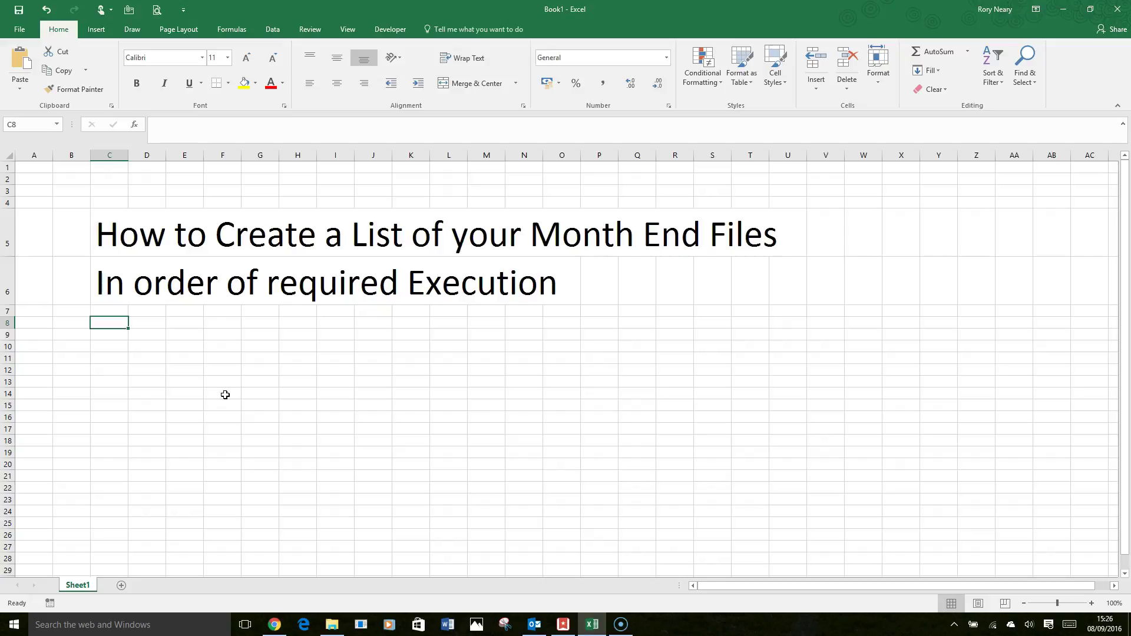
Switch to File Explorer and rename the "PowerPivot02-01-LotsOfNonNormalizedData - 2 MonthEnd" workbook so its name ends in "- MonthEnd10"
{"action": "left_click", "coordinate": [333, 627]}
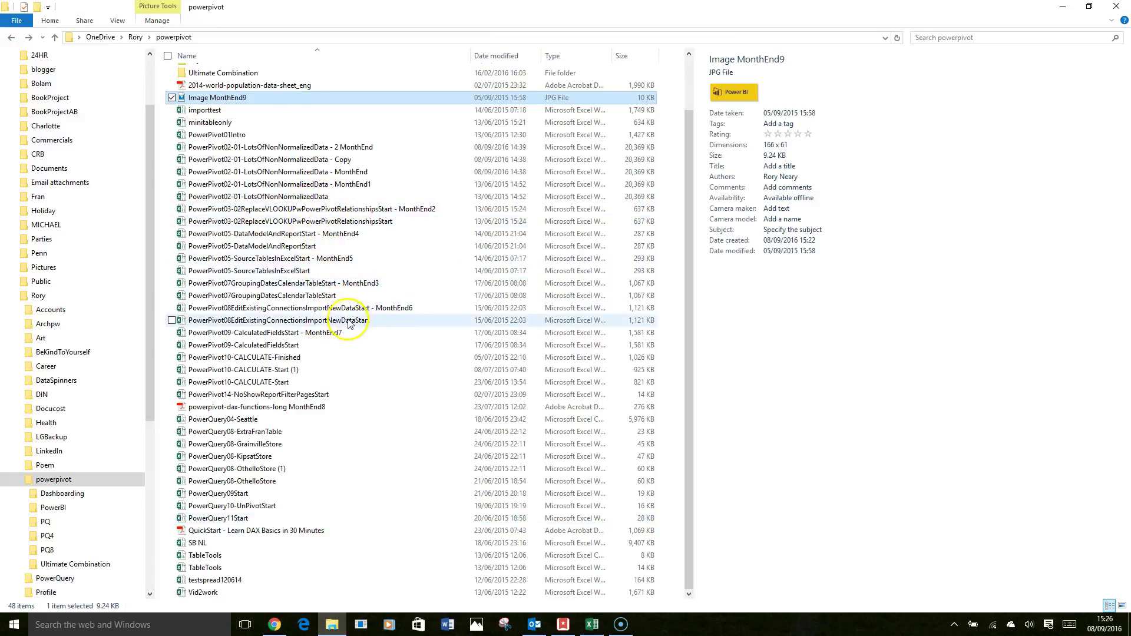
{"action": "scroll", "coordinate": [348, 322], "scroll_direction": "up", "scroll_amount": 2}
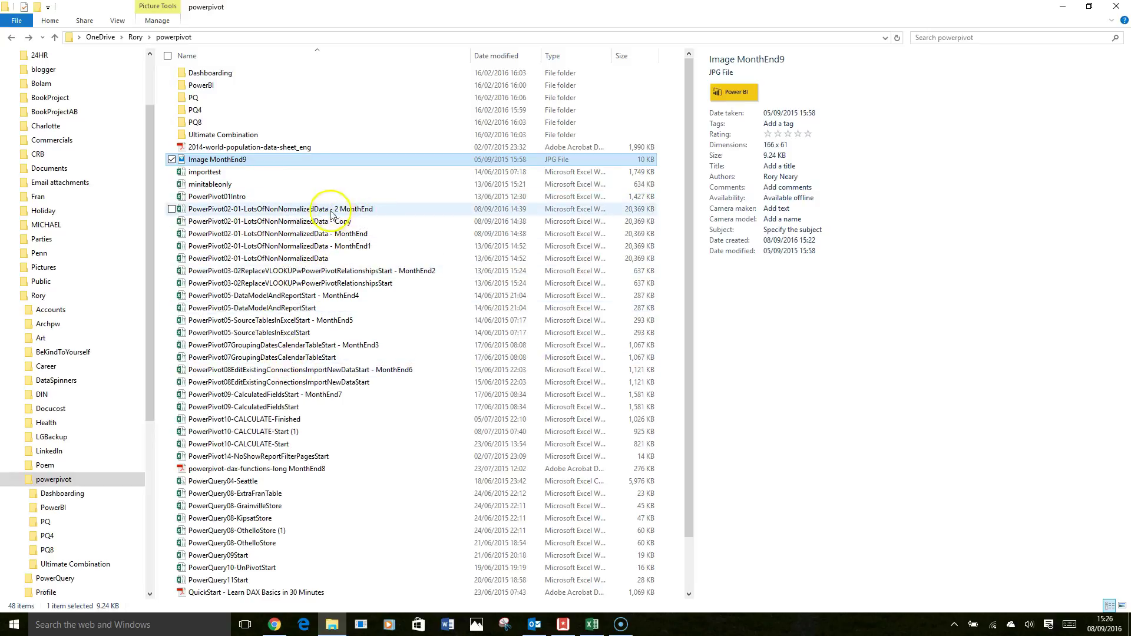
{"action": "left_click", "coordinate": [344, 211]}
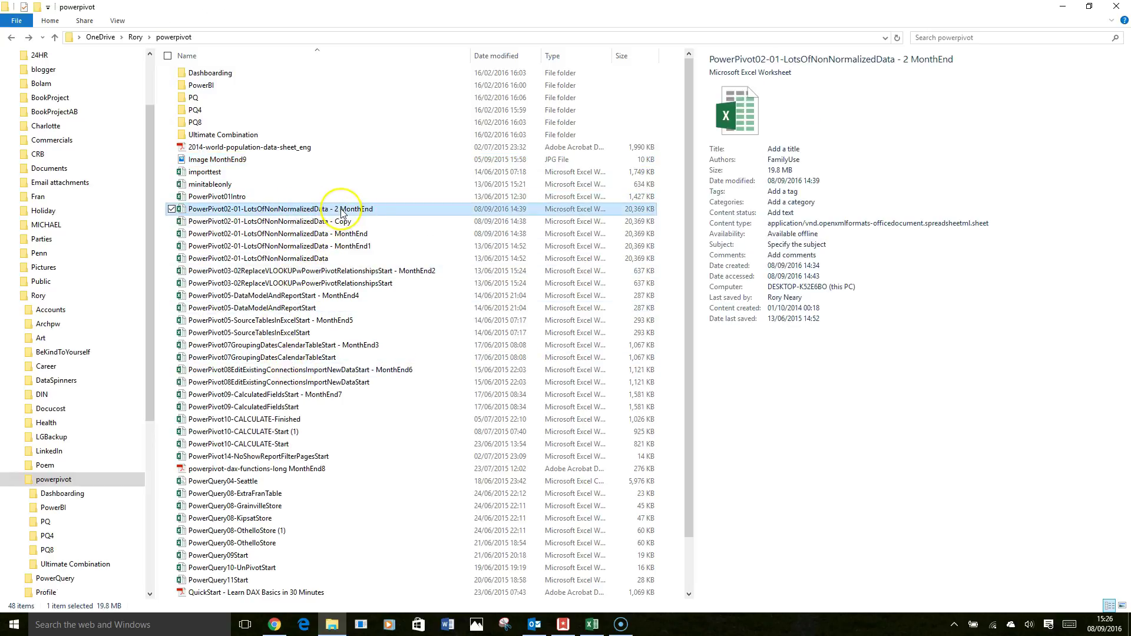
{"action": "left_click", "coordinate": [341, 210]}
{"action": "left_click", "coordinate": [342, 209]}
{"action": "key", "text": "BackSpace"}
{"action": "key", "text": "BackSpace"}
{"action": "left_click", "coordinate": [382, 209]}
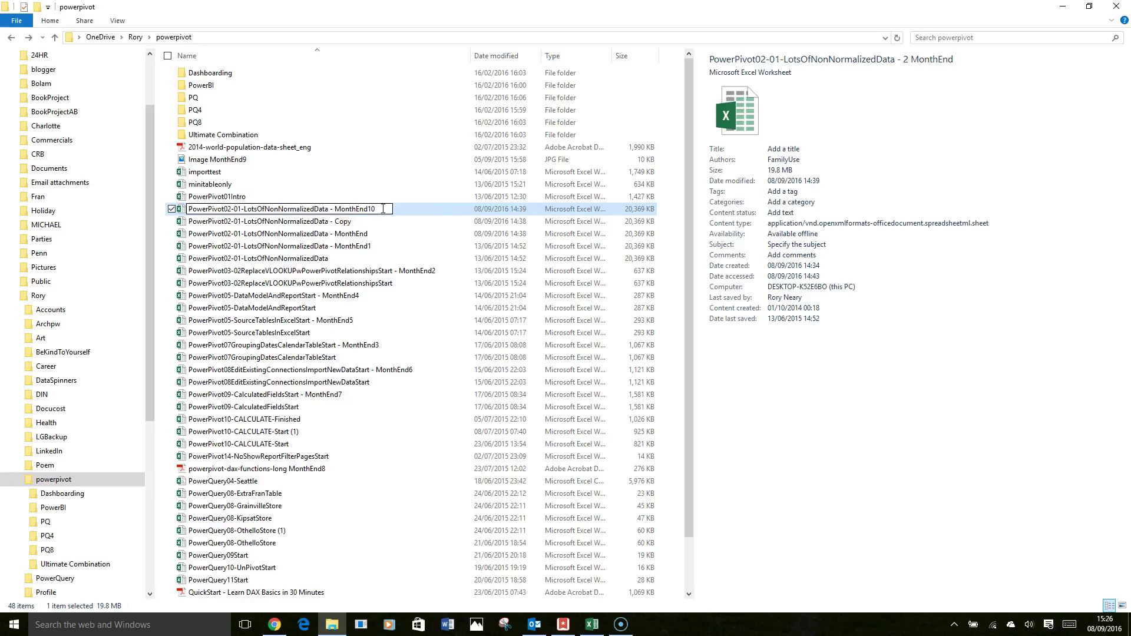
{"action": "key", "text": "Return"}
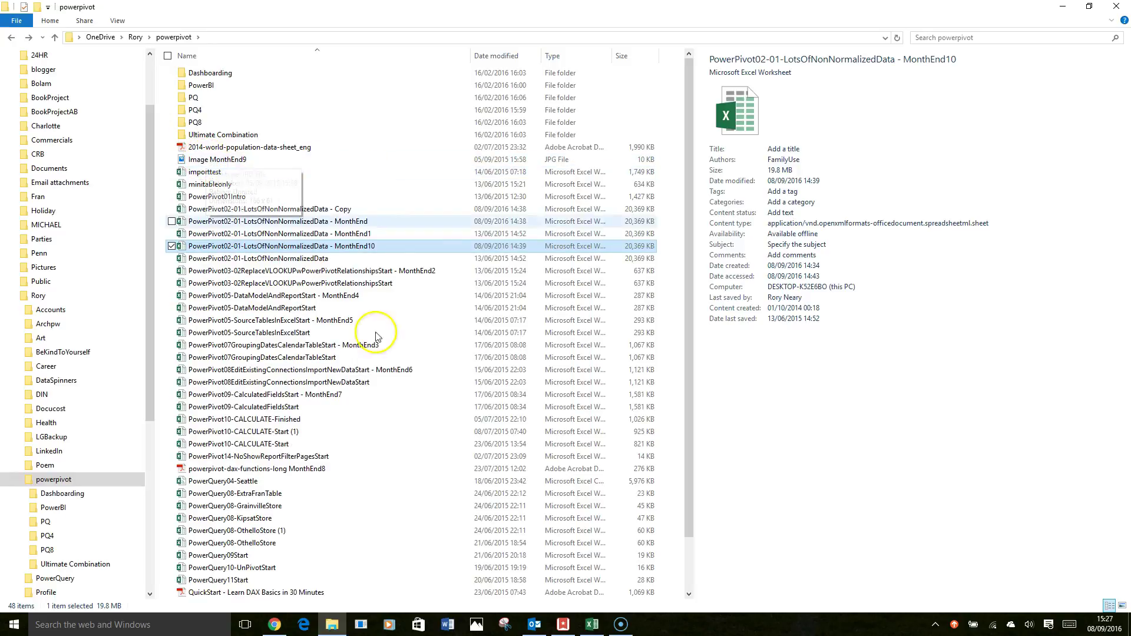
Copy the full path of the powerpivot folder
{"action": "scroll", "coordinate": [365, 430], "scroll_direction": "down", "scroll_amount": 2}
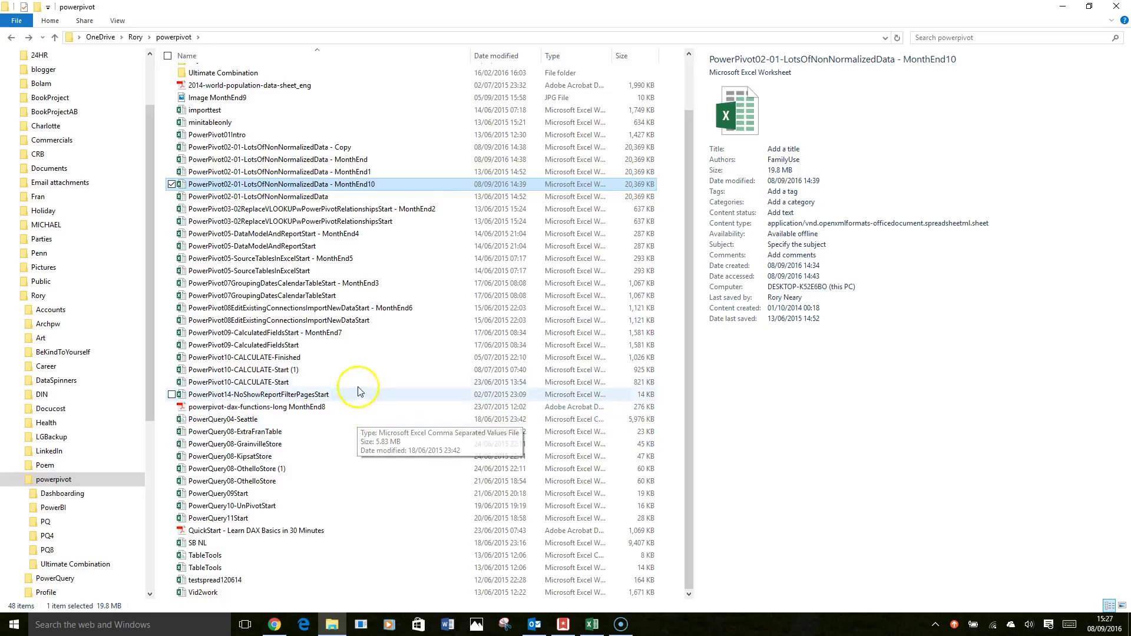
{"action": "left_click", "coordinate": [260, 37]}
{"action": "key", "text": "ctrl+c"}
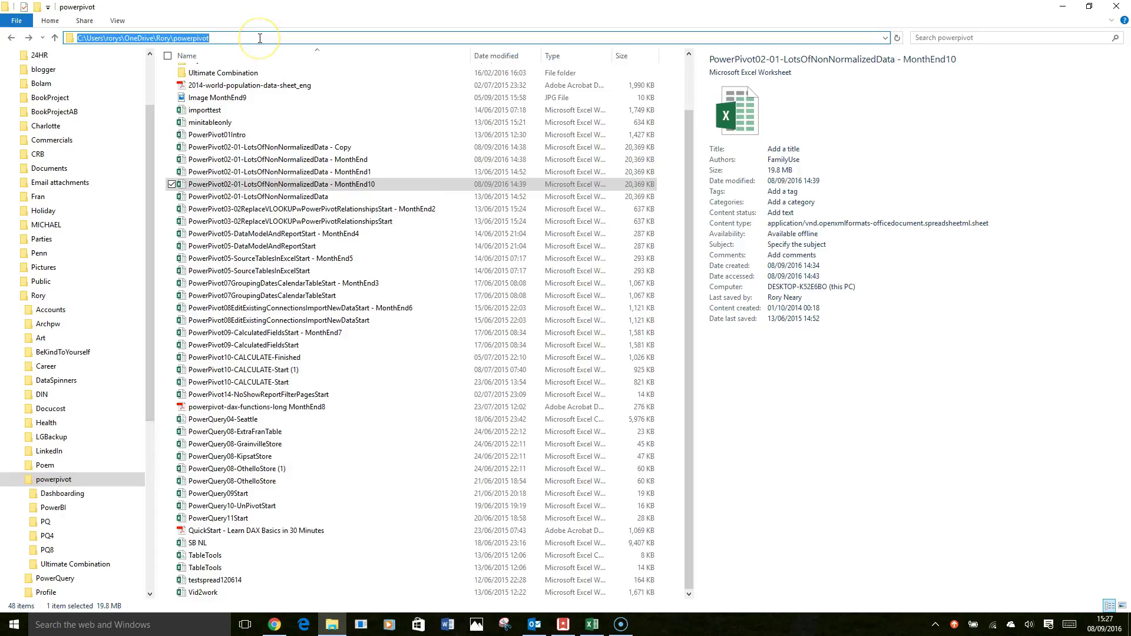
Switch to Excel and create a new query from a folder using the copied powerpivot path, opening it for editing
{"action": "left_click", "coordinate": [592, 625]}
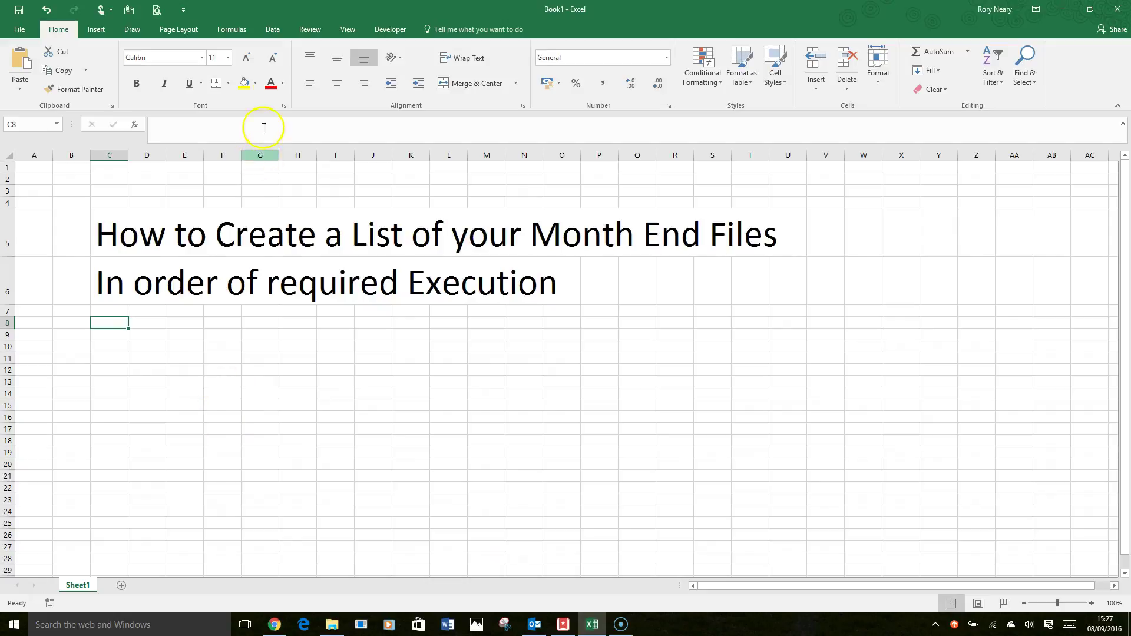
{"action": "left_click", "coordinate": [272, 29]}
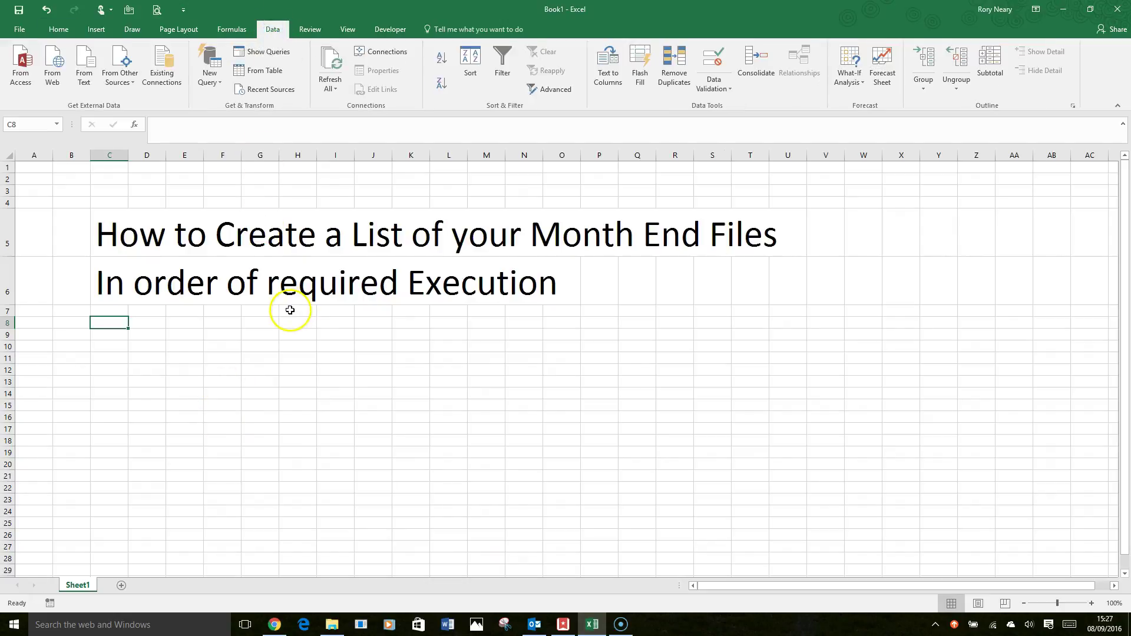
{"action": "left_click", "coordinate": [216, 90]}
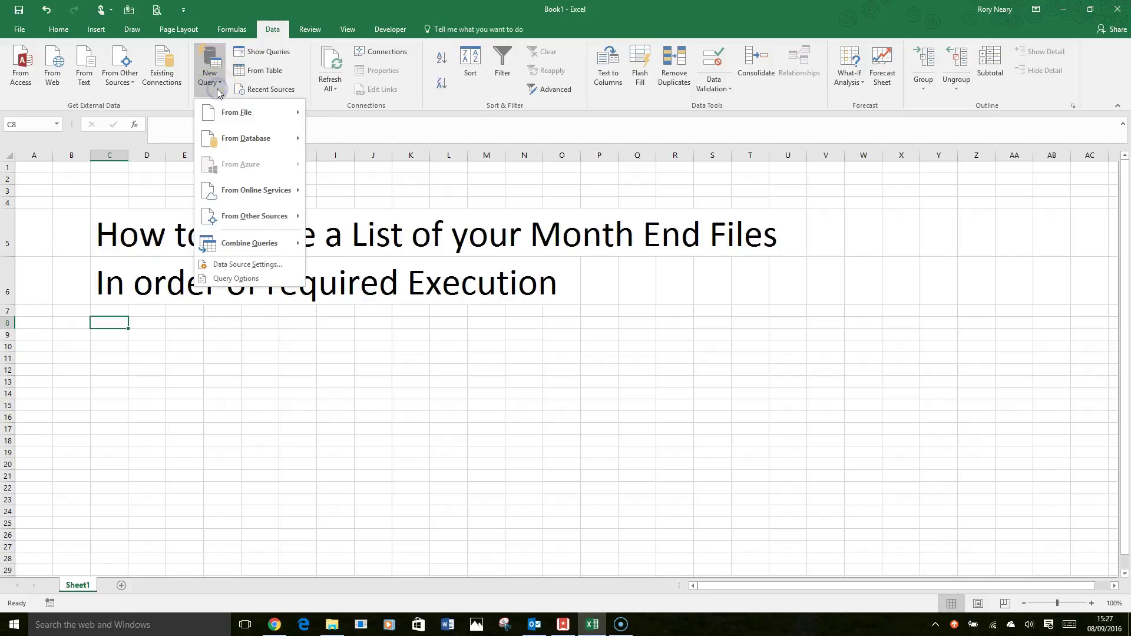
{"action": "mouse_move", "coordinate": [224, 118]}
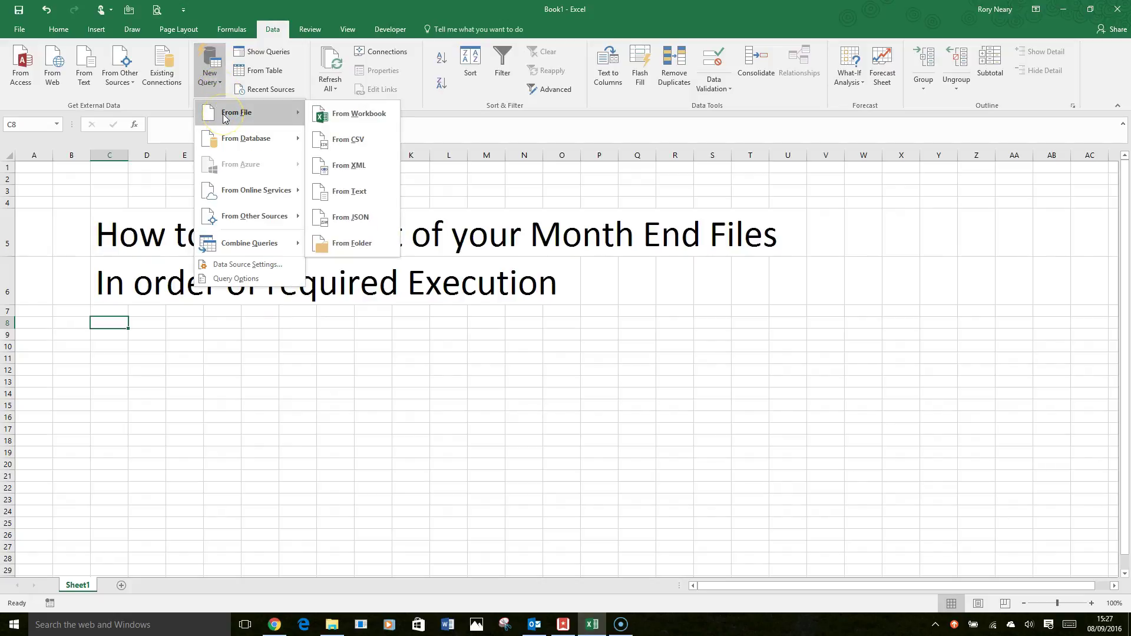
{"action": "left_click", "coordinate": [375, 249]}
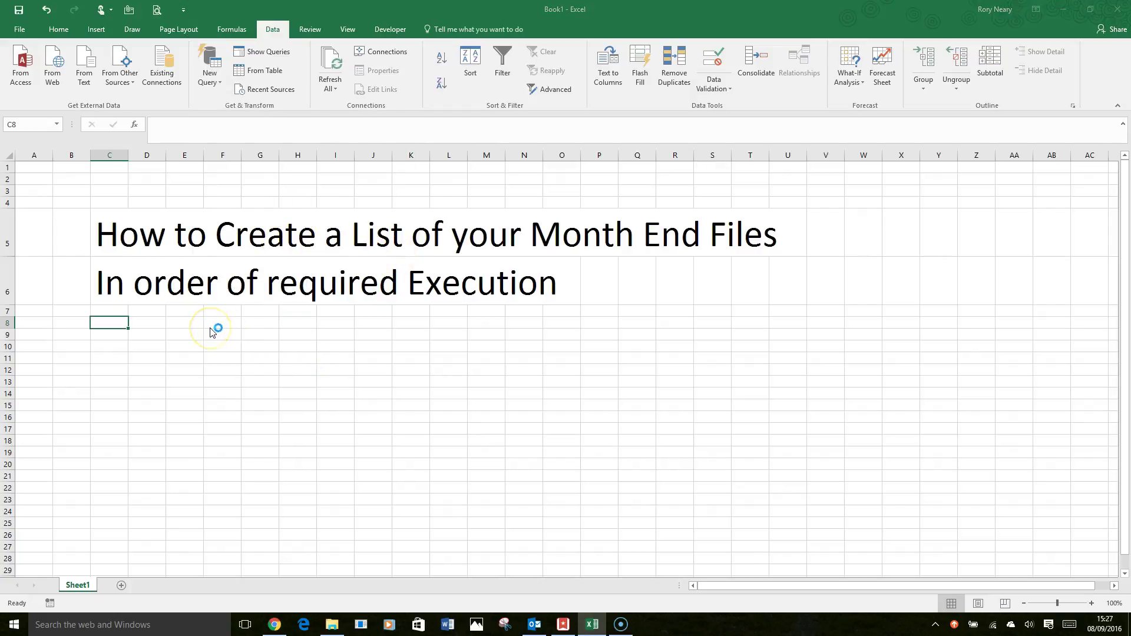
{"action": "right_click", "coordinate": [394, 304]}
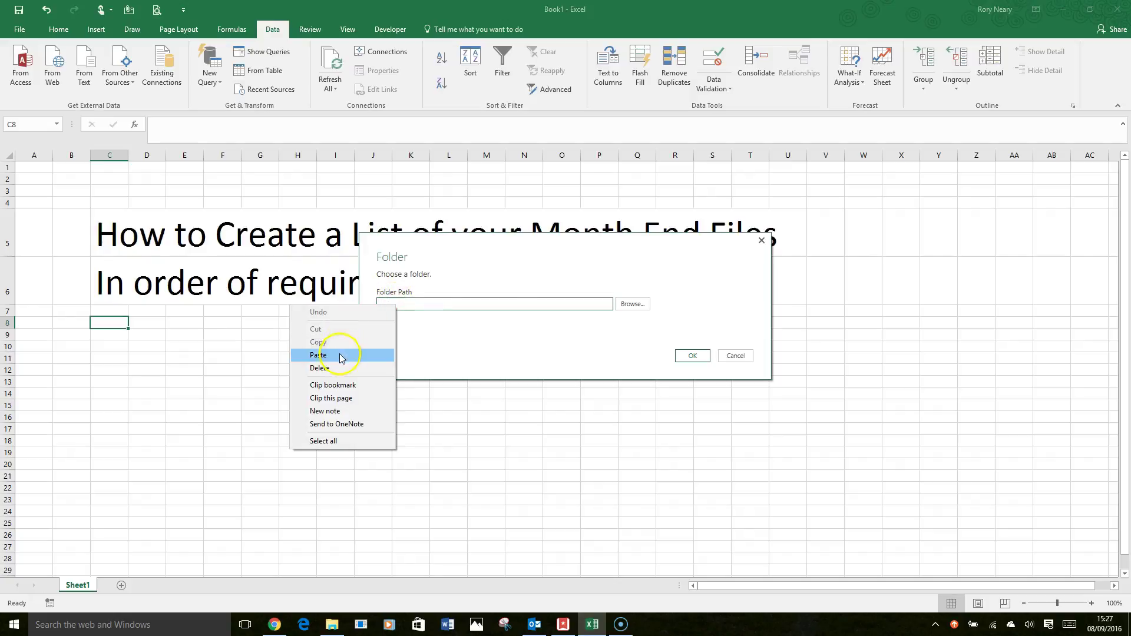
{"action": "left_click", "coordinate": [318, 355]}
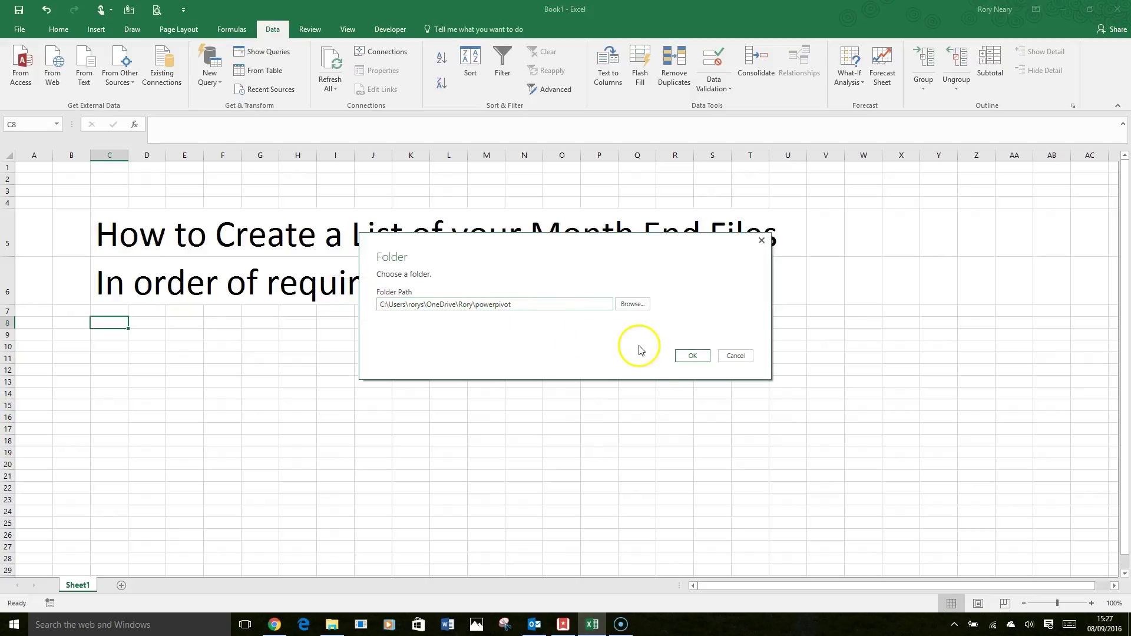
{"action": "left_click", "coordinate": [573, 353]}
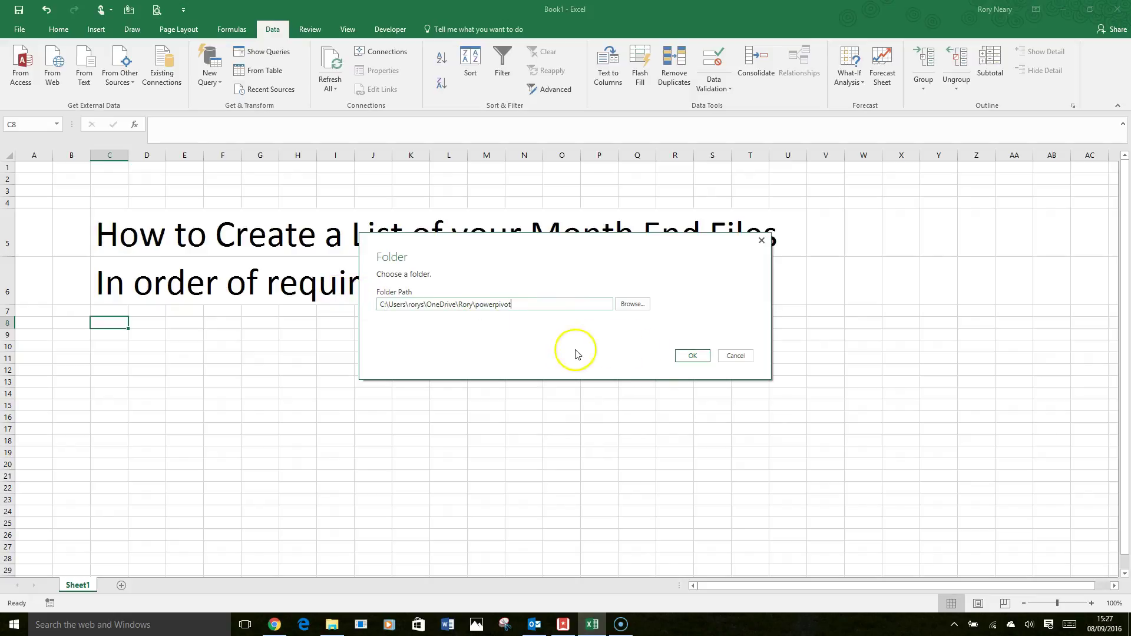
{"action": "left_click", "coordinate": [685, 356]}
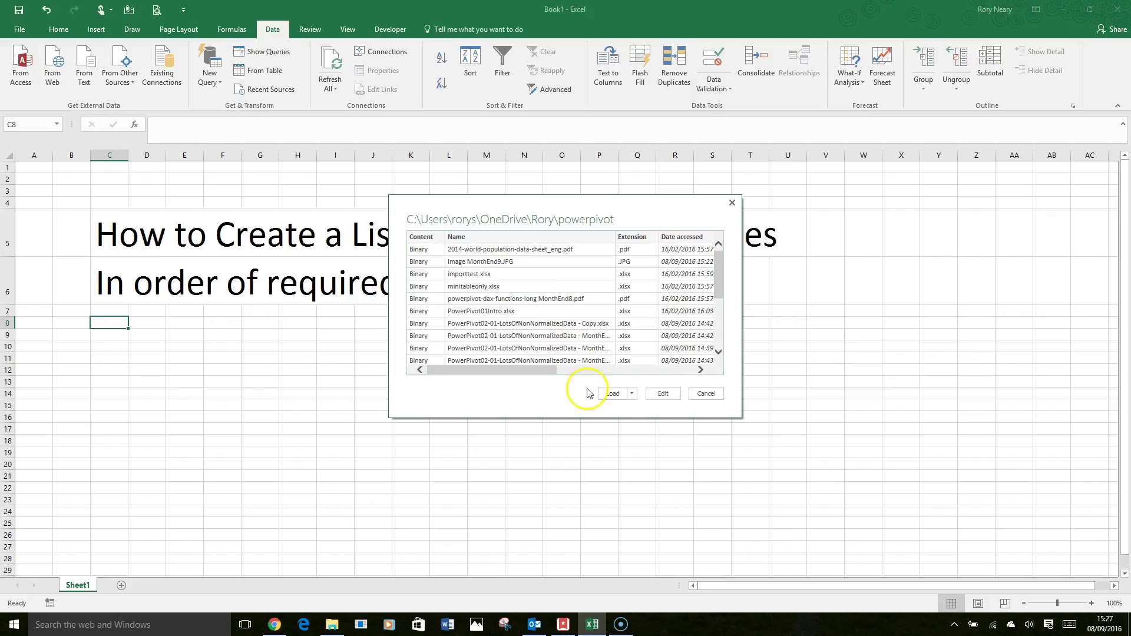
{"action": "left_click", "coordinate": [612, 393]}
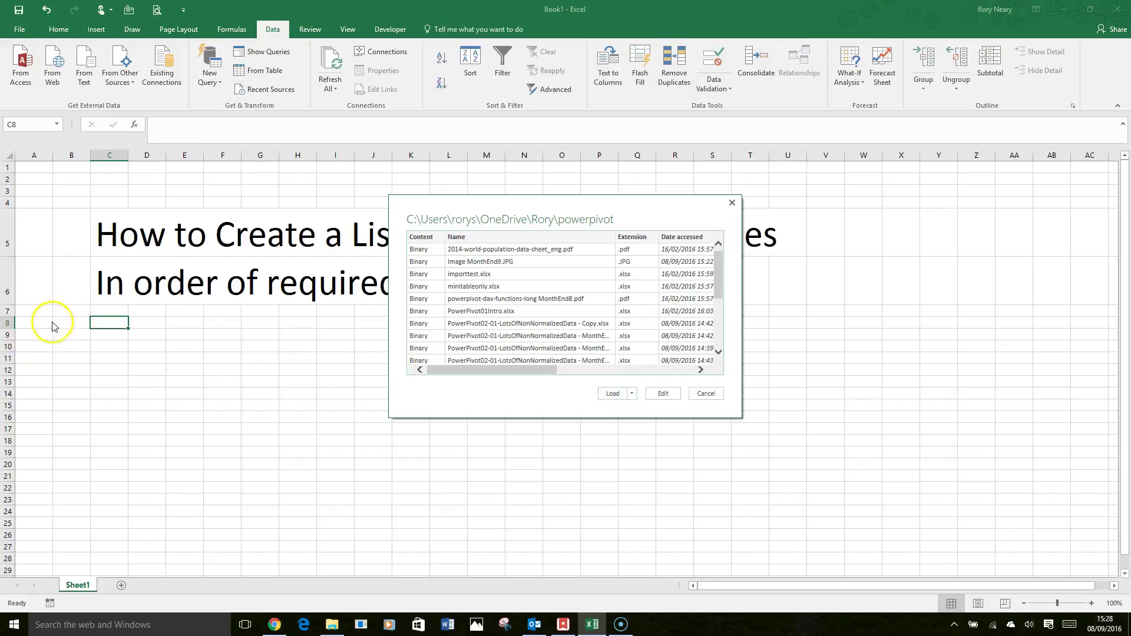
{"action": "left_click", "coordinate": [661, 400]}
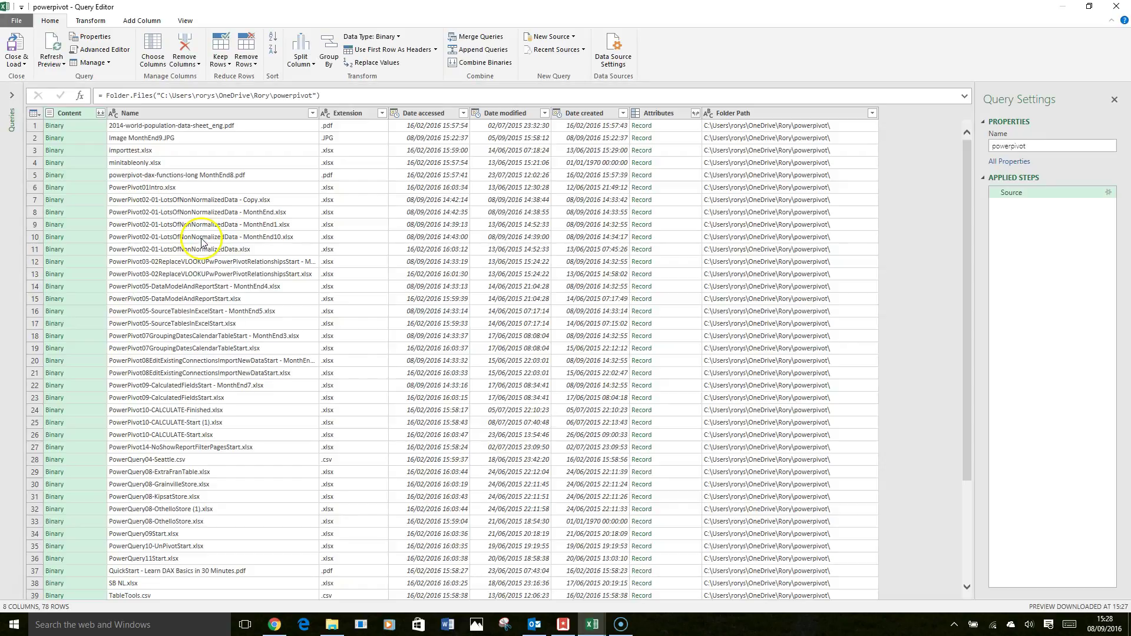
Examine the query's file list, checking the file names and the folder paths of files in the subfolders
{"action": "scroll", "coordinate": [197, 250], "scroll_direction": "down", "scroll_amount": 2}
{"action": "scroll", "coordinate": [204, 249], "scroll_direction": "up", "scroll_amount": 2}
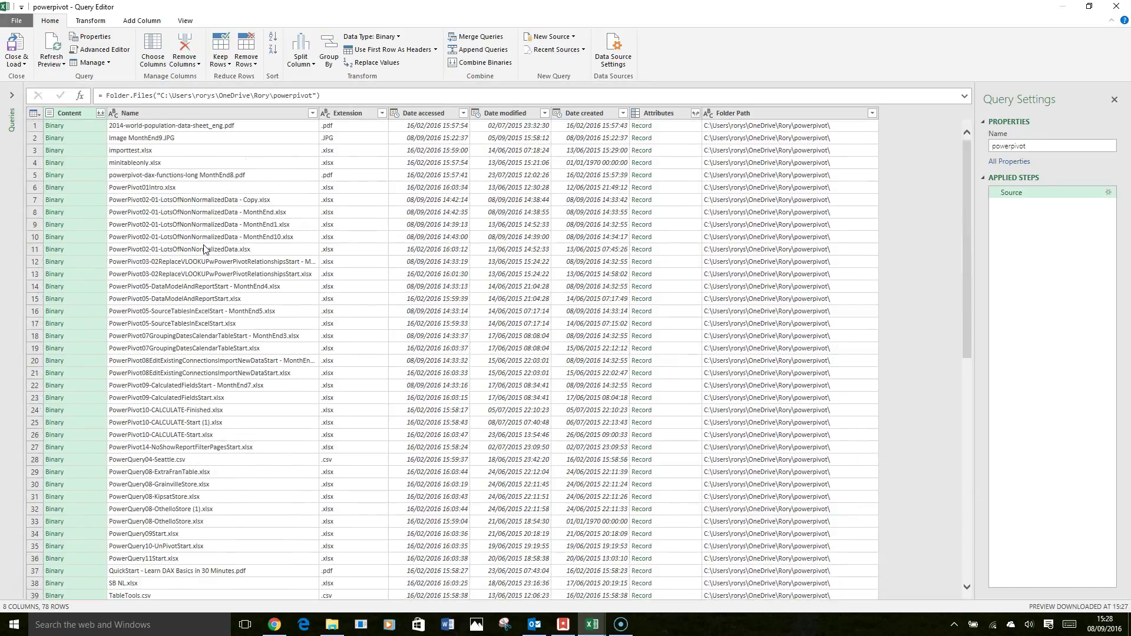
{"action": "left_click", "coordinate": [168, 178]}
{"action": "scroll", "coordinate": [178, 342], "scroll_direction": "down", "scroll_amount": 2}
{"action": "scroll", "coordinate": [178, 342], "scroll_direction": "down", "scroll_amount": 1}
{"action": "scroll", "coordinate": [194, 339], "scroll_direction": "up", "scroll_amount": 3}
{"action": "scroll", "coordinate": [641, 215], "scroll_direction": "down", "scroll_amount": 8}
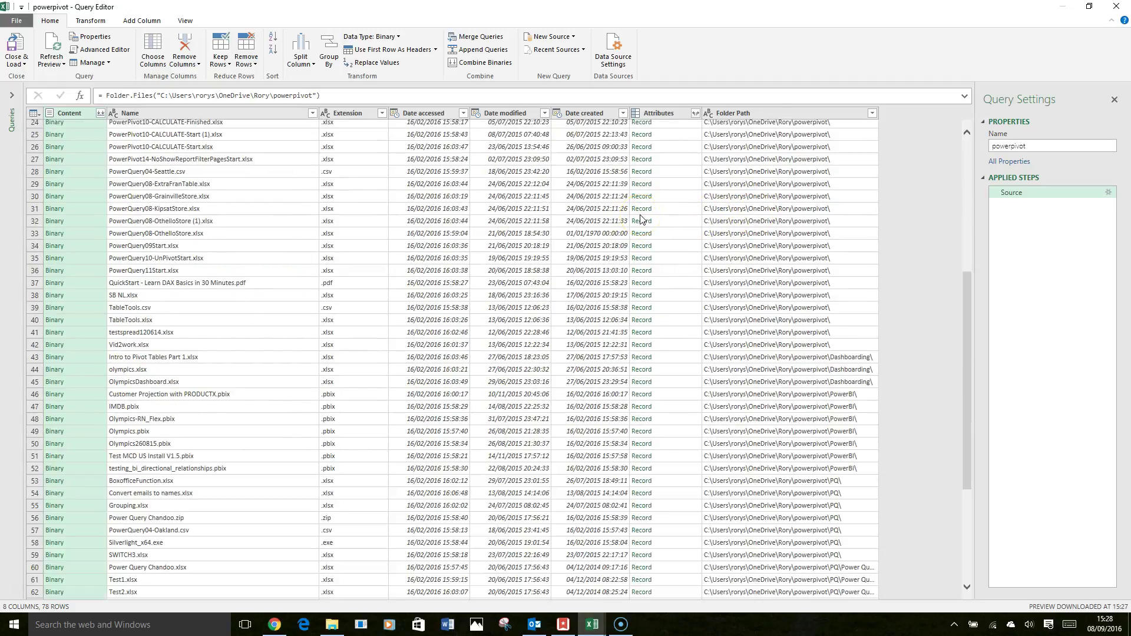
{"action": "scroll", "coordinate": [813, 202], "scroll_direction": "up", "scroll_amount": 8}
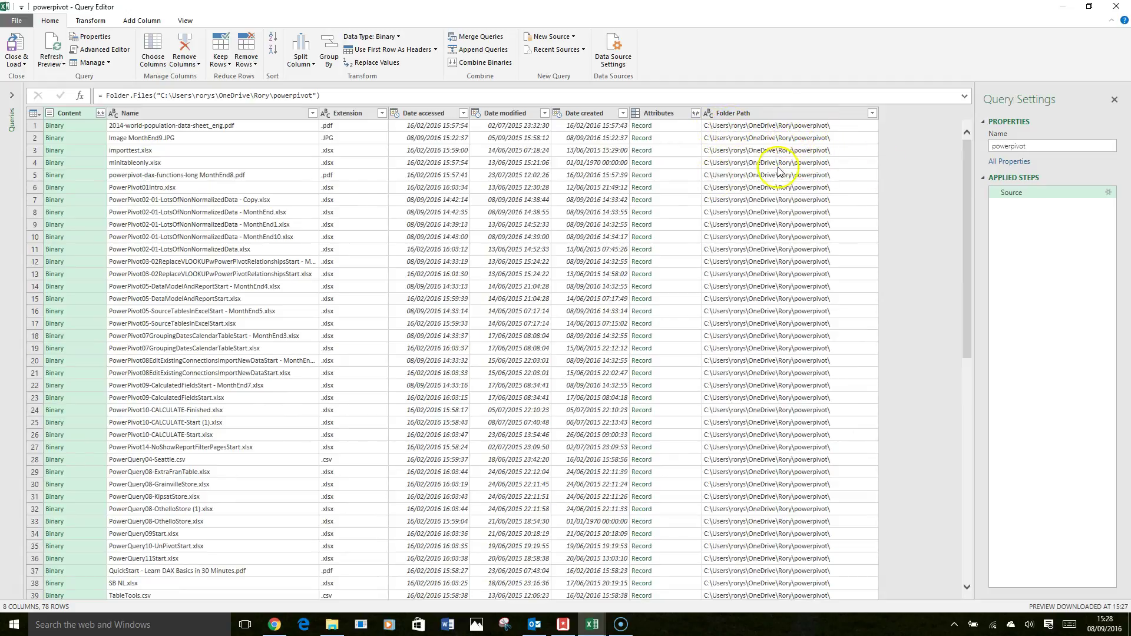
{"action": "scroll", "coordinate": [692, 297], "scroll_direction": "down", "scroll_amount": 2}
{"action": "scroll", "coordinate": [692, 296], "scroll_direction": "down", "scroll_amount": 4}
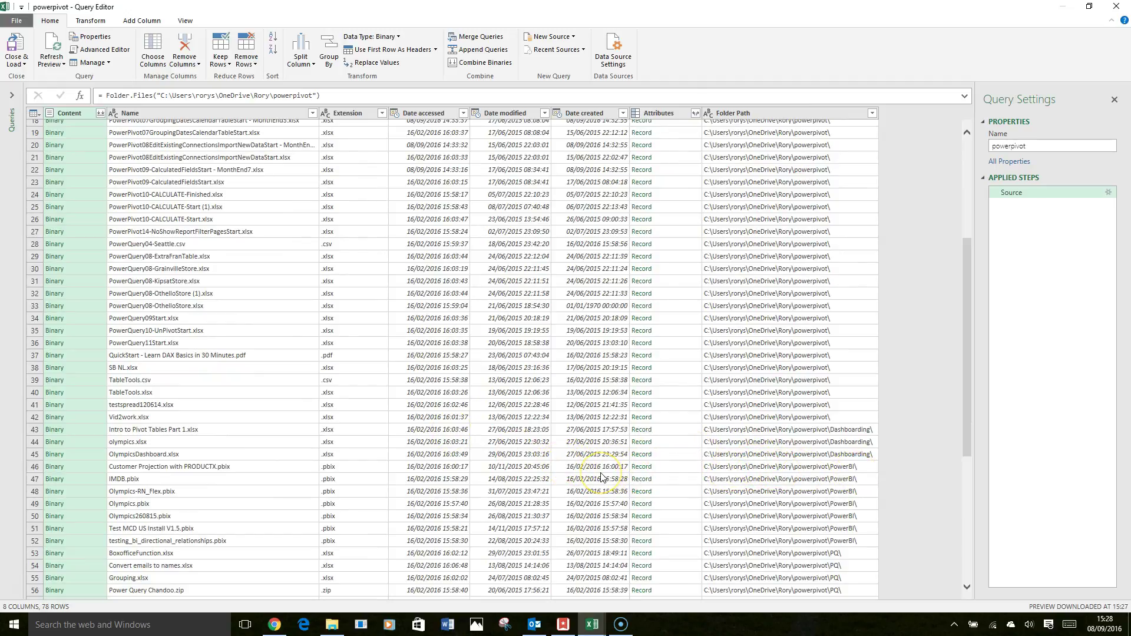
{"action": "scroll", "coordinate": [602, 476], "scroll_direction": "up", "scroll_amount": 6}
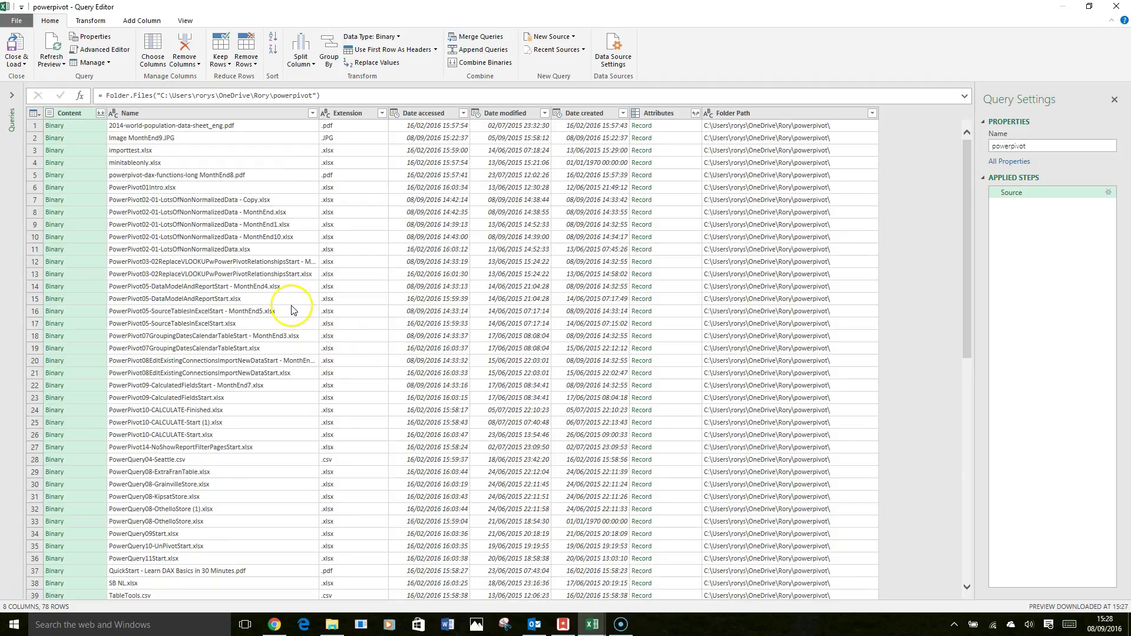
Keep only the Name and Folder Path columns by removing all the other columns
{"action": "left_click", "coordinate": [266, 113]}
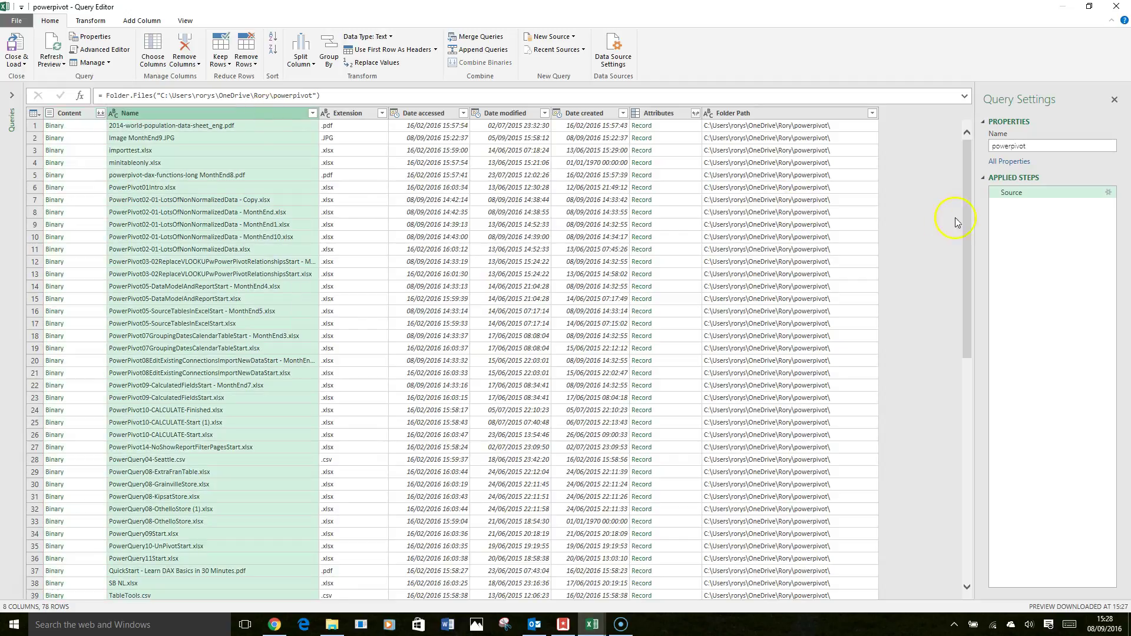
{"action": "left_click", "coordinate": [762, 118], "text": "ctrl"}
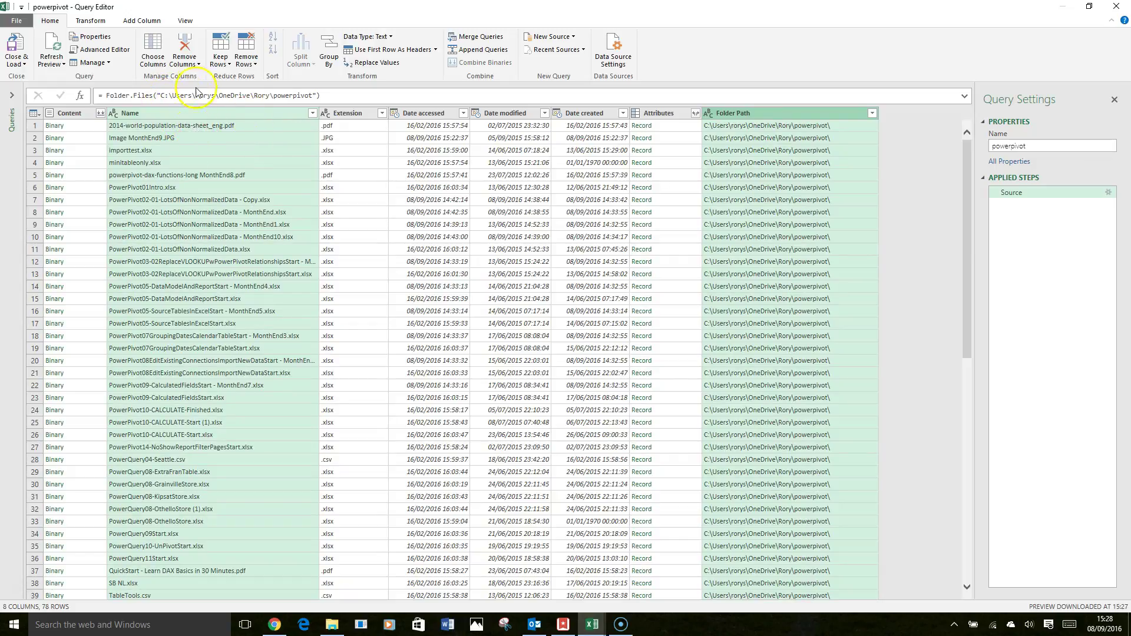
{"action": "left_click", "coordinate": [199, 66]}
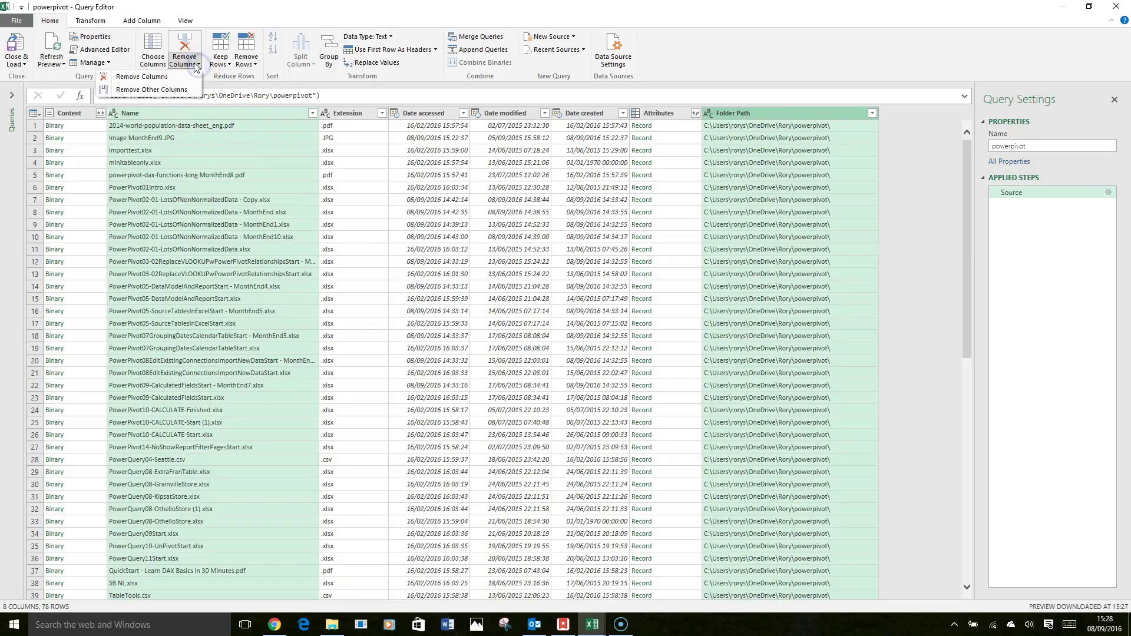
{"action": "left_click", "coordinate": [175, 91]}
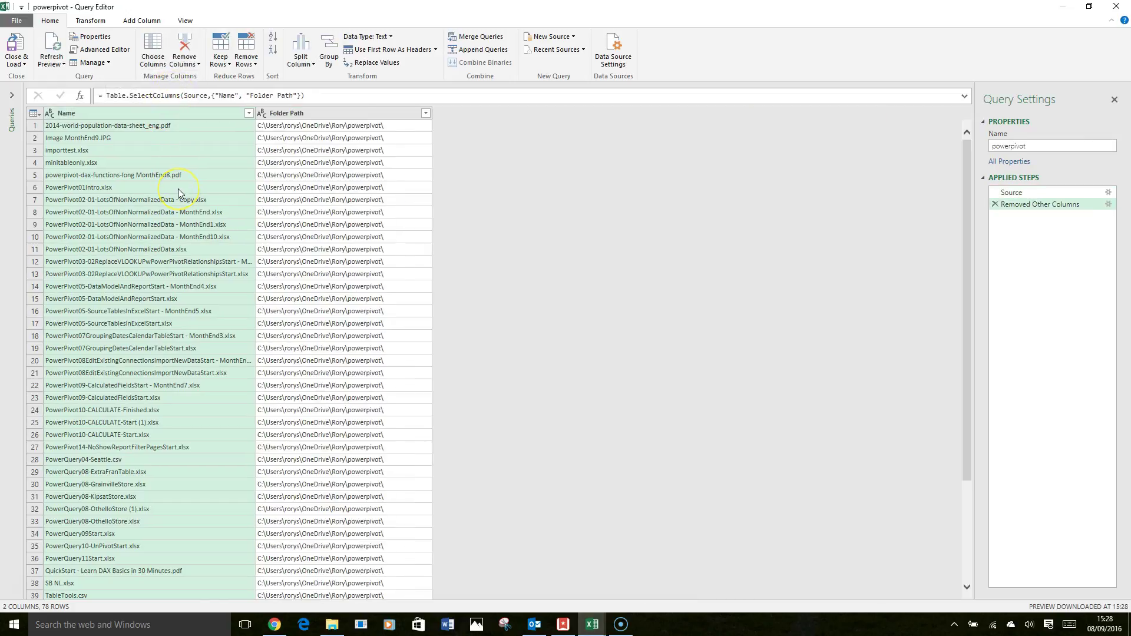
Move the Folder Path column in front of the Name column
{"action": "left_click", "coordinate": [143, 154]}
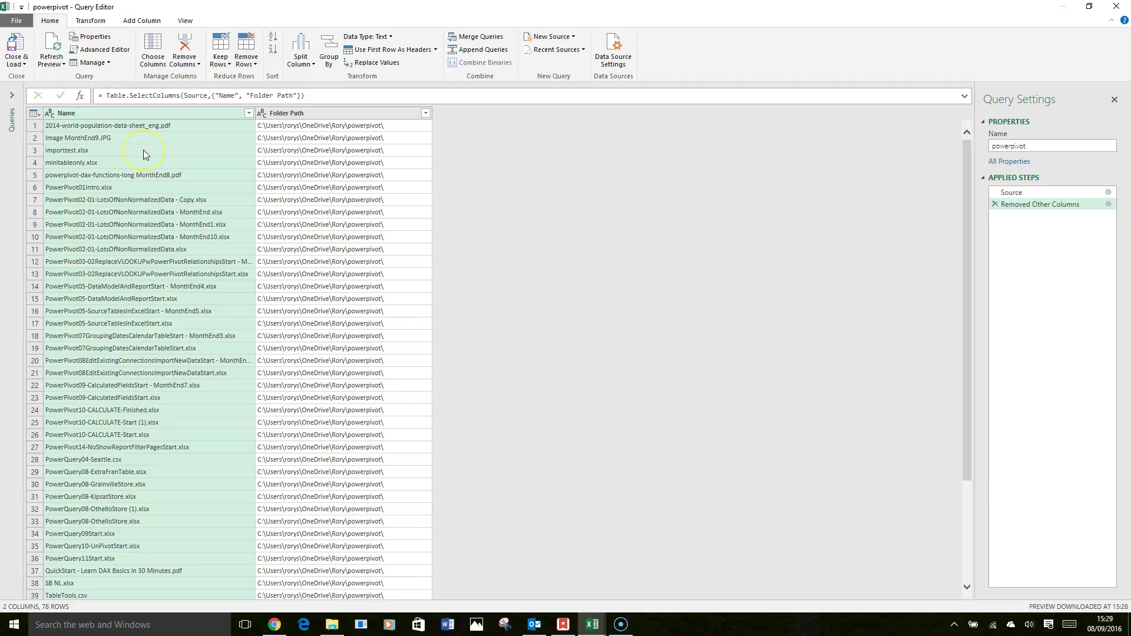
{"action": "left_click", "coordinate": [303, 114]}
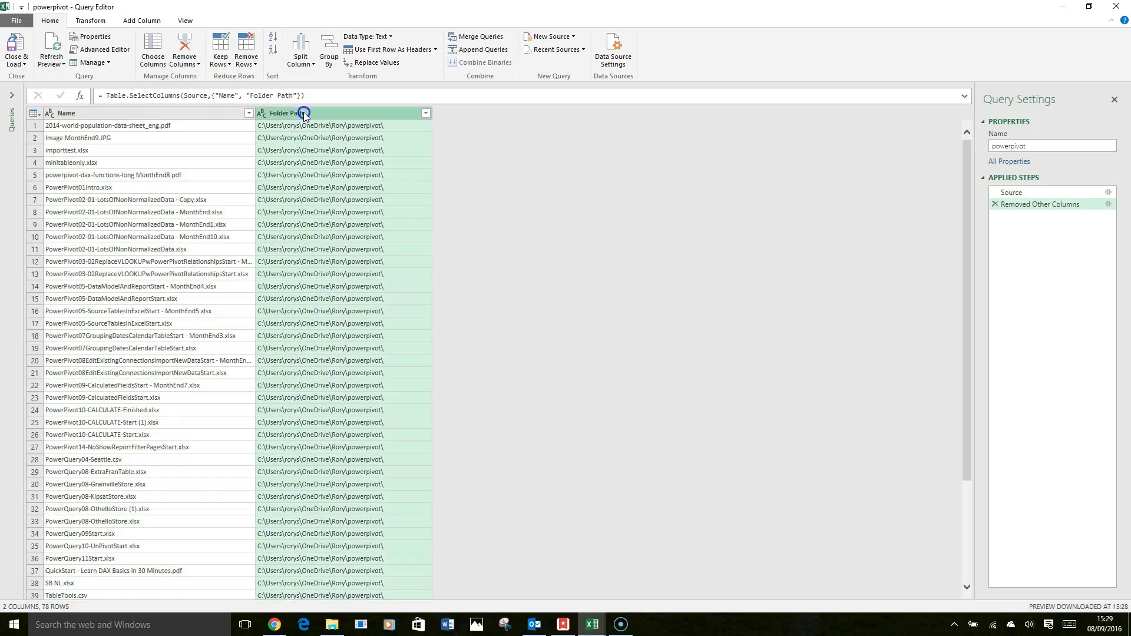
{"action": "left_click_drag", "start_coordinate": [303, 114], "coordinate": [94, 113]}
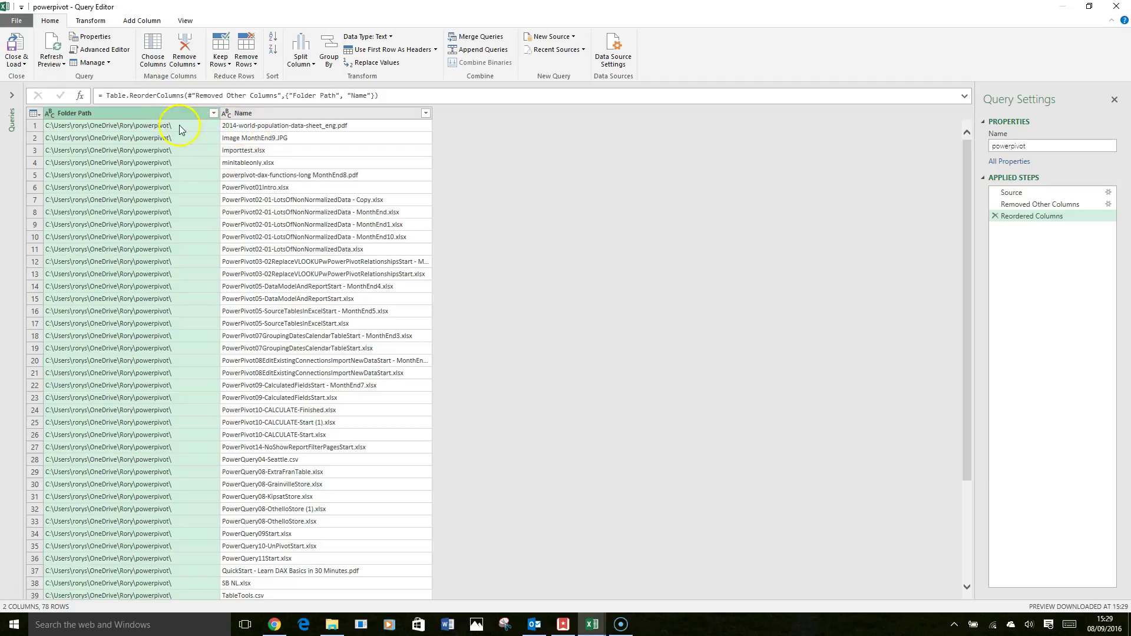
Merge the Folder Path and Name columns, in that order and without a separator, into one column named FilePath
{"action": "left_click", "coordinate": [268, 116]}
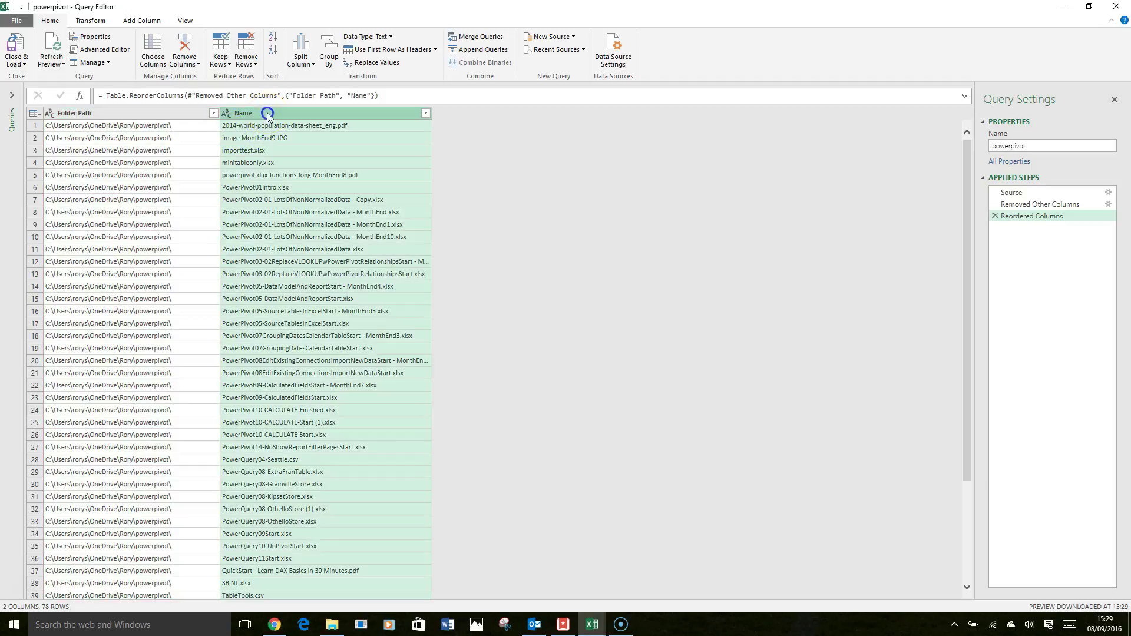
{"action": "left_click", "coordinate": [180, 112]}
{"action": "left_click", "coordinate": [245, 113], "text": "ctrl"}
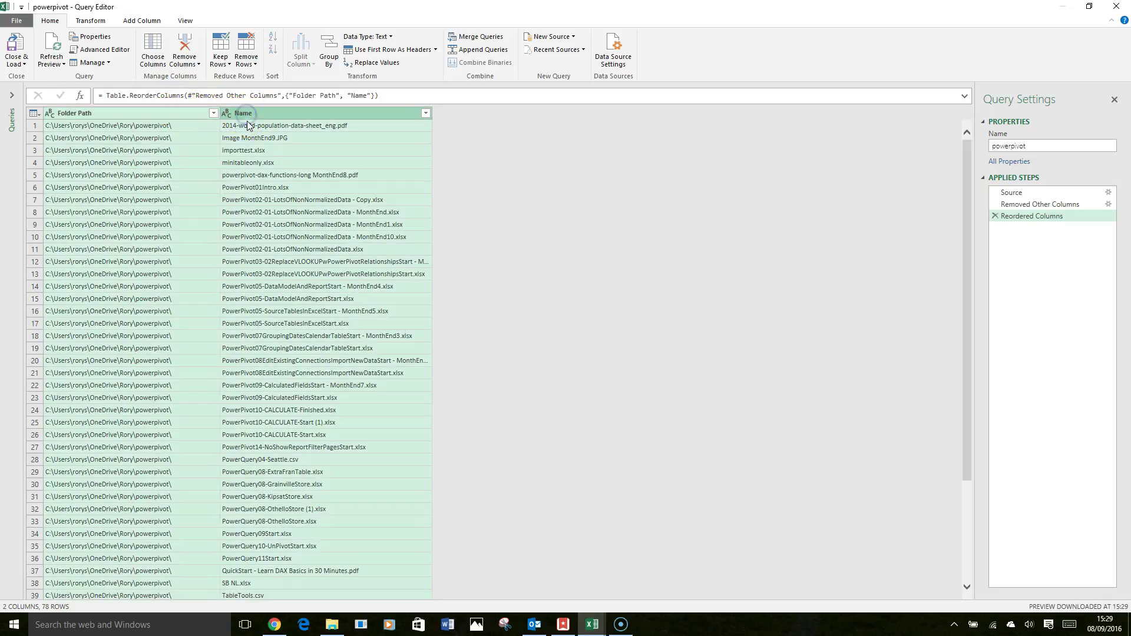
{"action": "left_click", "coordinate": [476, 201]}
{"action": "left_click", "coordinate": [91, 21]}
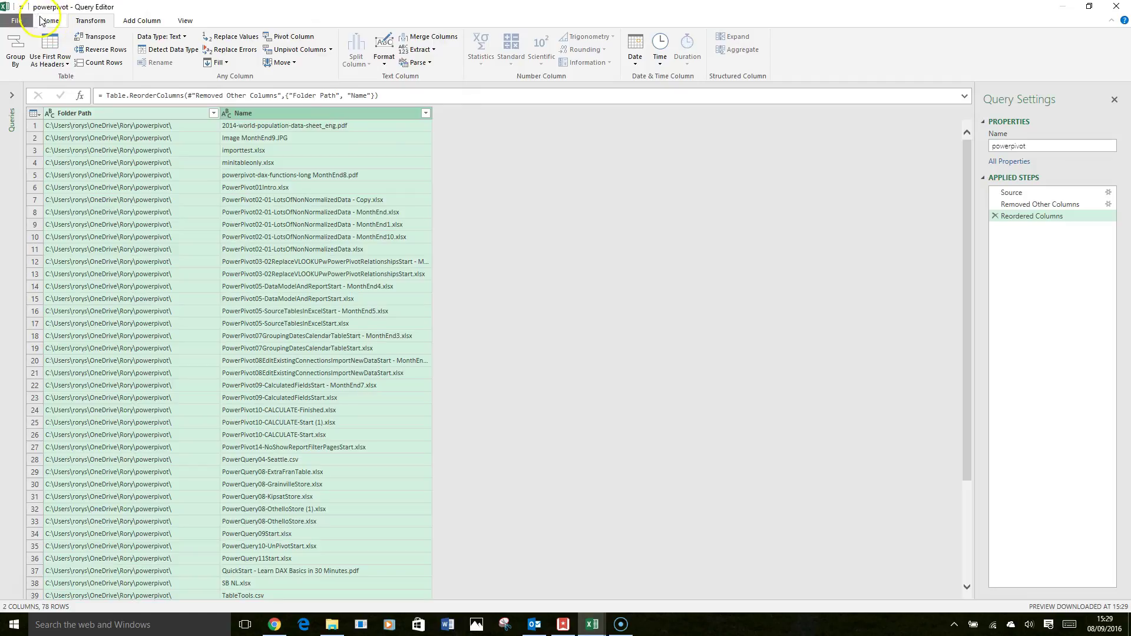
{"action": "left_click", "coordinate": [39, 19]}
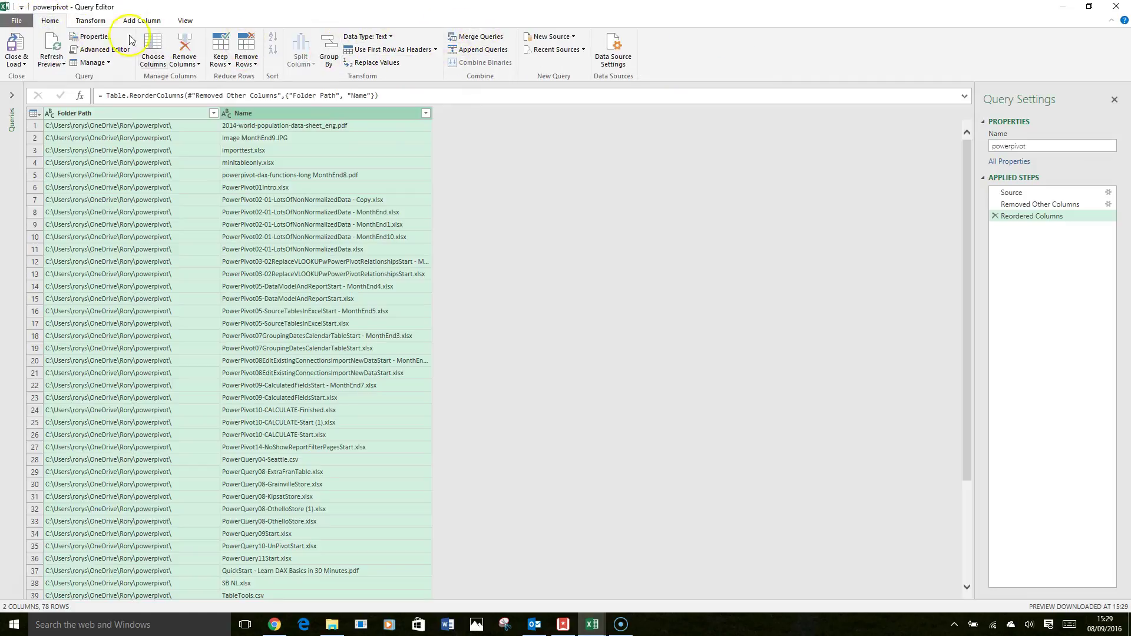
{"action": "left_click", "coordinate": [91, 20]}
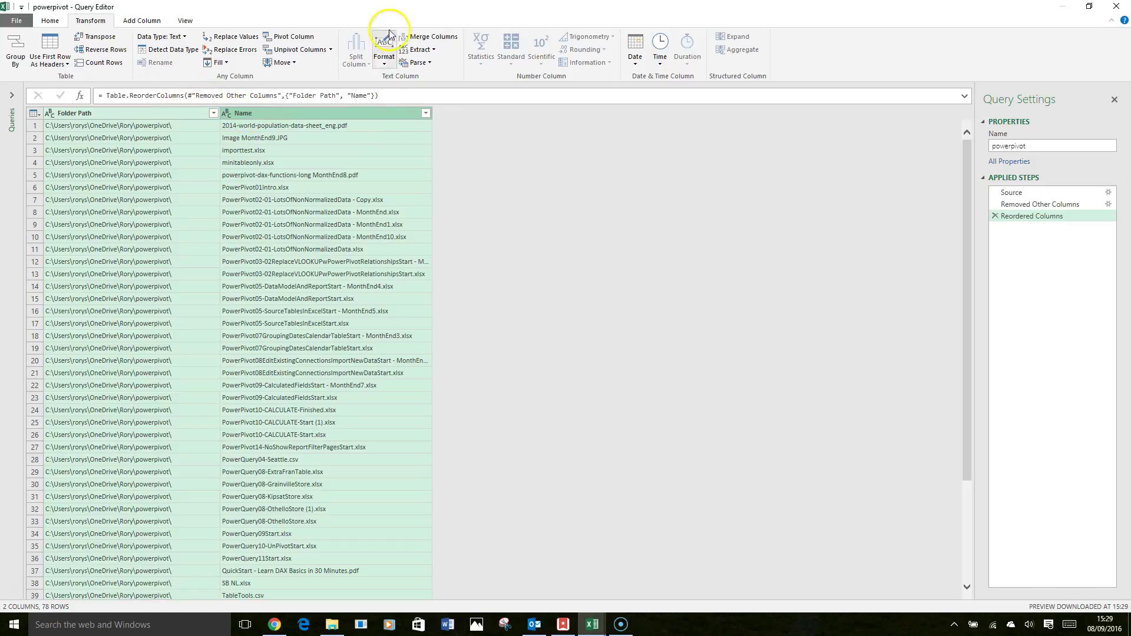
{"action": "left_click", "coordinate": [440, 39]}
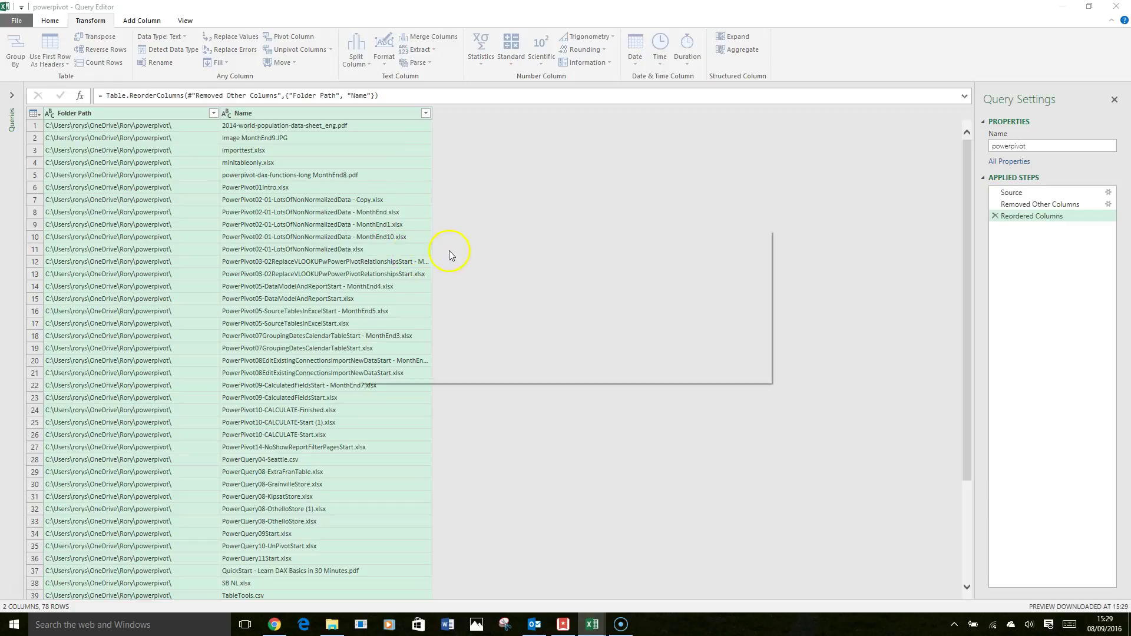
{"action": "left_click_drag", "start_coordinate": [444, 327], "coordinate": [353, 319]}
{"action": "type", "text": "FilePath"}
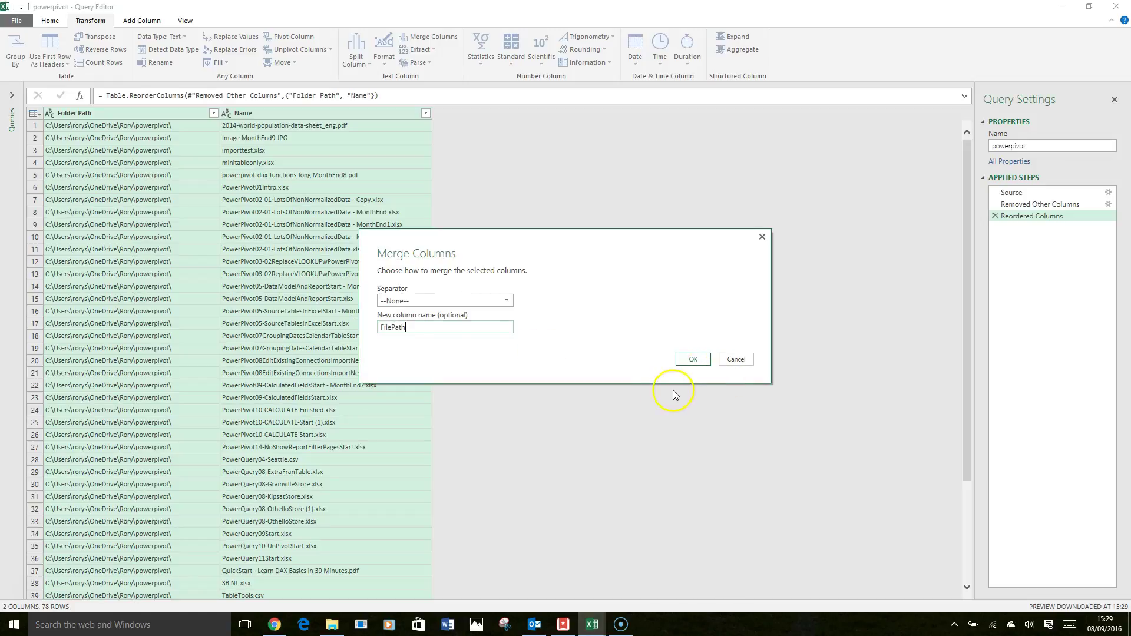
{"action": "left_click", "coordinate": [693, 359]}
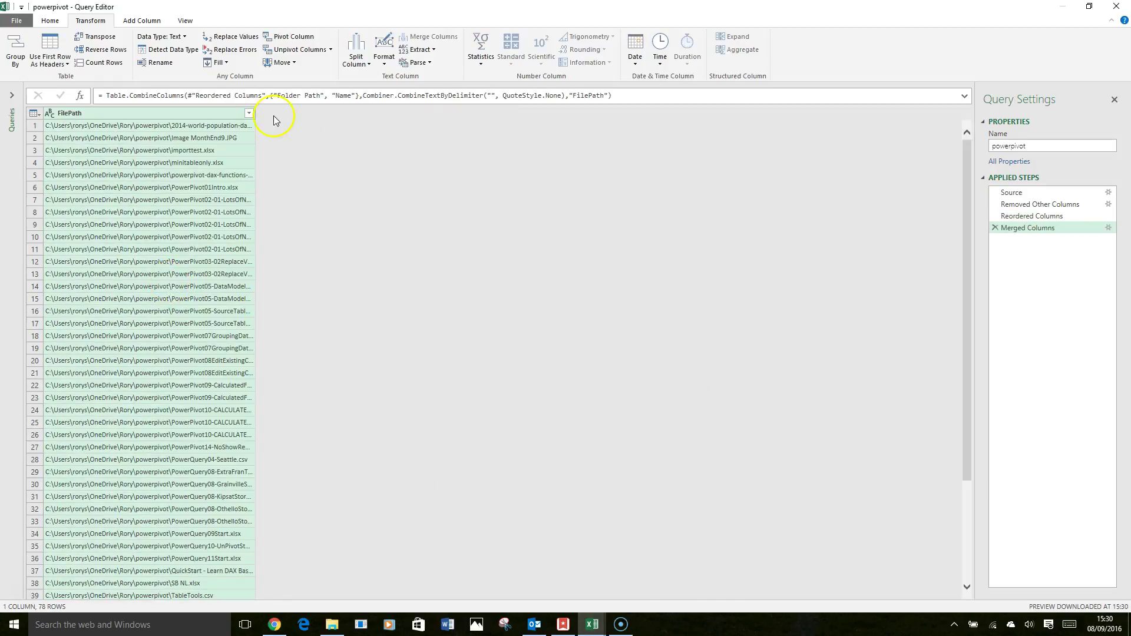
Widen the FilePath column to fit the full paths and look through the merged file list
{"action": "left_click_drag", "start_coordinate": [254, 113], "coordinate": [441, 117]}
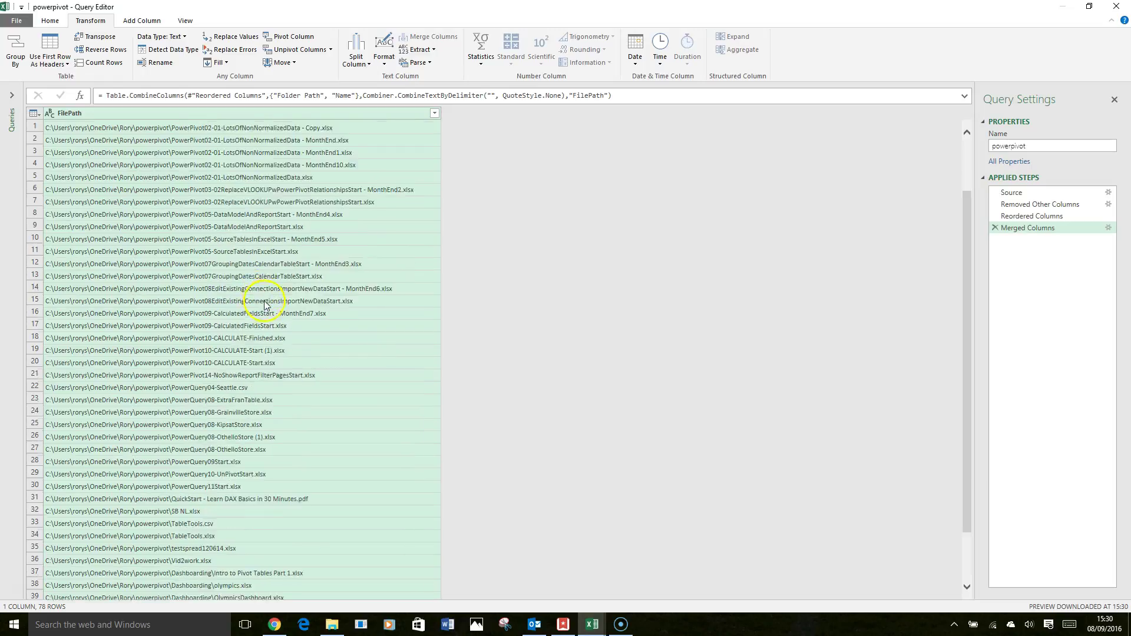
{"action": "scroll", "coordinate": [265, 303], "scroll_direction": "down", "scroll_amount": 6}
{"action": "scroll", "coordinate": [266, 302], "scroll_direction": "down", "scroll_amount": 7}
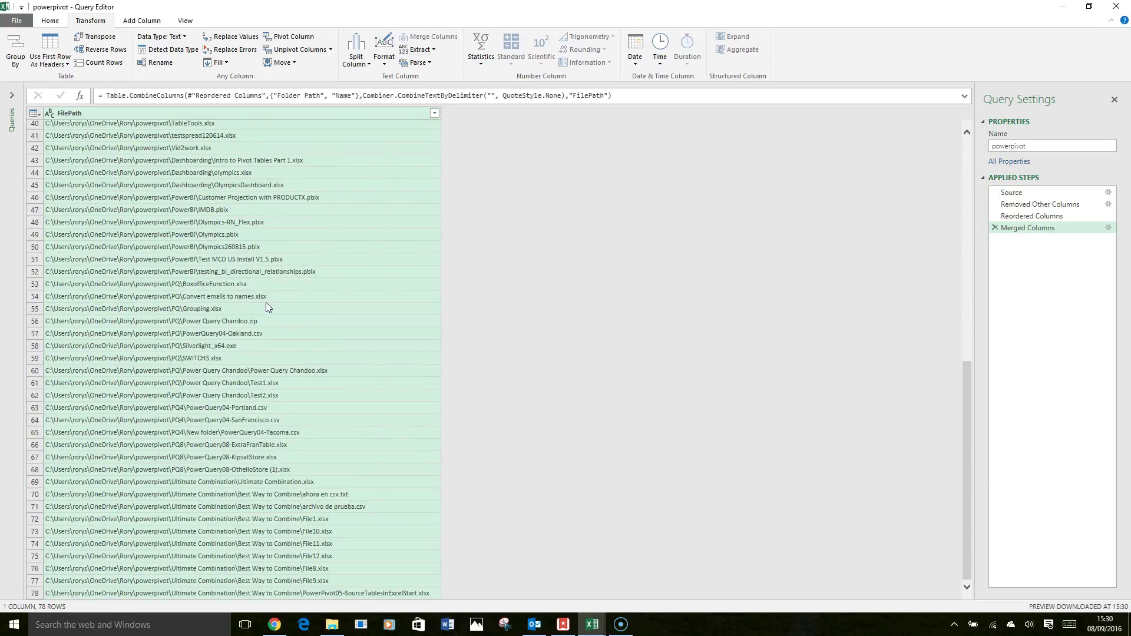
{"action": "scroll", "coordinate": [267, 302], "scroll_direction": "up", "scroll_amount": 13}
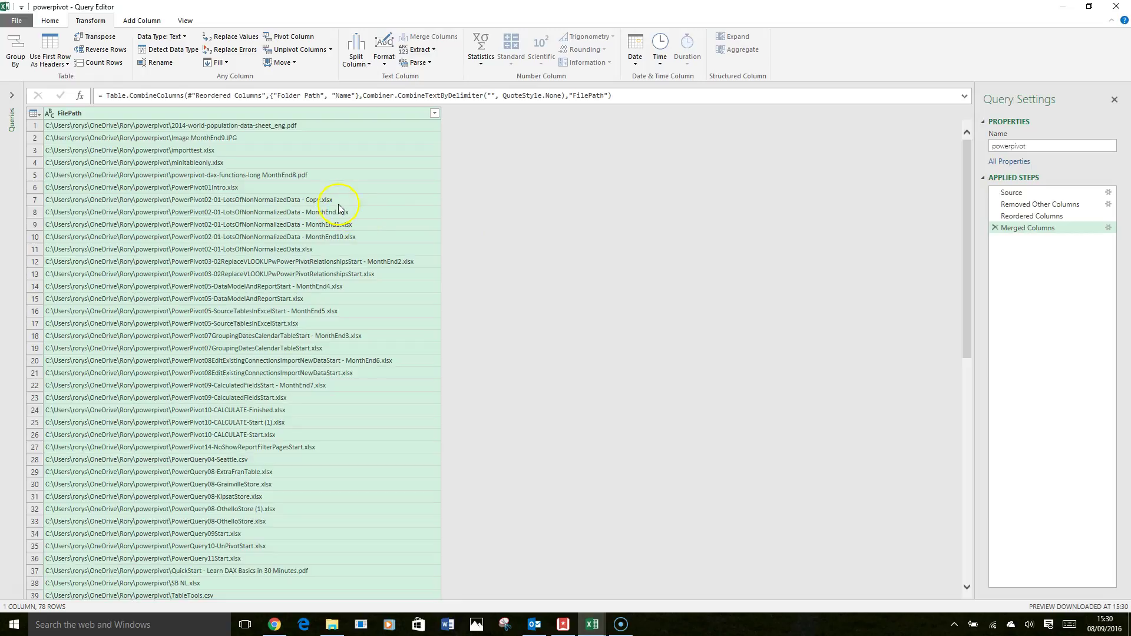
Duplicate the FilePath column and widen the copy so its full paths can be read
{"action": "left_click", "coordinate": [141, 21]}
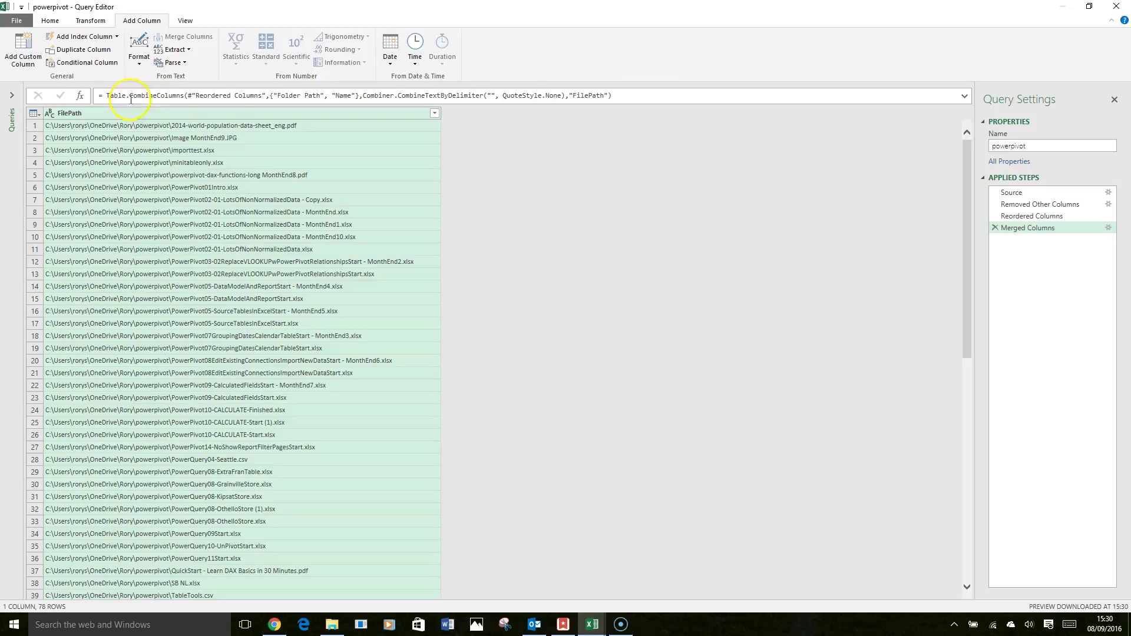
{"action": "left_click", "coordinate": [64, 50]}
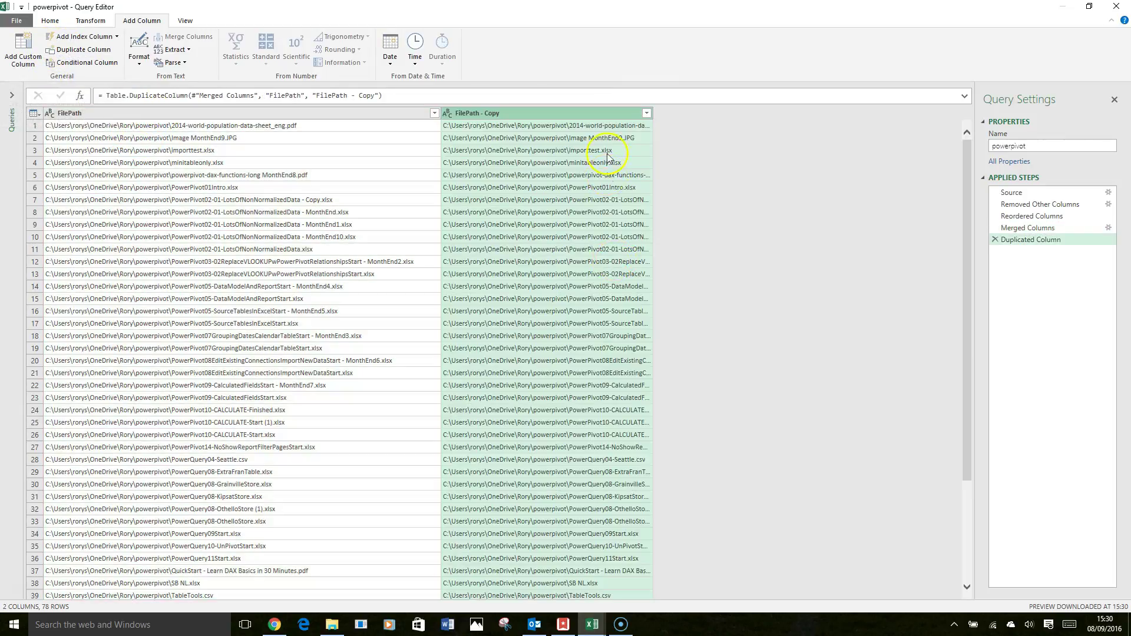
{"action": "left_click_drag", "start_coordinate": [652, 113], "coordinate": [807, 125]}
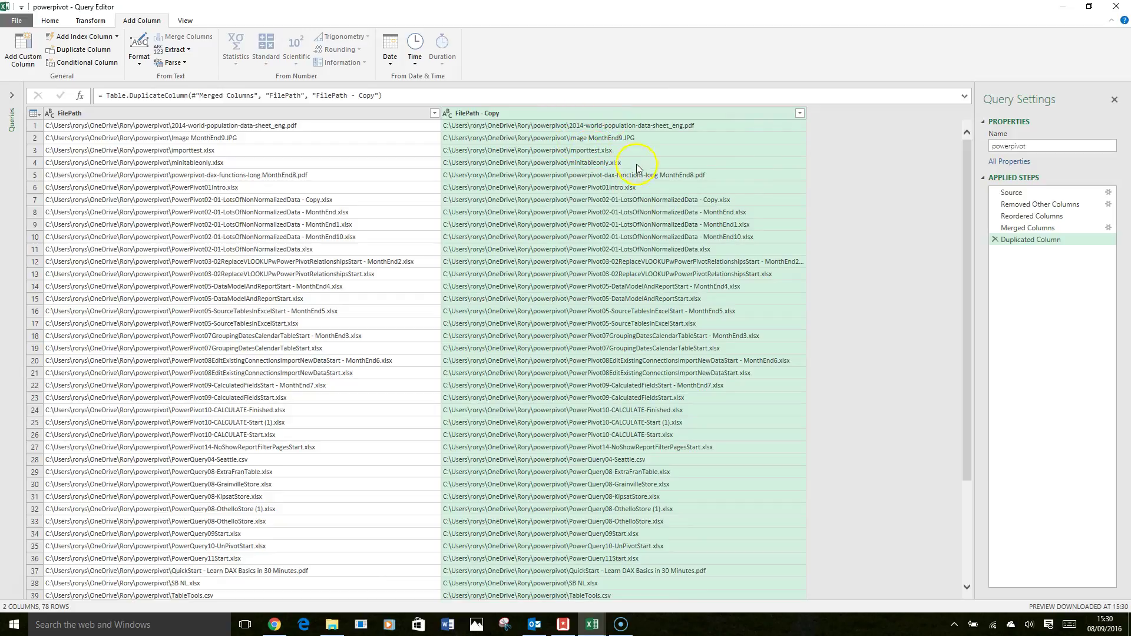
{"action": "left_click", "coordinate": [586, 158]}
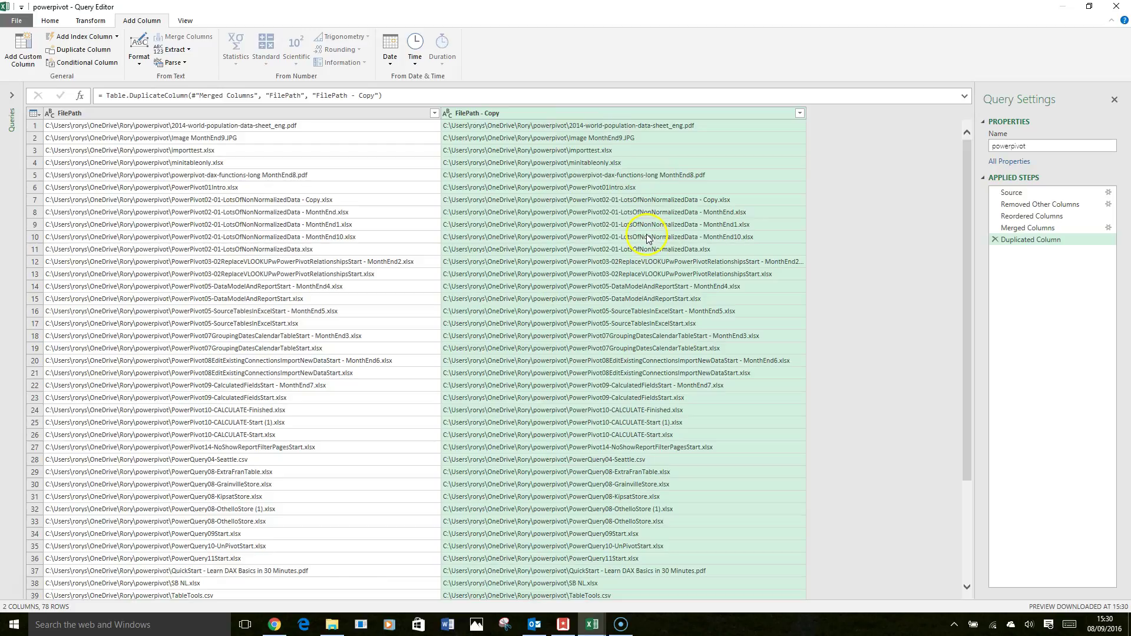
Filter the FilePath - Copy column to keep only rows whose text contains MonthEnd
{"action": "left_click", "coordinate": [799, 113]}
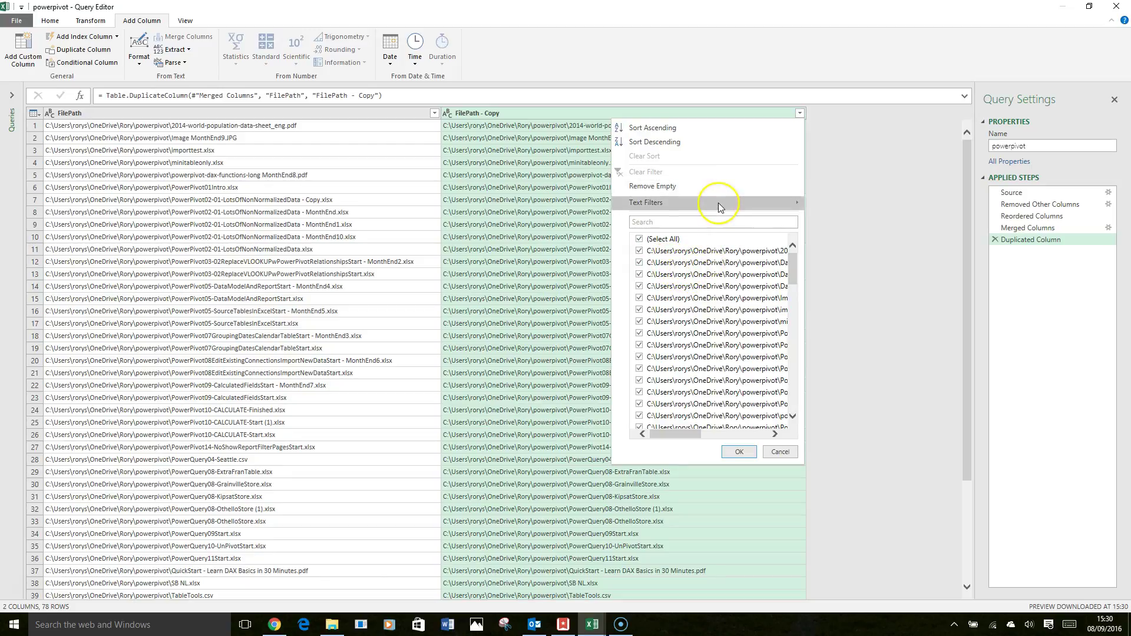
{"action": "mouse_move", "coordinate": [722, 204]}
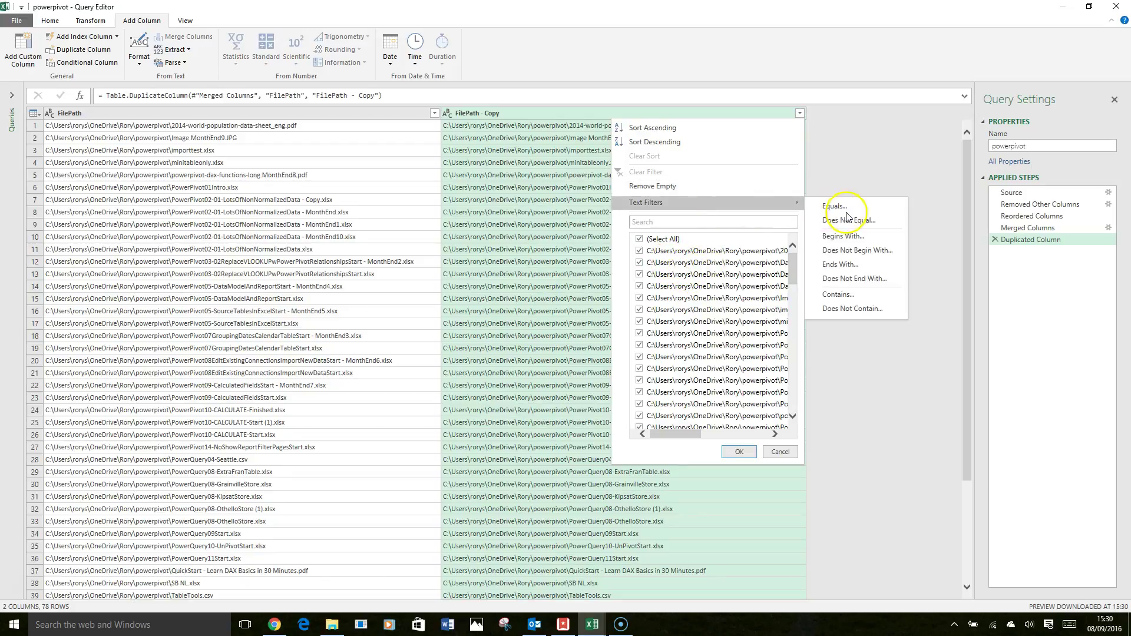
{"action": "left_click", "coordinate": [837, 295]}
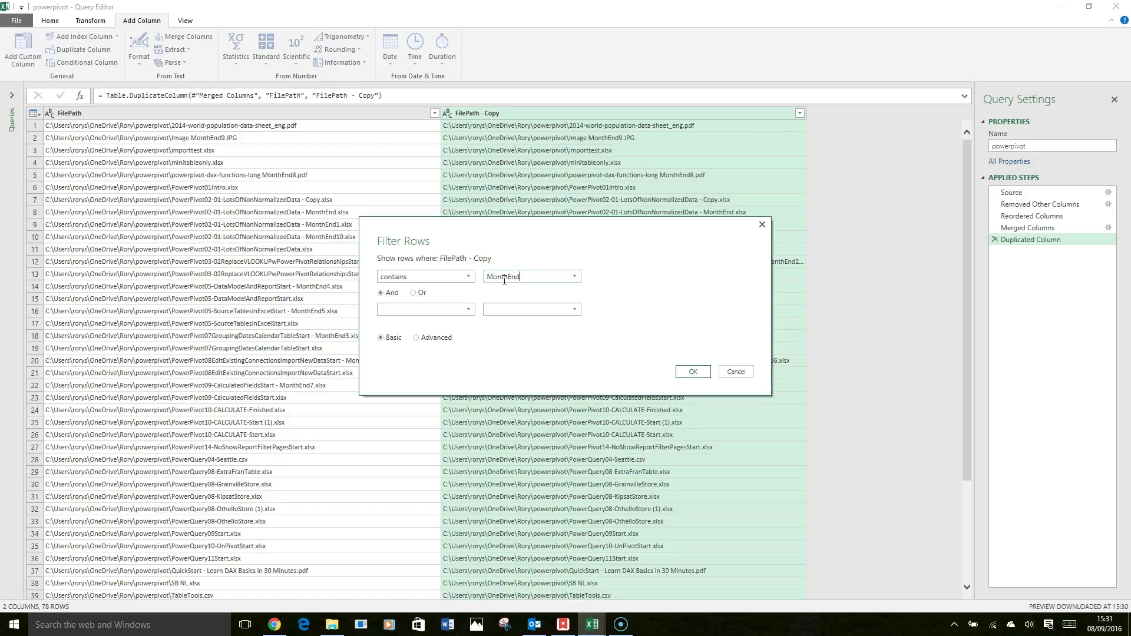
{"action": "left_click", "coordinate": [478, 306]}
{"action": "left_click", "coordinate": [692, 373]}
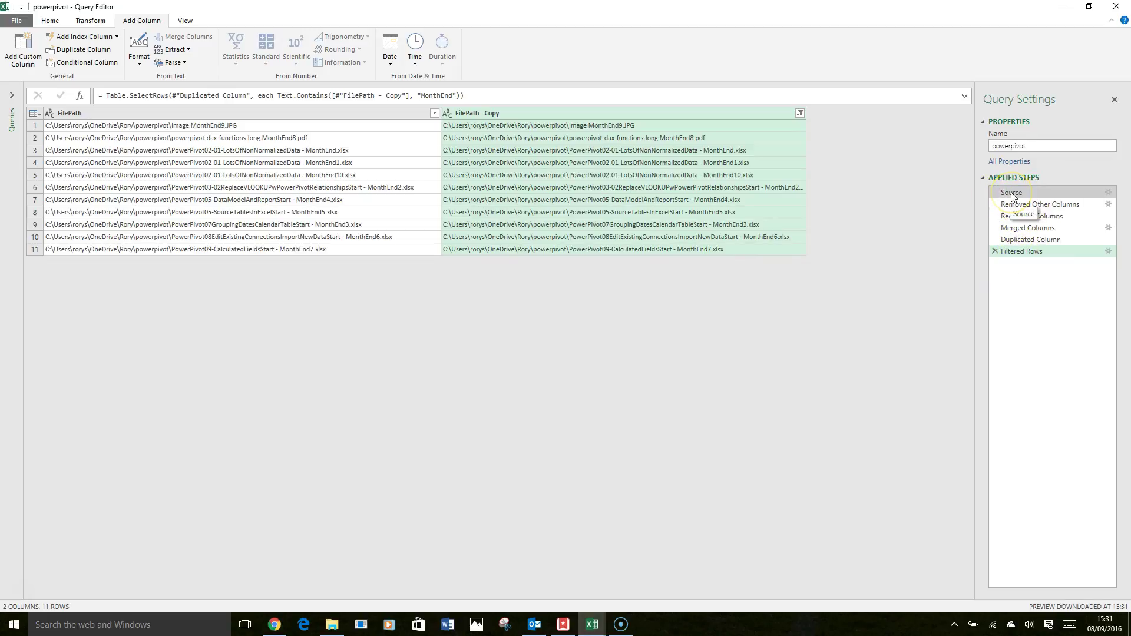
{"action": "left_click_drag", "start_coordinate": [1011, 191], "coordinate": [1029, 168]}
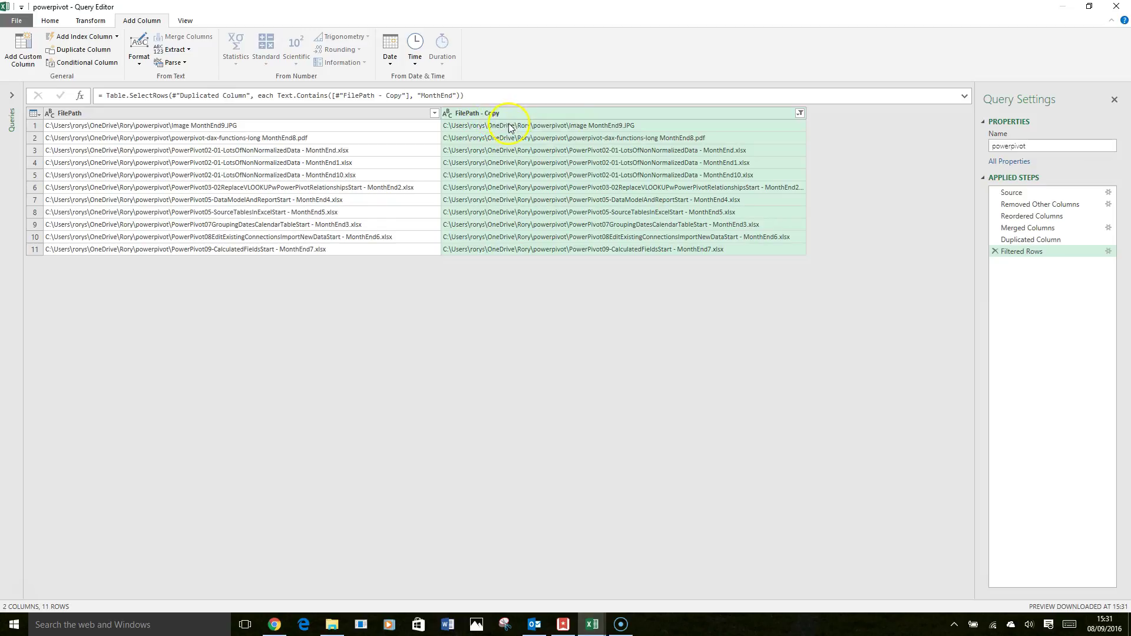
Split the FilePath - Copy column at each occurrence of the custom delimiter MonthEnd and check the resulting values
{"action": "left_click", "coordinate": [512, 155]}
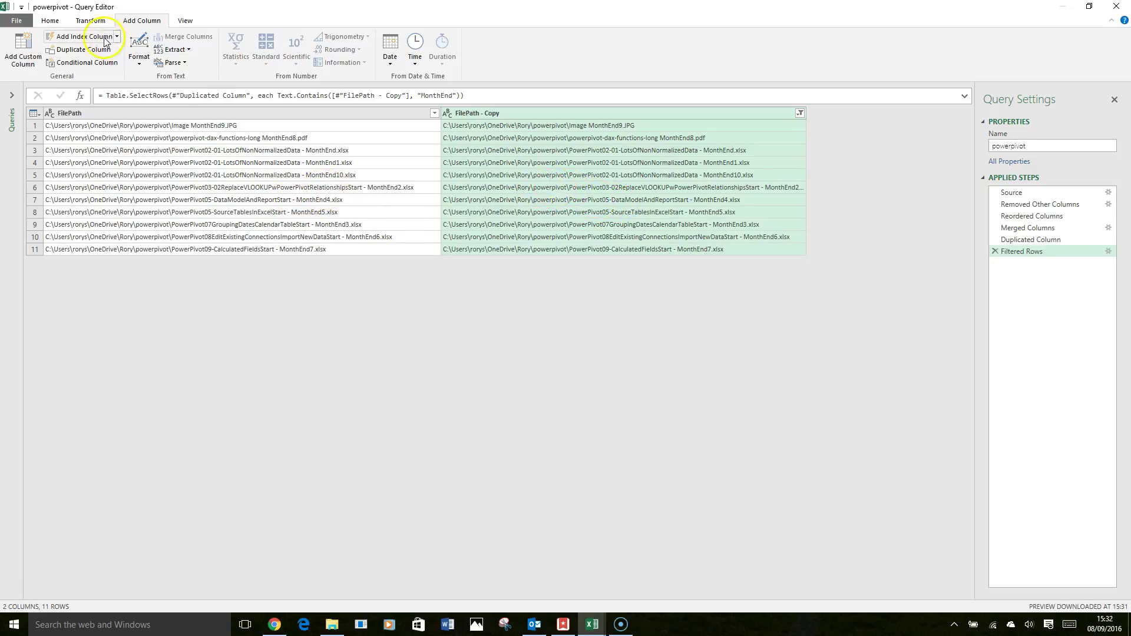
{"action": "left_click", "coordinate": [87, 21]}
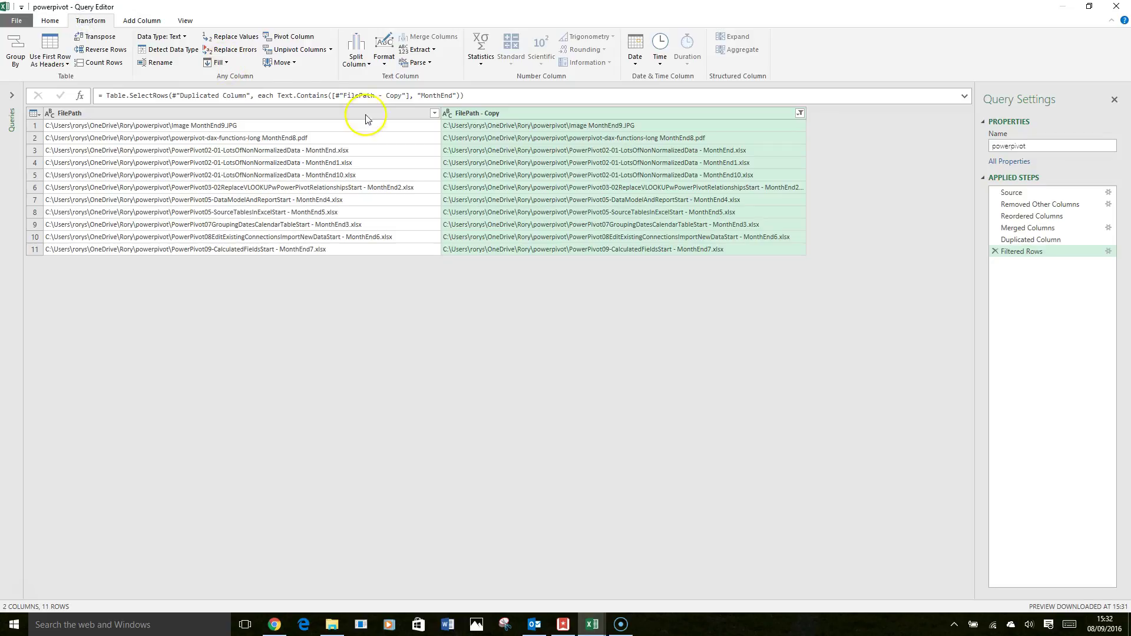
{"action": "left_click", "coordinate": [366, 64]}
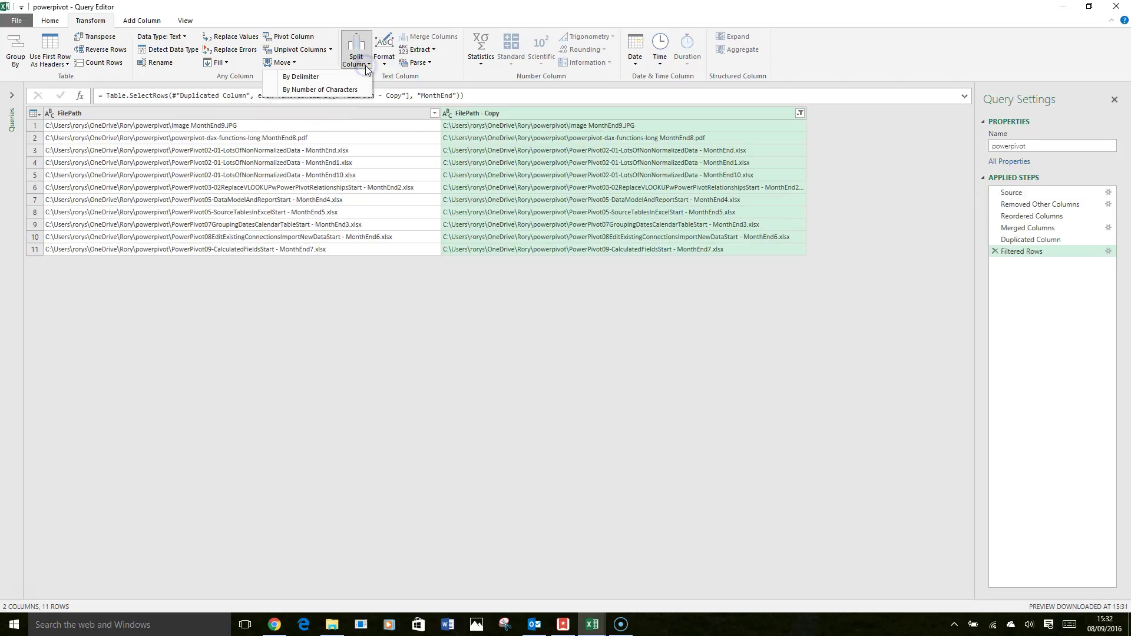
{"action": "left_click", "coordinate": [328, 78]}
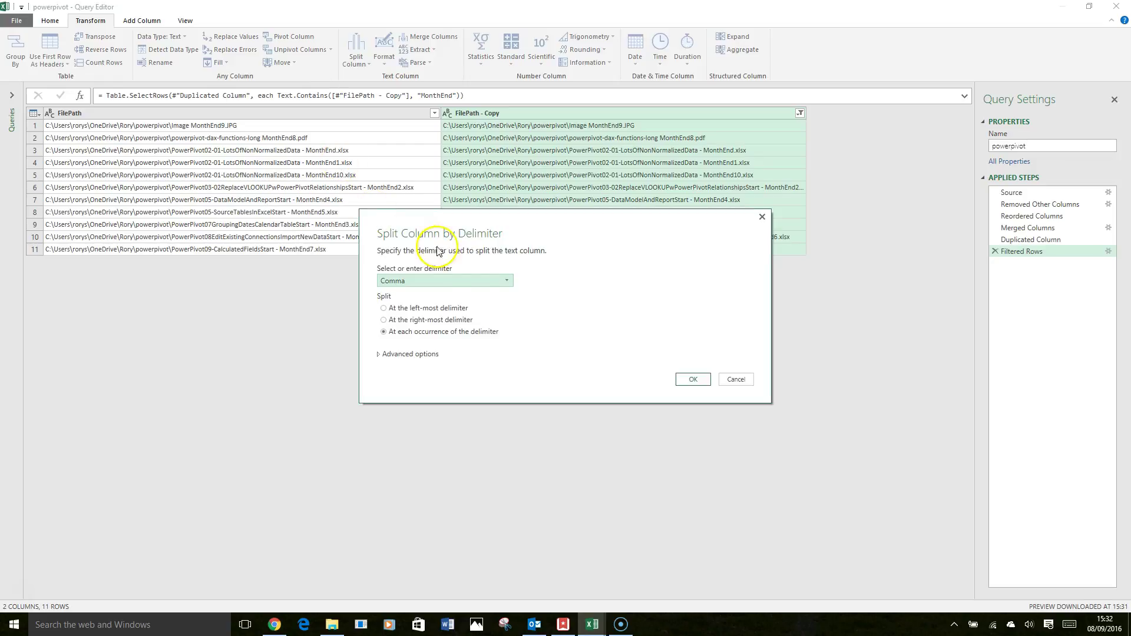
{"action": "left_click", "coordinate": [491, 281]}
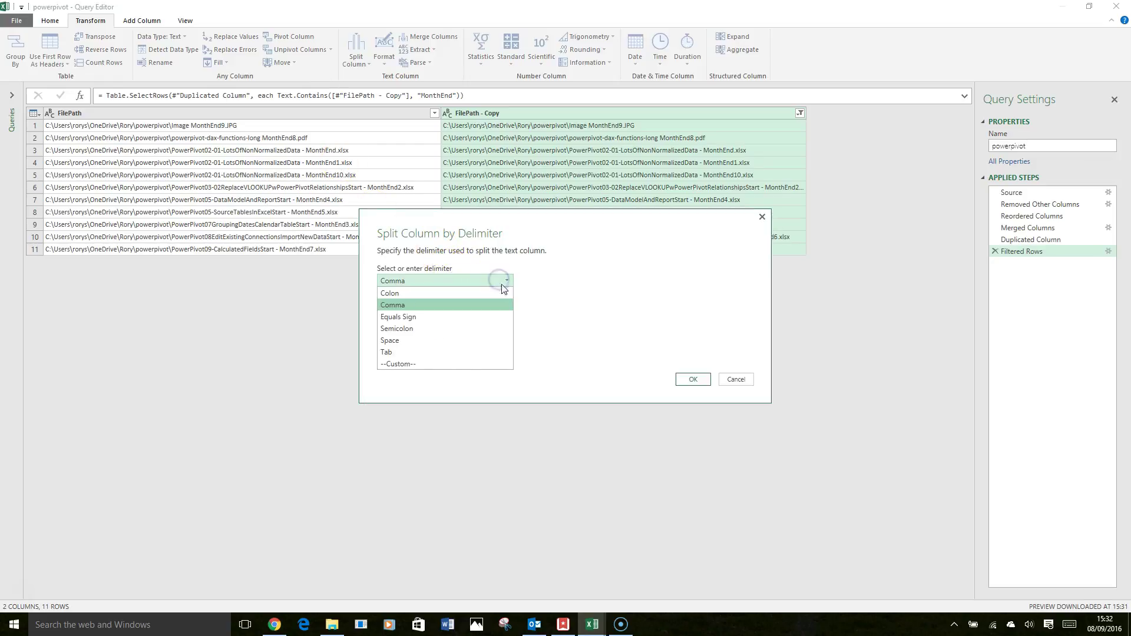
{"action": "left_click", "coordinate": [435, 362]}
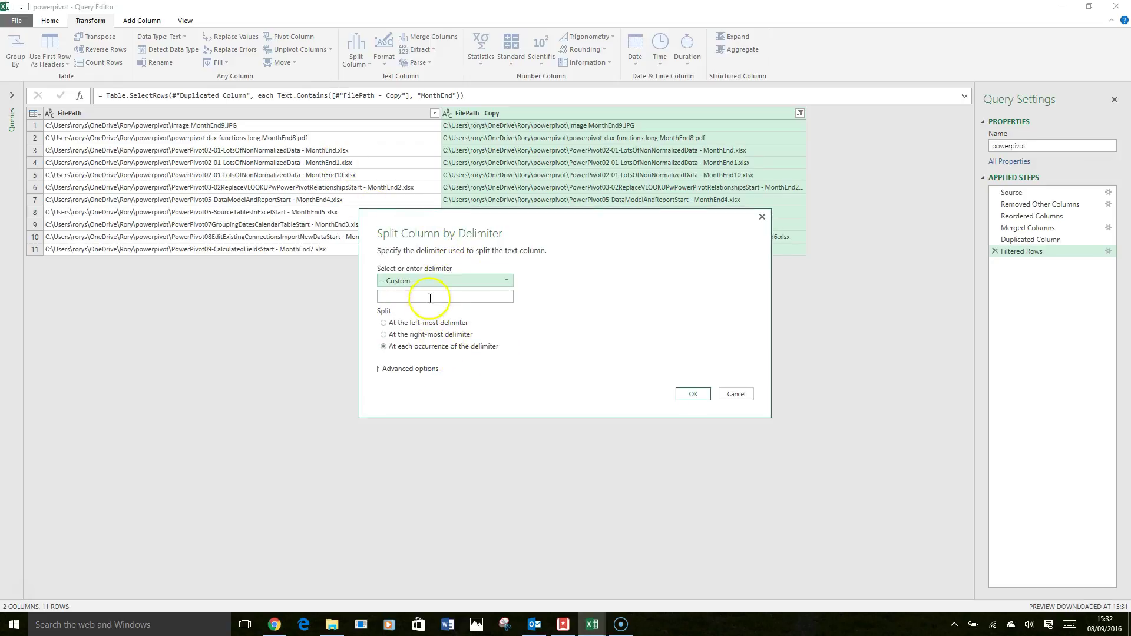
{"action": "left_click", "coordinate": [431, 297]}
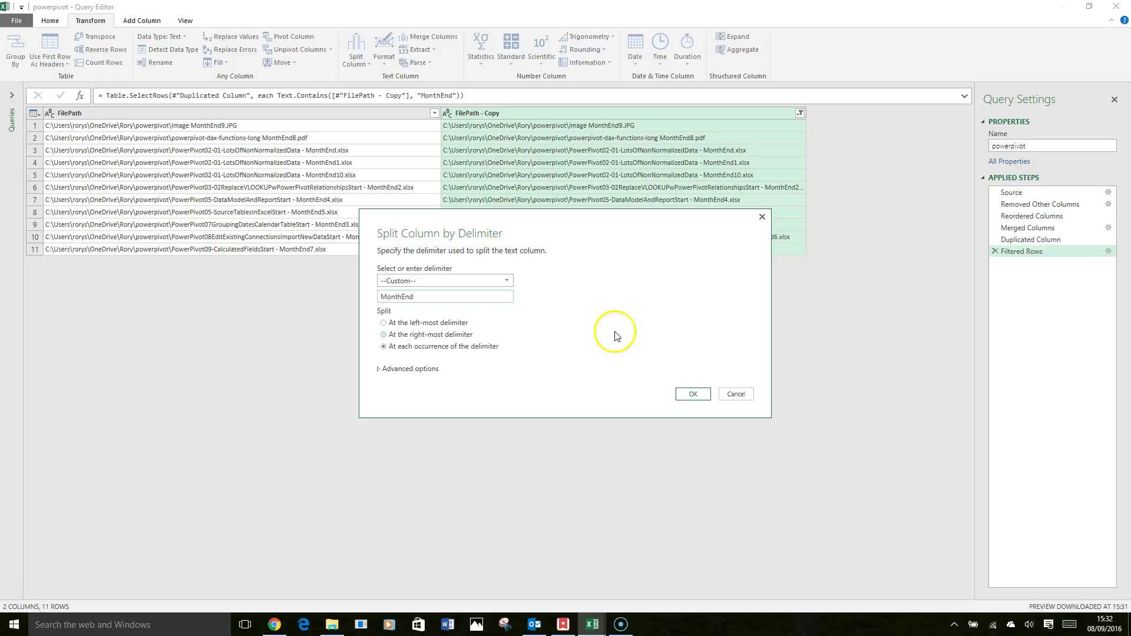
{"action": "left_click", "coordinate": [693, 396]}
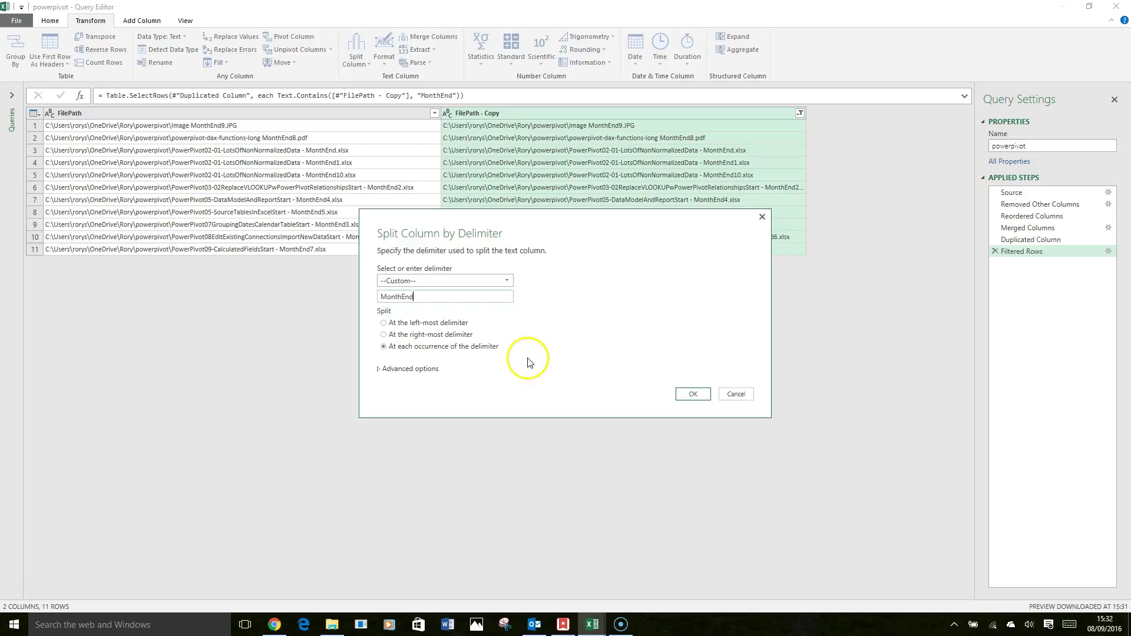
{"action": "left_click", "coordinate": [694, 395]}
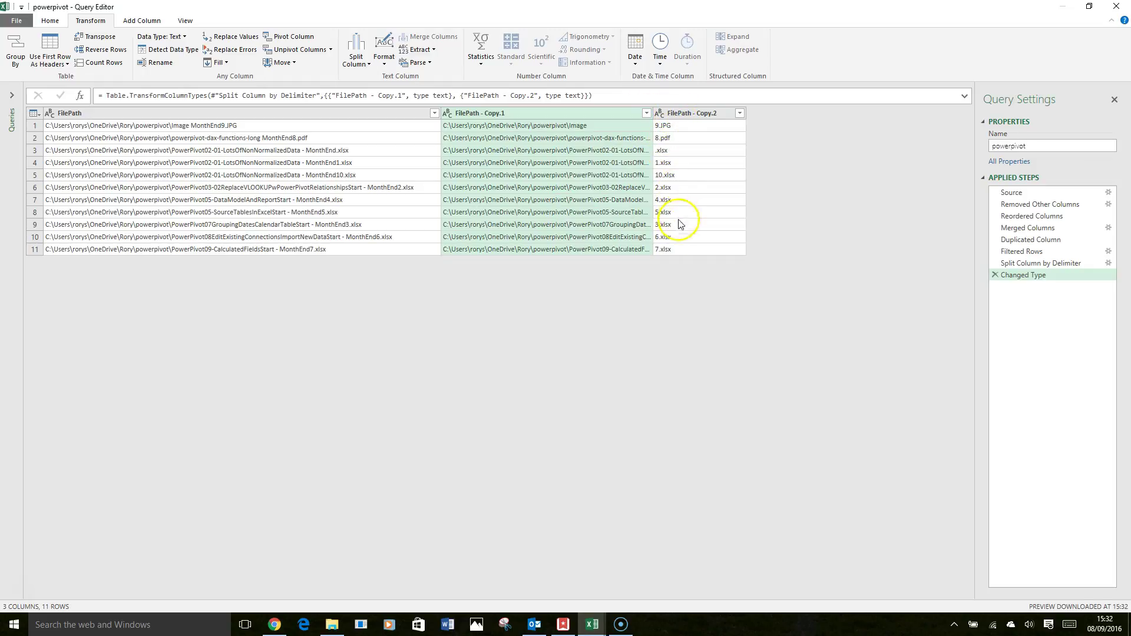
{"action": "left_click", "coordinate": [681, 251]}
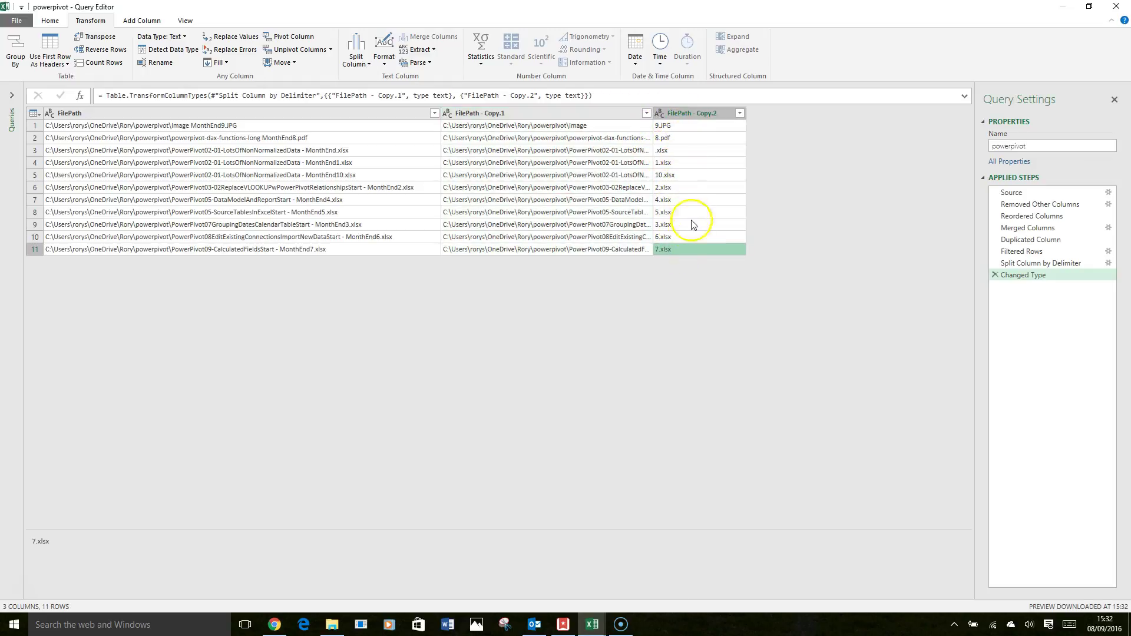
{"action": "left_click", "coordinate": [628, 151]}
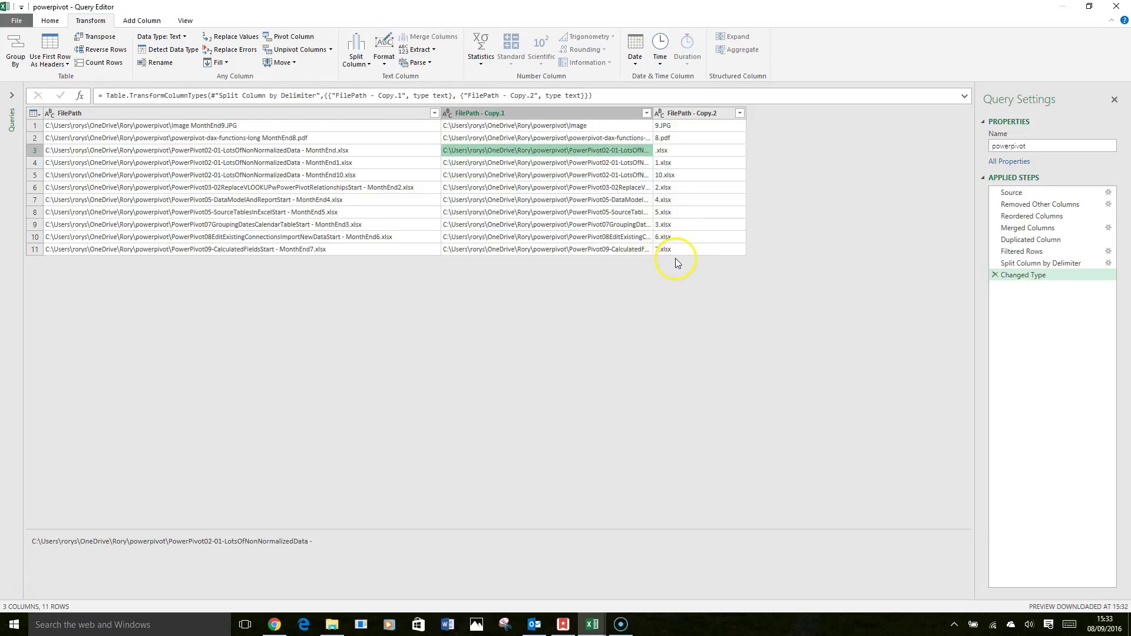
Split the FilePath - Copy.2 column at each occurrence of a custom full stop delimiter
{"action": "left_click", "coordinate": [673, 115]}
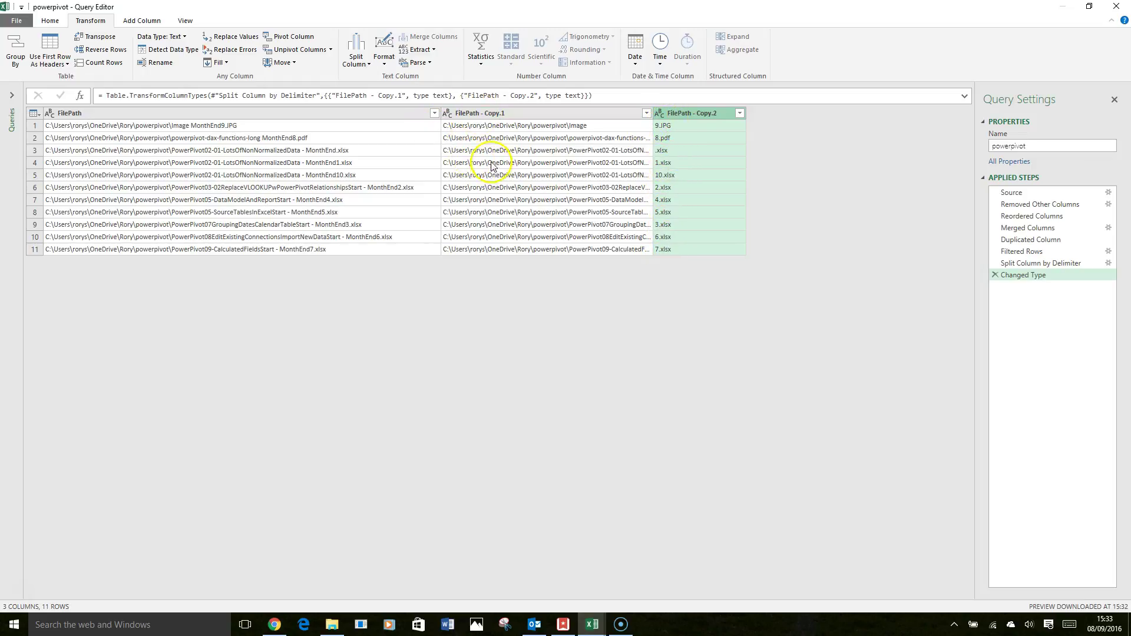
{"action": "left_click", "coordinate": [356, 60]}
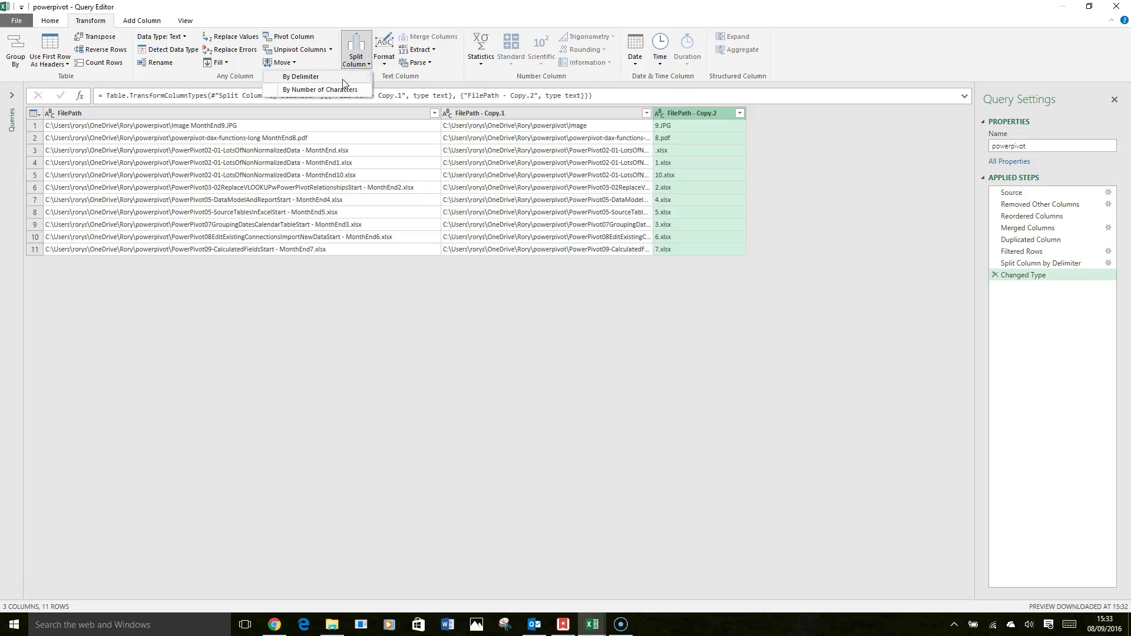
{"action": "left_click", "coordinate": [350, 64]}
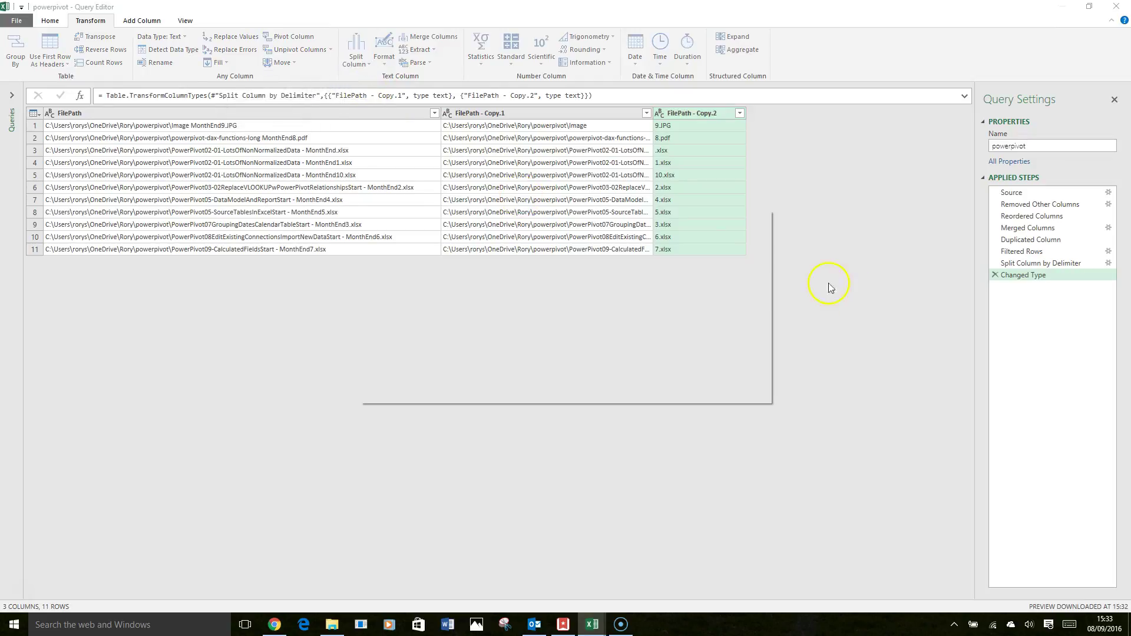
{"action": "left_click", "coordinate": [504, 277]}
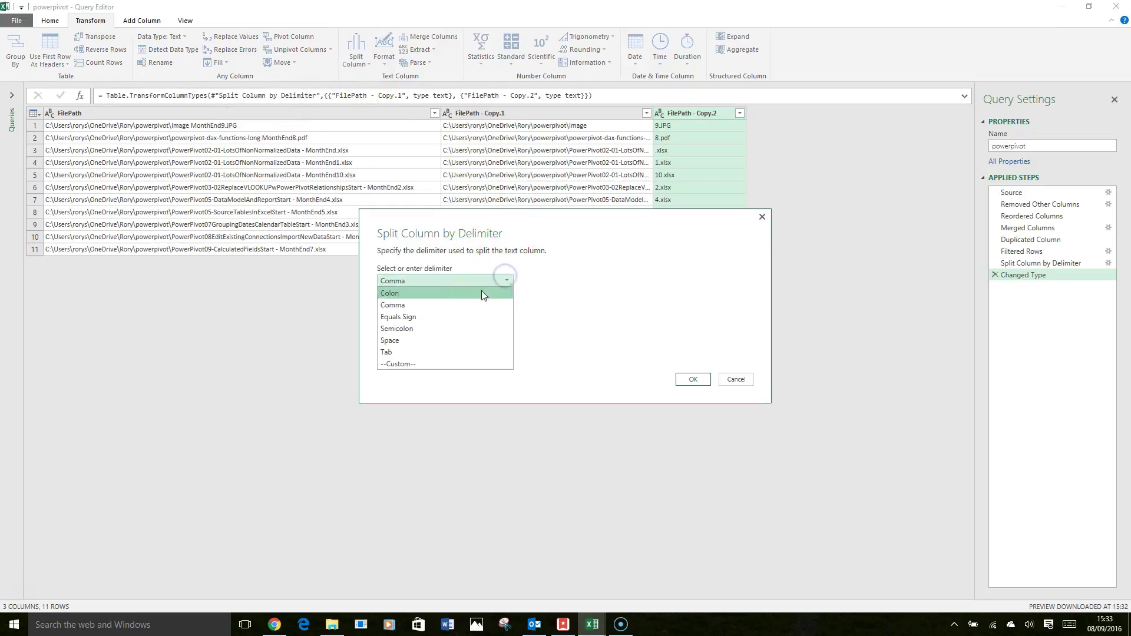
{"action": "left_click", "coordinate": [412, 361]}
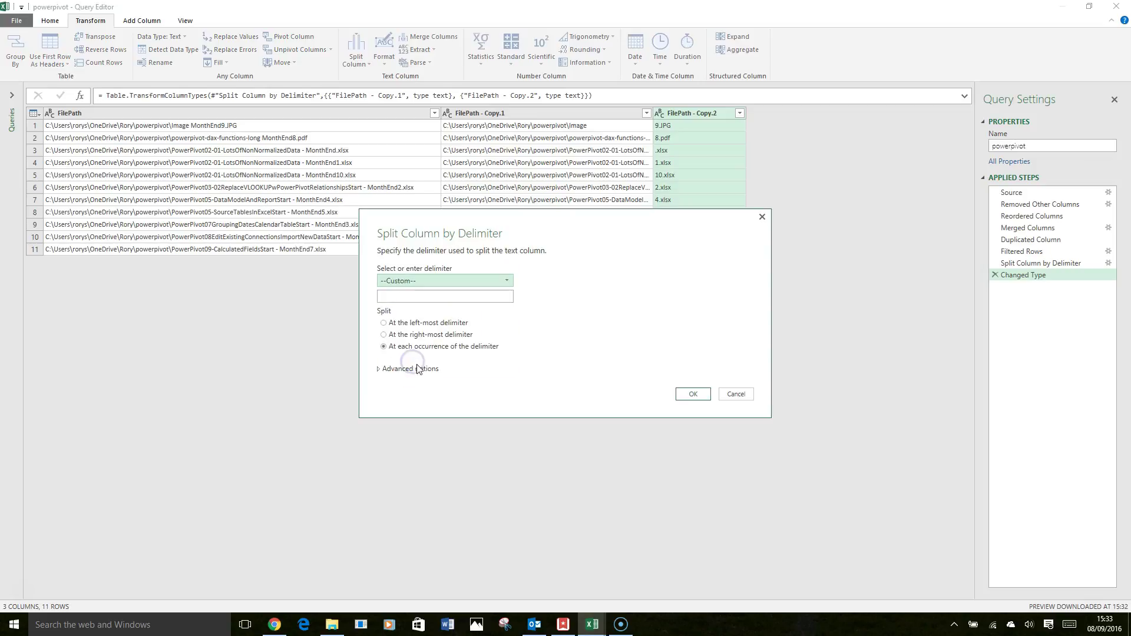
{"action": "left_click", "coordinate": [412, 296]}
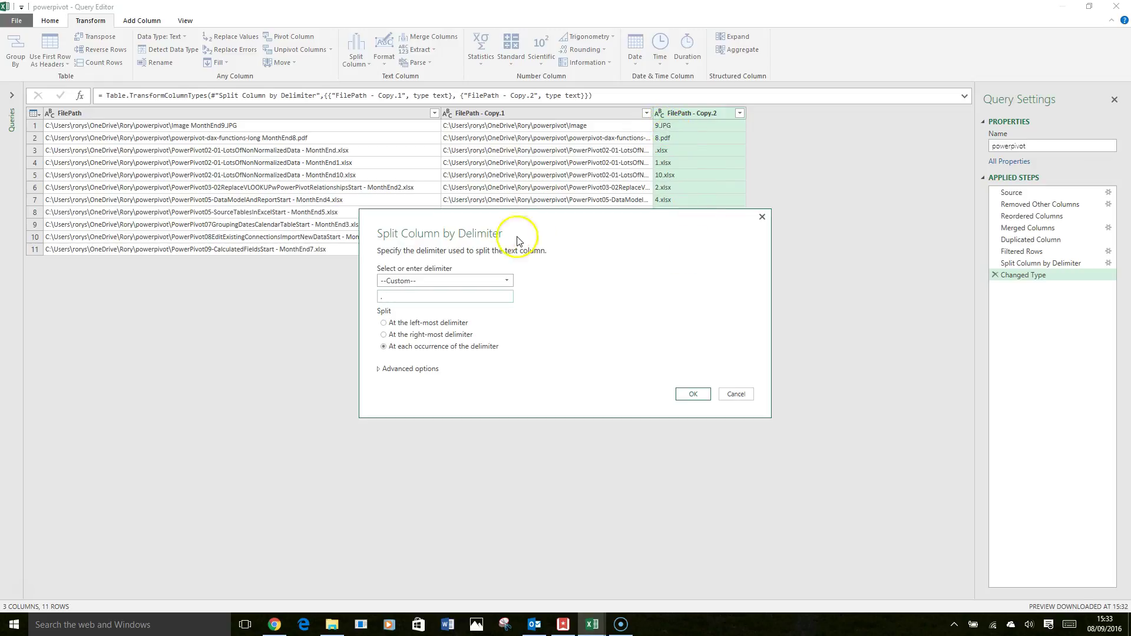
{"action": "left_click", "coordinate": [699, 398]}
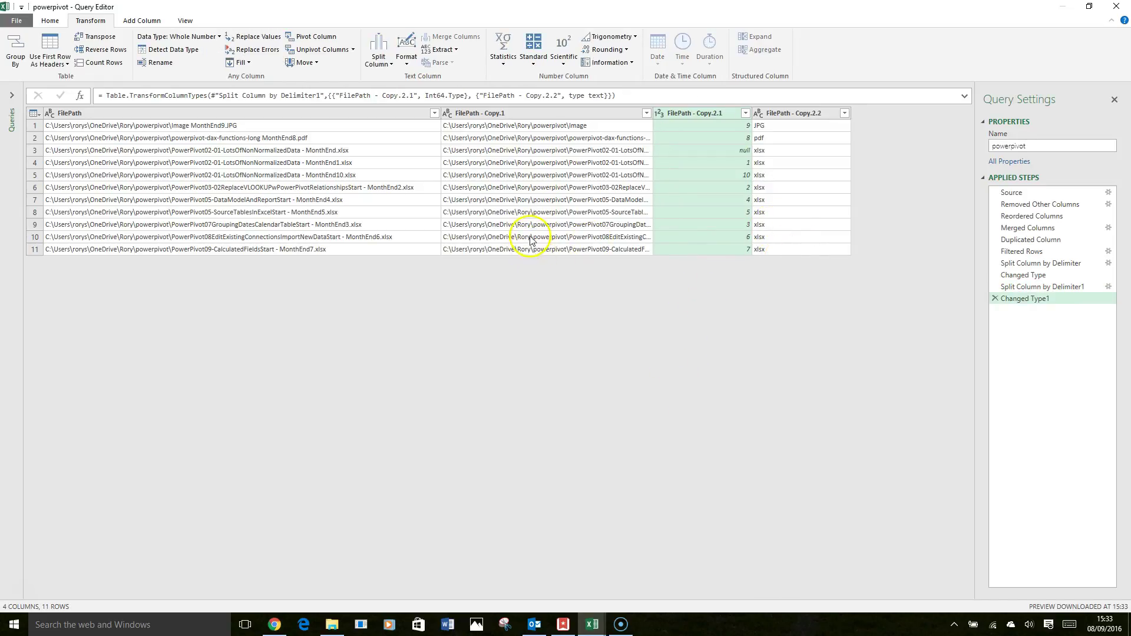
Keep only the FilePath - Copy.2.1 and FilePath columns, removing all other columns from the query
{"action": "left_click", "coordinate": [398, 115]}
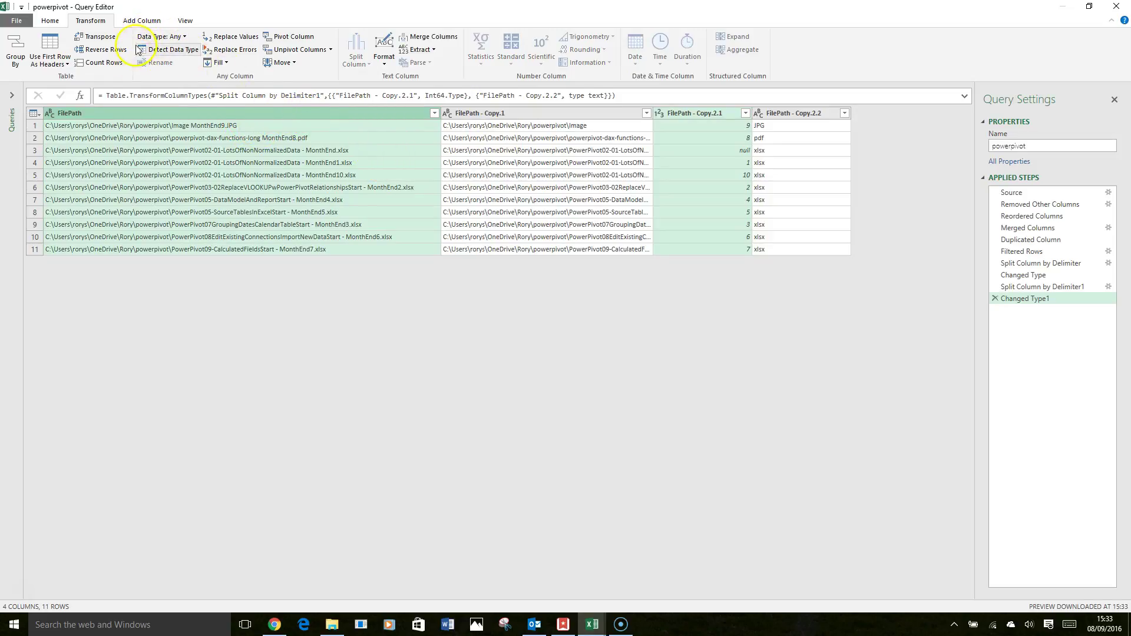
{"action": "left_click", "coordinate": [51, 21]}
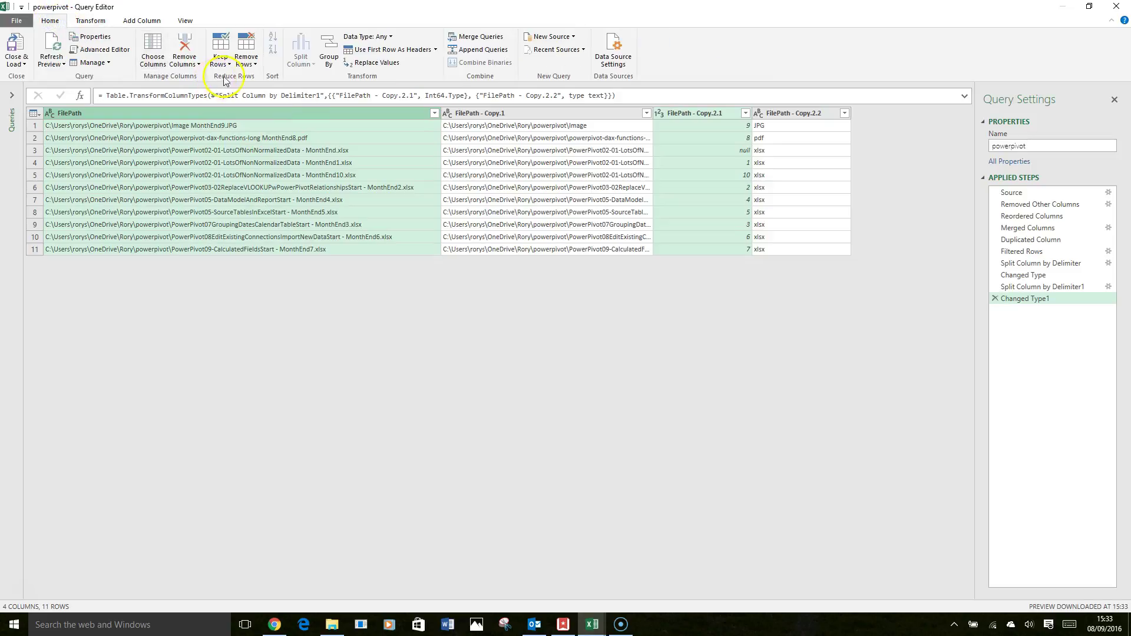
{"action": "left_click", "coordinate": [195, 67]}
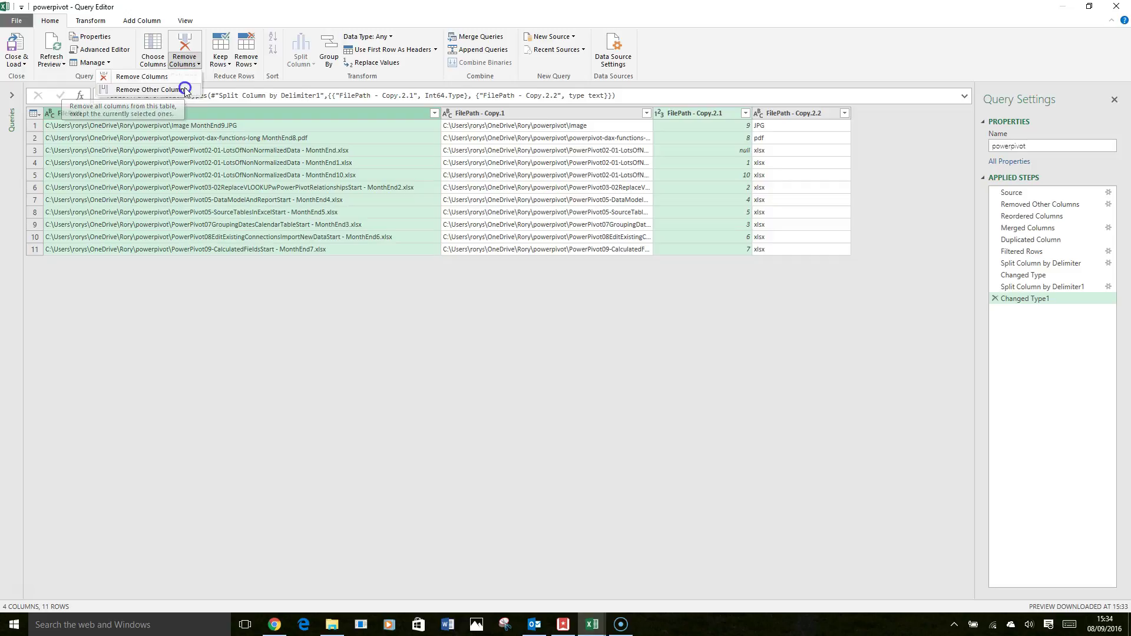
{"action": "left_click", "coordinate": [186, 90]}
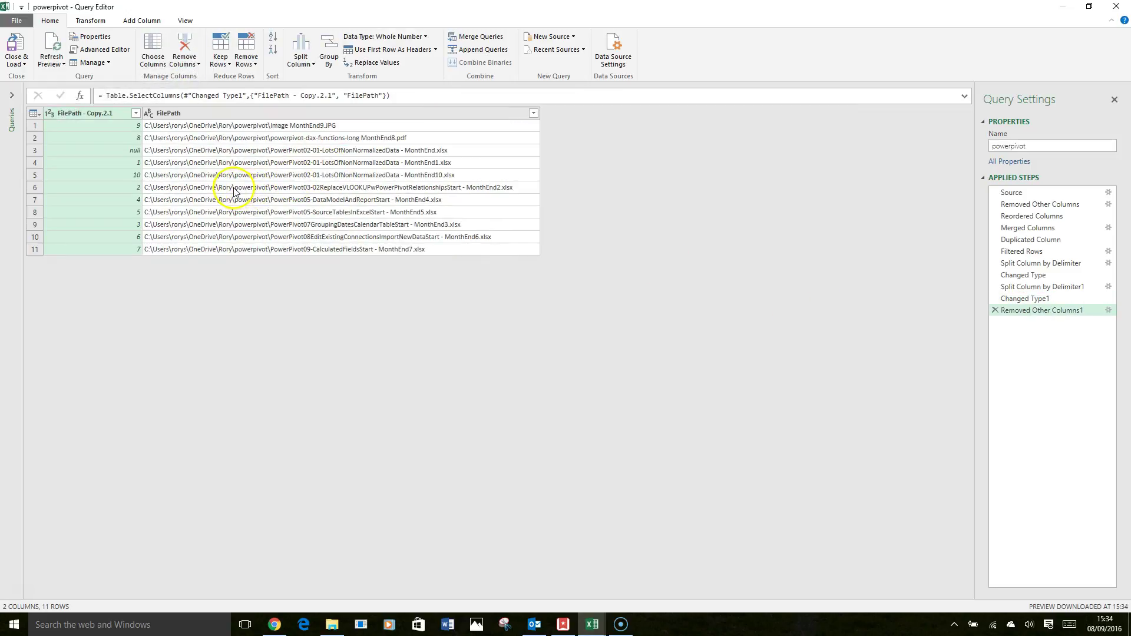
Sort the query in ascending order by FilePath - Copy.2.1, keeping all its values in the filter
{"action": "left_click", "coordinate": [136, 114]}
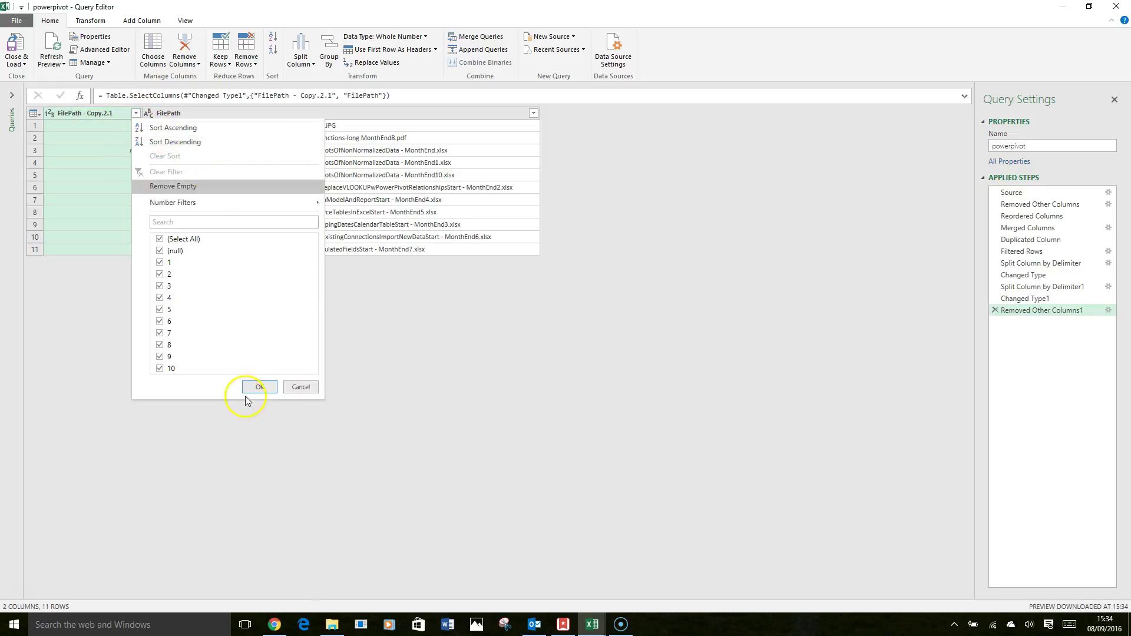
{"action": "left_click", "coordinate": [257, 387]}
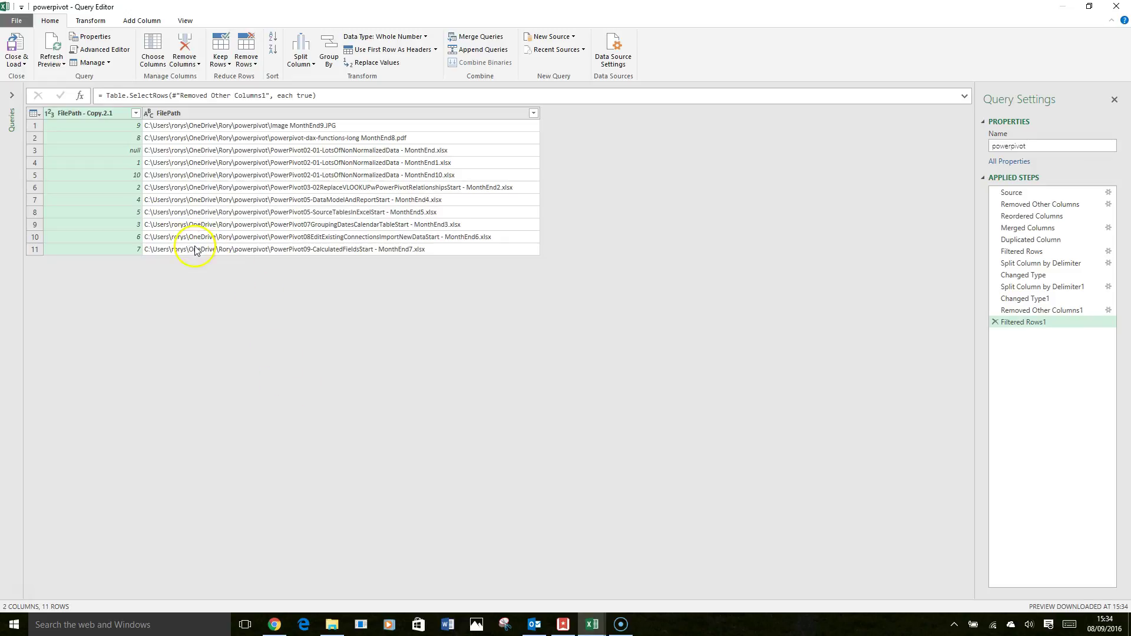
{"action": "left_click", "coordinate": [135, 114]}
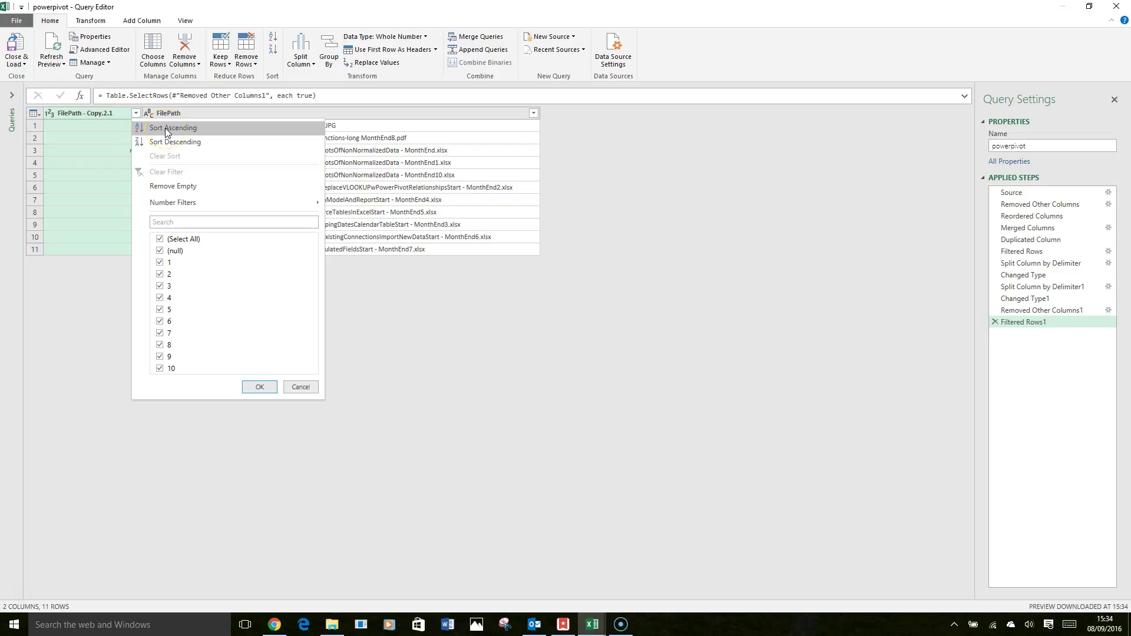
{"action": "left_click", "coordinate": [167, 129]}
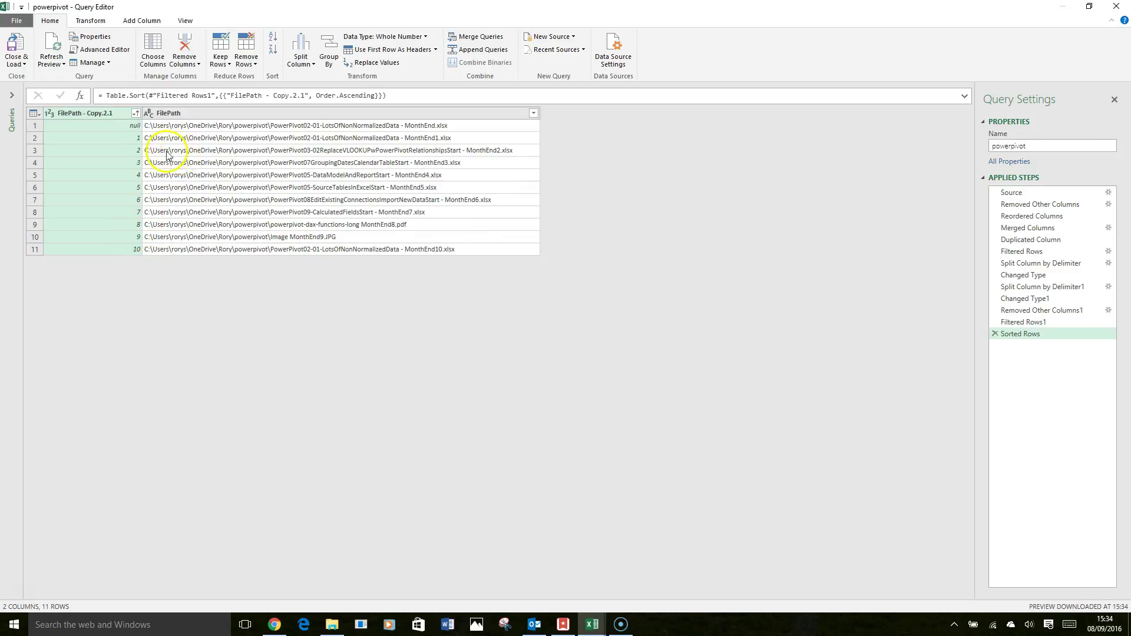
Load the query as a table into the existing worksheet, starting at cell C8
{"action": "left_click", "coordinate": [22, 64]}
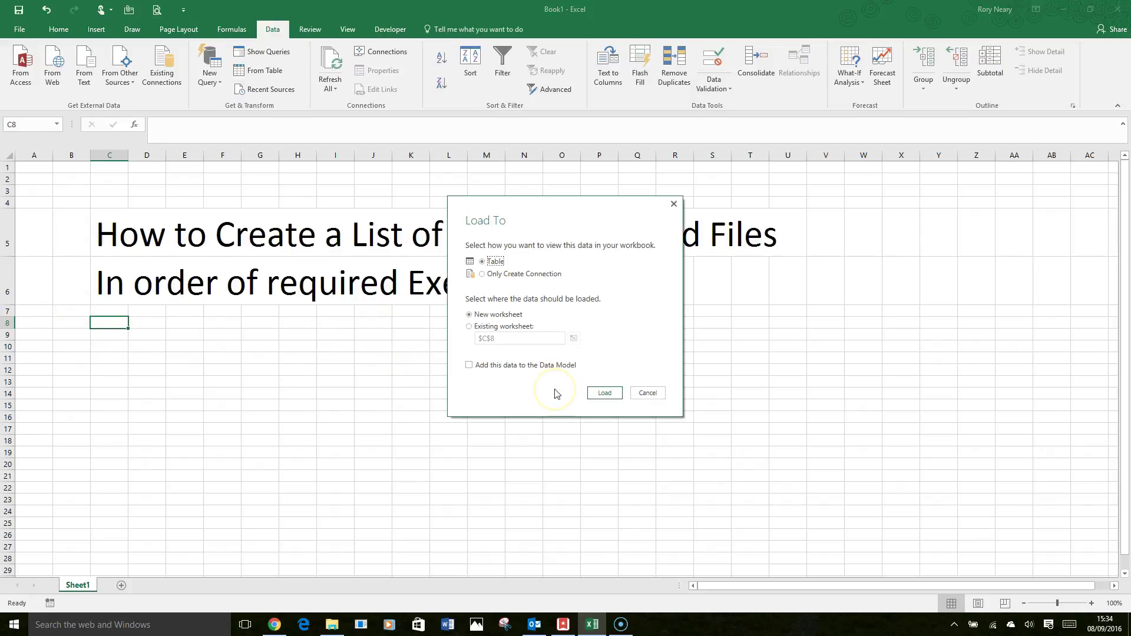
{"action": "left_click", "coordinate": [469, 326]}
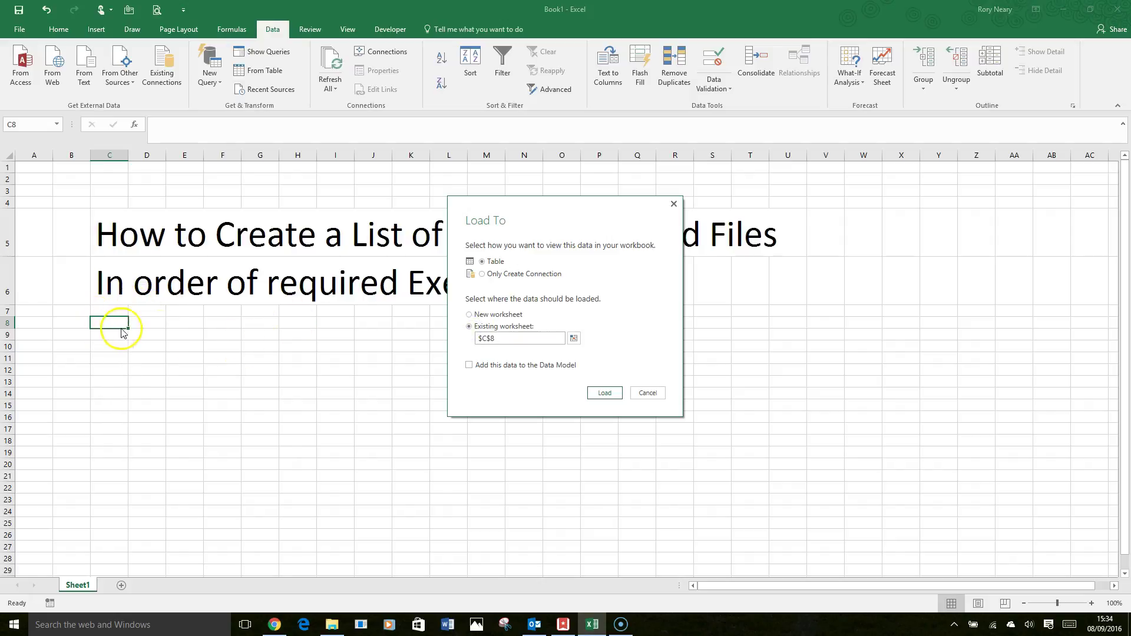
{"action": "left_click", "coordinate": [605, 393]}
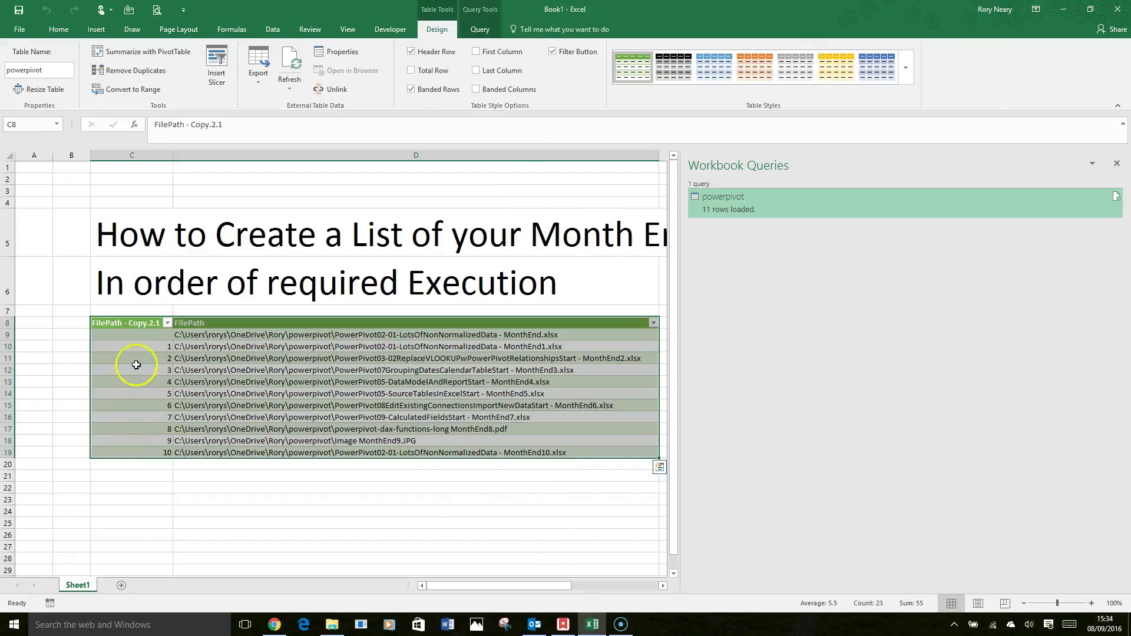
{"action": "left_click", "coordinate": [663, 586]}
{"action": "left_click", "coordinate": [663, 585]}
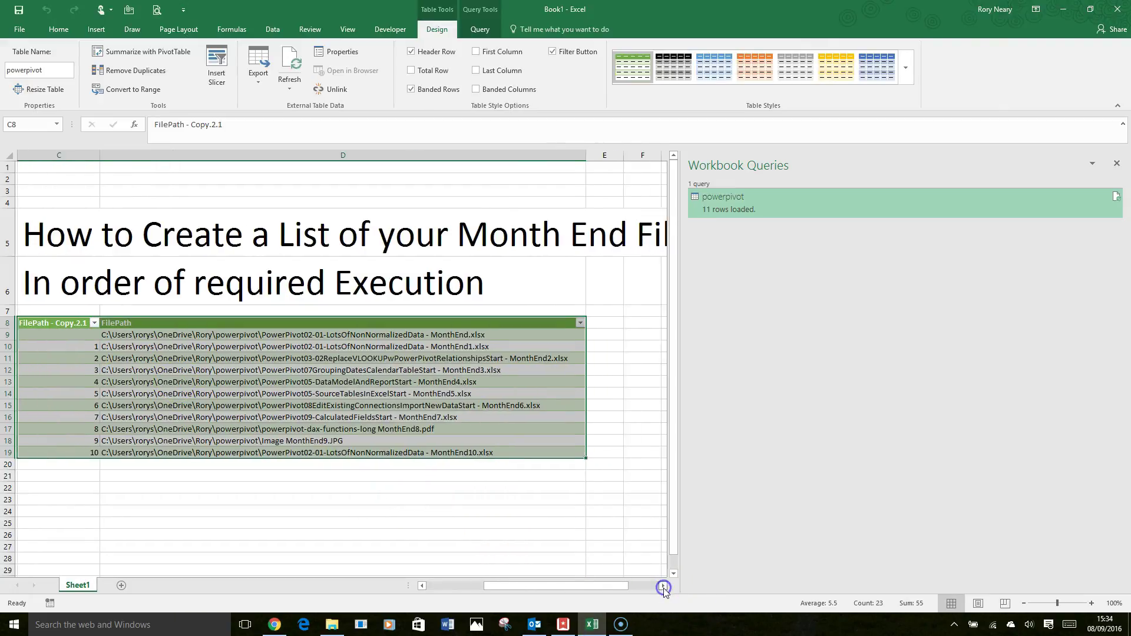
{"action": "left_click", "coordinate": [664, 586]}
{"action": "left_click_drag", "start_coordinate": [589, 585], "coordinate": [479, 585]}
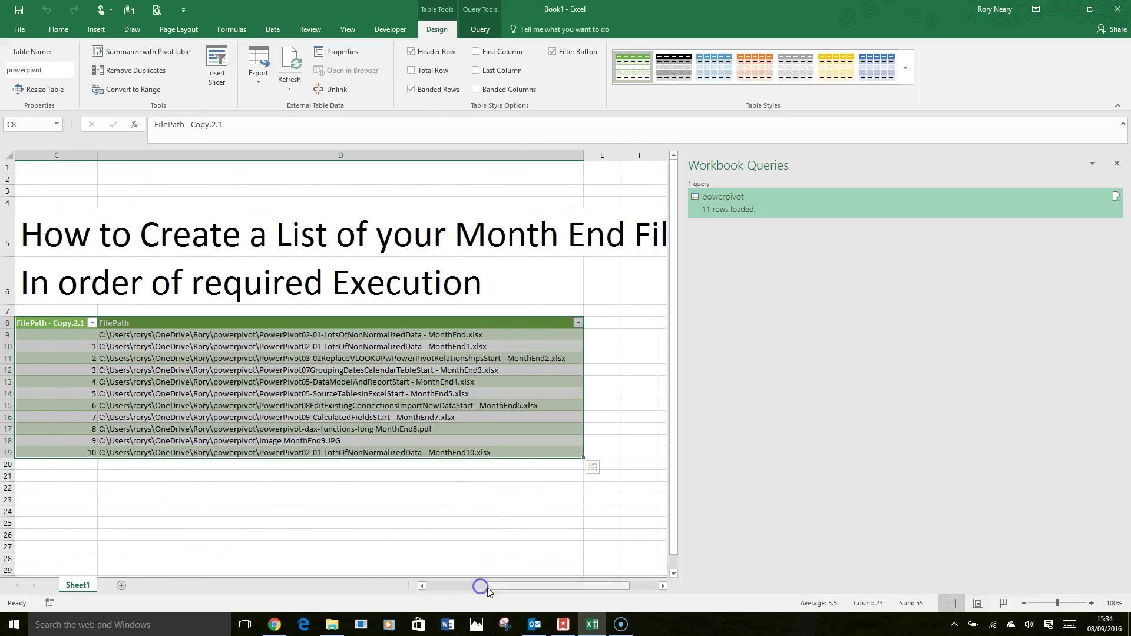
{"action": "left_click", "coordinate": [602, 334]}
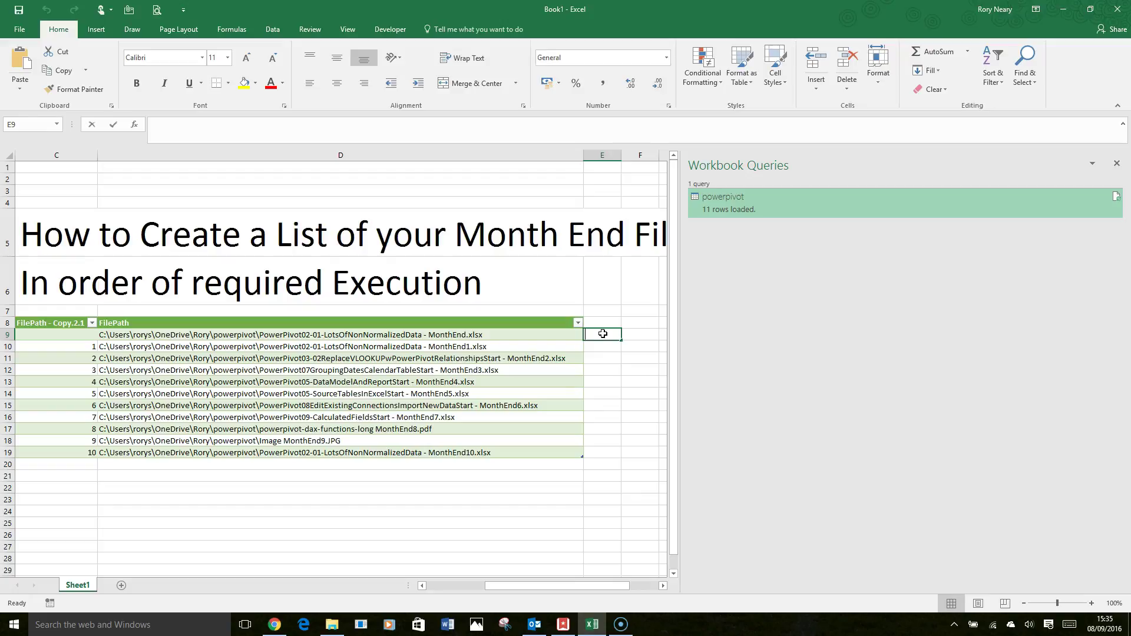
{"action": "type", "text": "=hyperlink("}
{"action": "key", "text": "Left"}
{"action": "key", "text": "Return"}
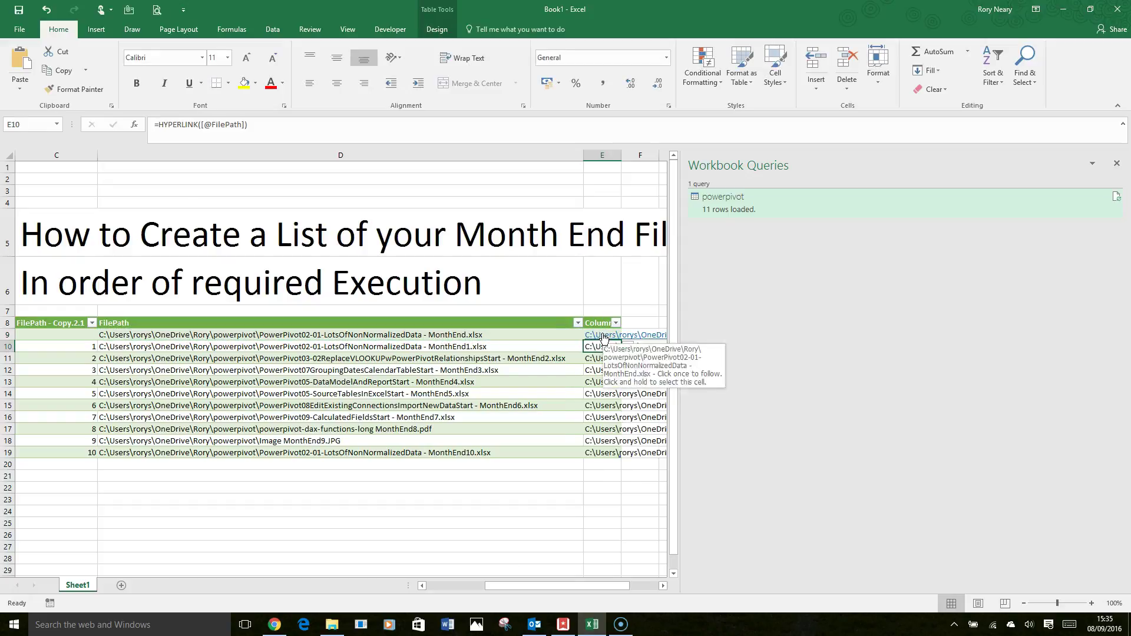
Look over the new link column and close the Workbook Queries pane to show the whole table
{"action": "left_click", "coordinate": [664, 586]}
{"action": "left_click", "coordinate": [663, 586]}
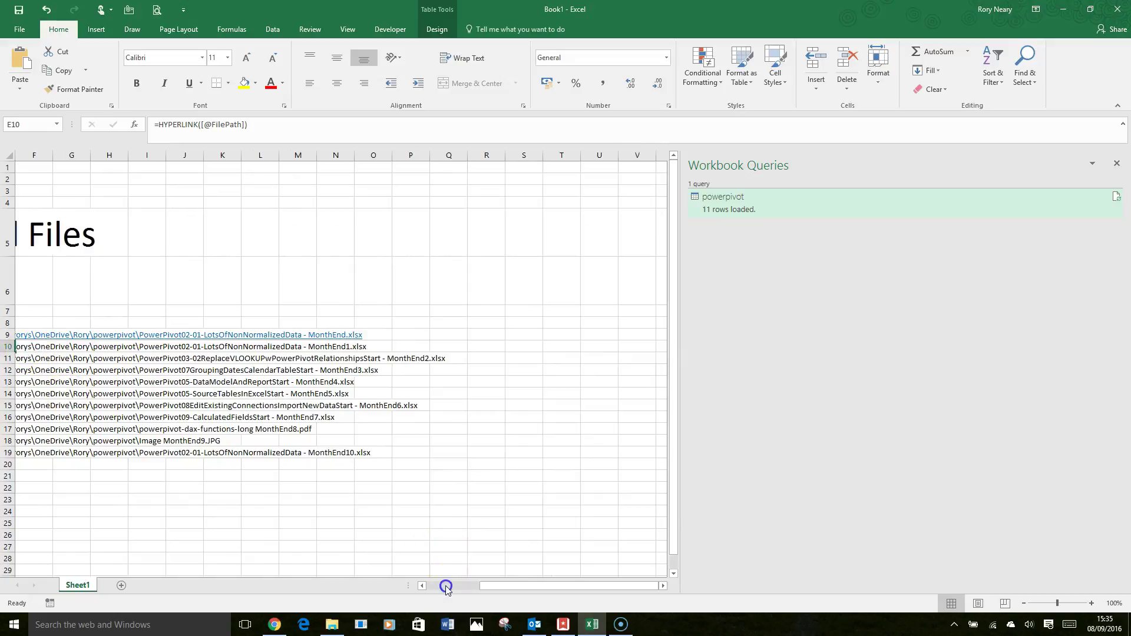
{"action": "left_click_drag", "start_coordinate": [446, 586], "coordinate": [437, 586]}
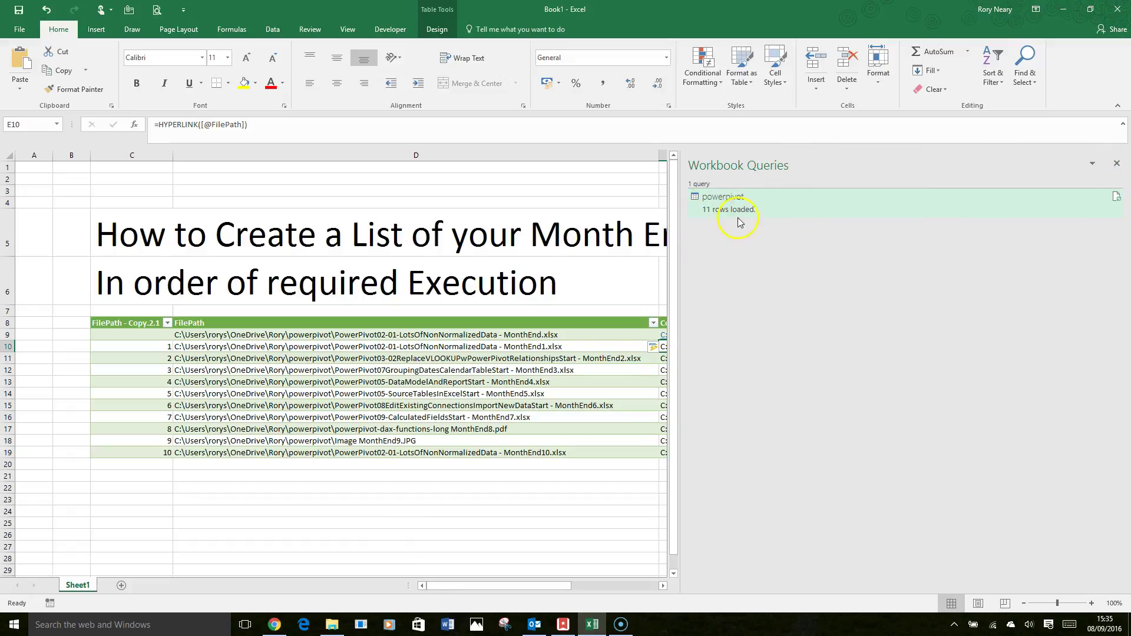
{"action": "left_click", "coordinate": [1117, 165]}
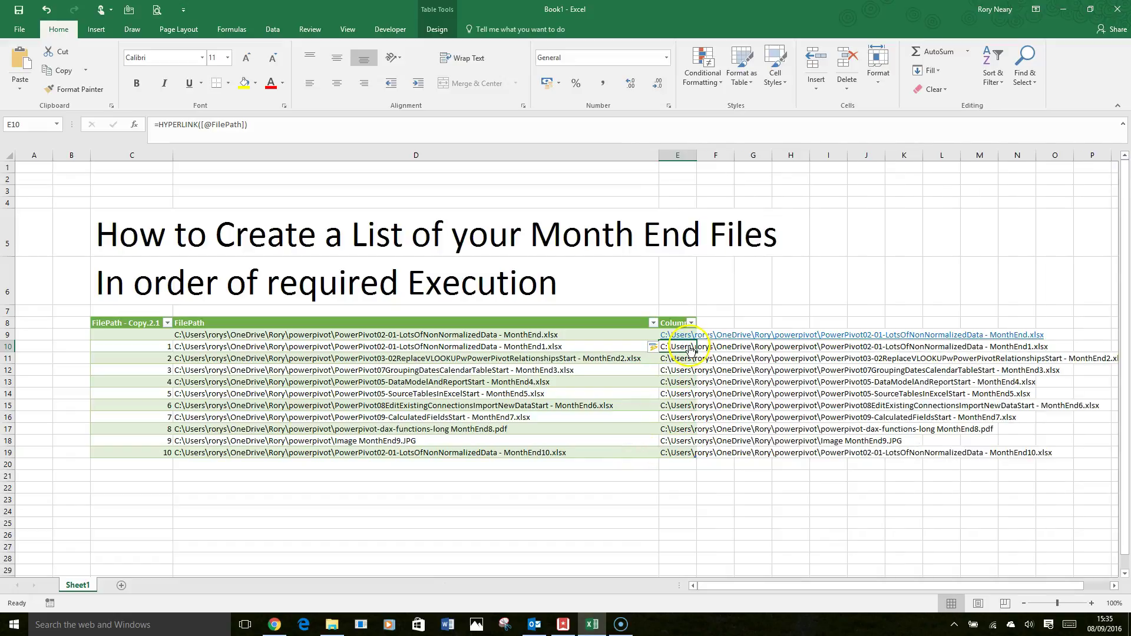
{"action": "left_click", "coordinate": [678, 476]}
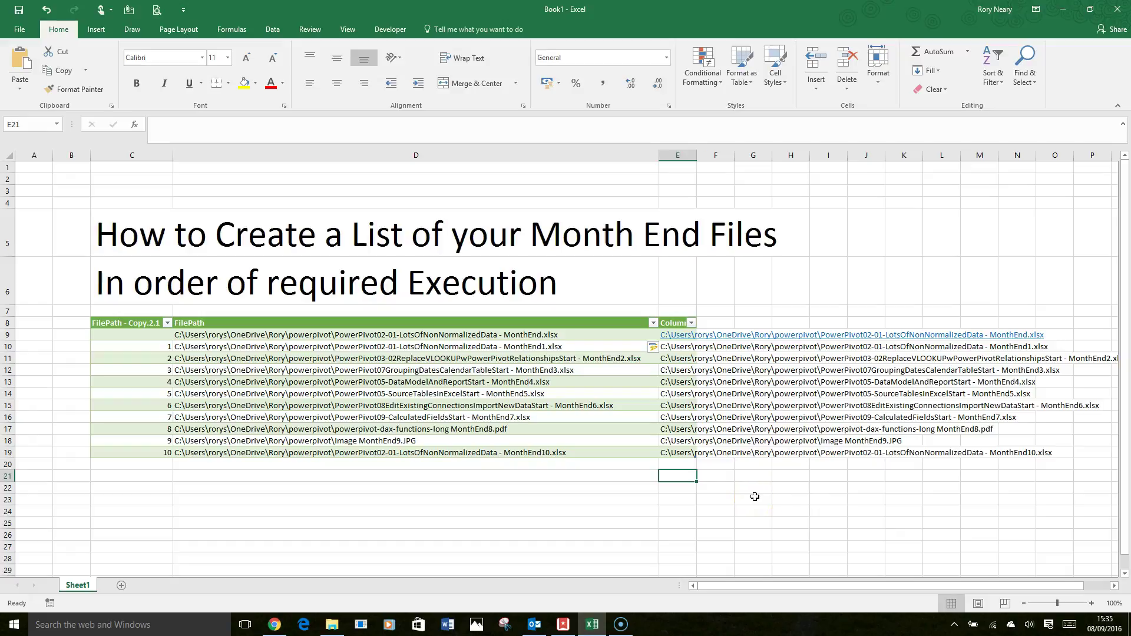
Follow the link to powerpivot-dax-functions-long MonthEnd8.pdf, allowing it to open, and close the PDF after viewing it
{"action": "left_click", "coordinate": [678, 435]}
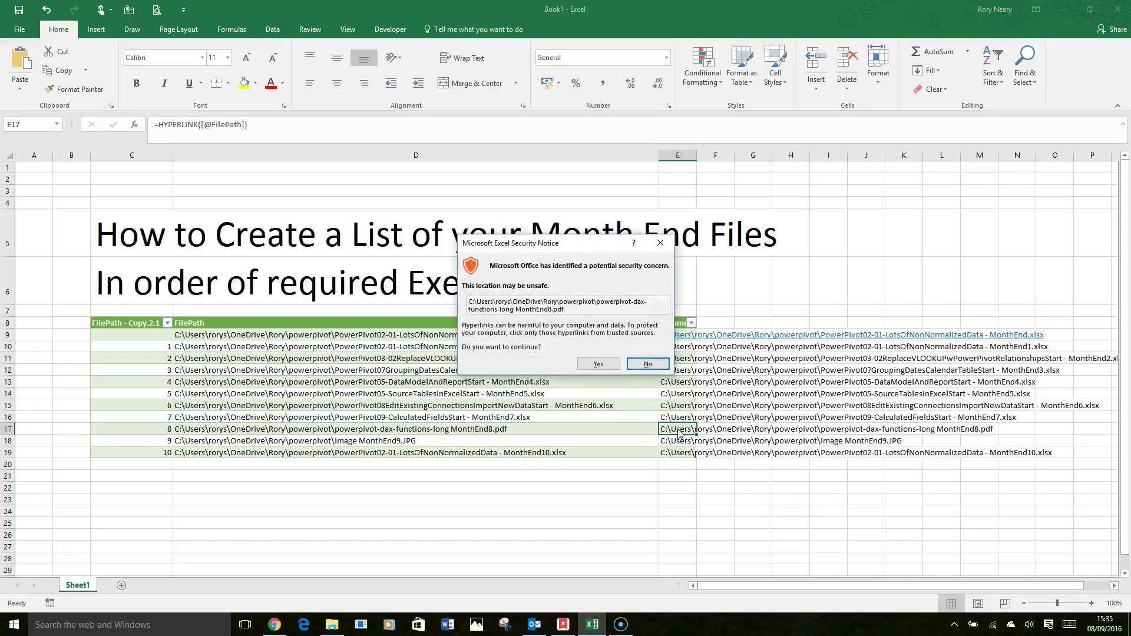
{"action": "left_click", "coordinate": [598, 365]}
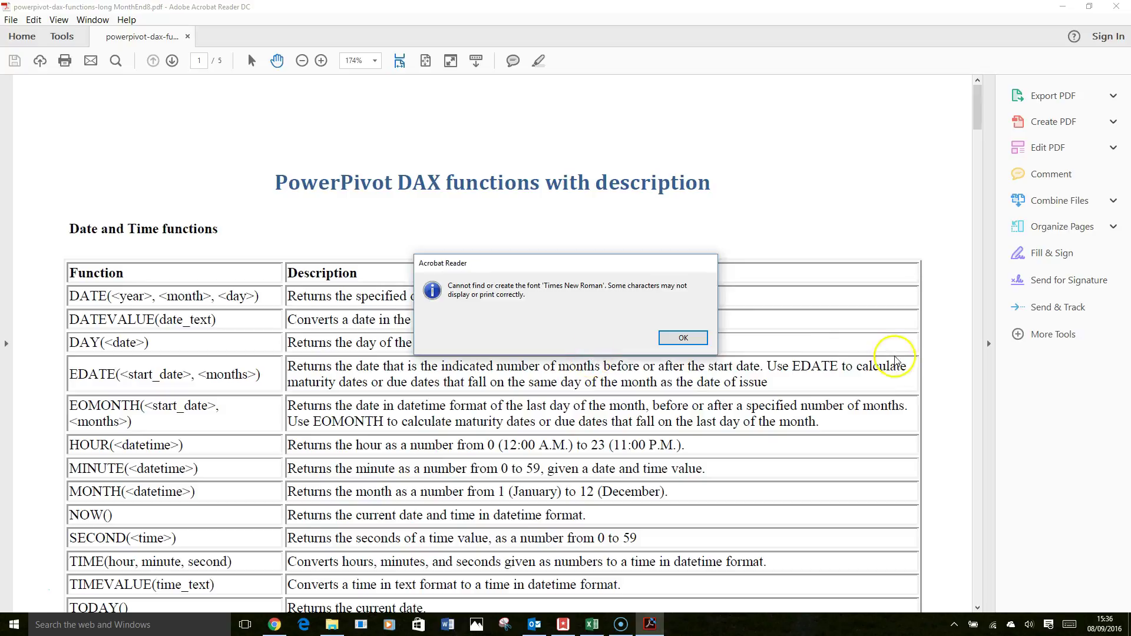
{"action": "left_click", "coordinate": [695, 337]}
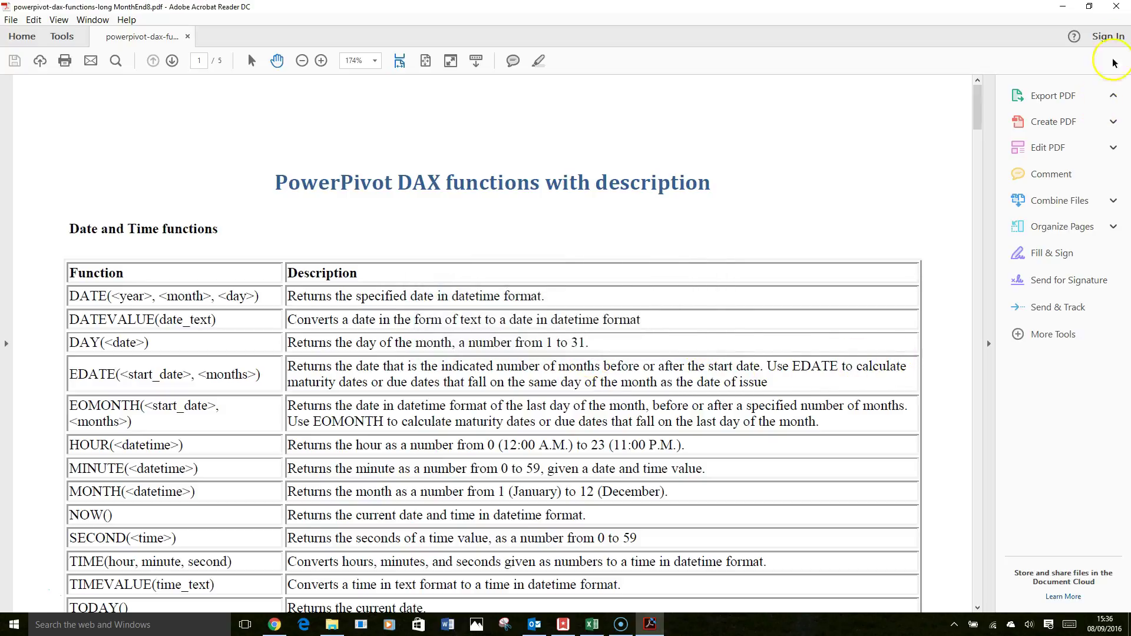
{"action": "left_click", "coordinate": [1116, 6]}
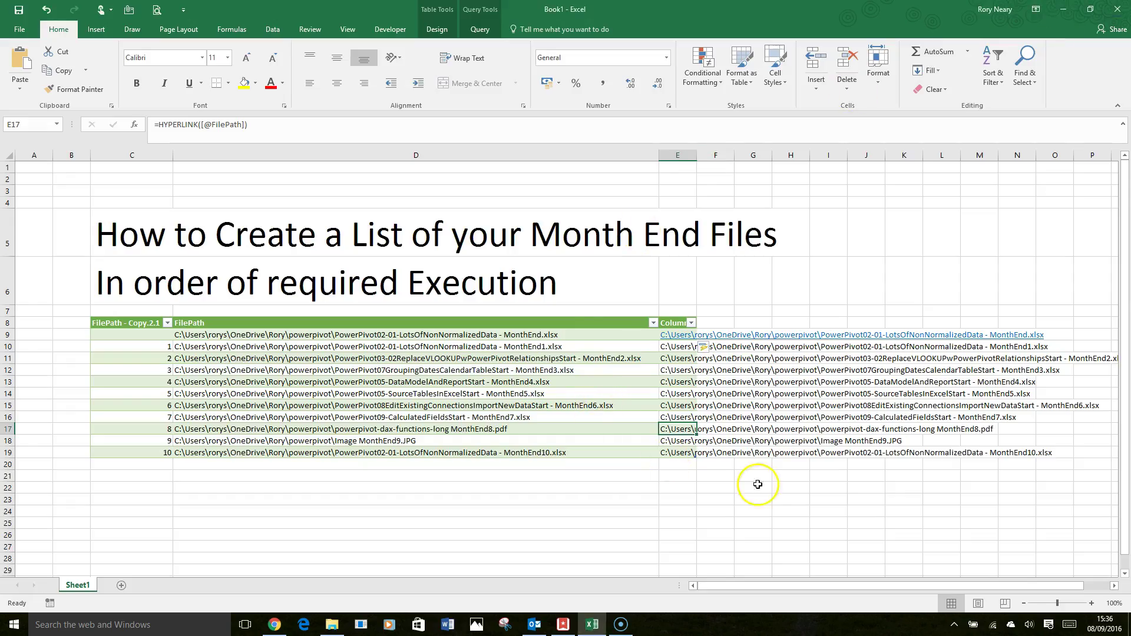
Test the link to Image MonthEnd9.JPG by opening the picture, and close it again
{"action": "left_click", "coordinate": [677, 446]}
{"action": "left_click", "coordinate": [596, 363]}
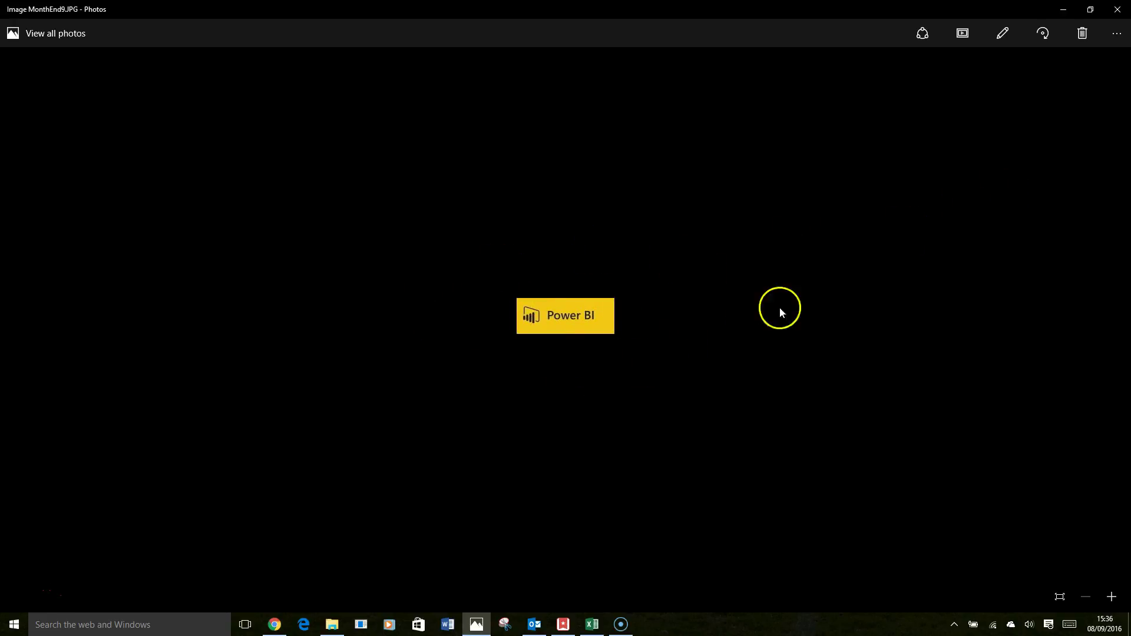
{"action": "left_click", "coordinate": [1117, 10]}
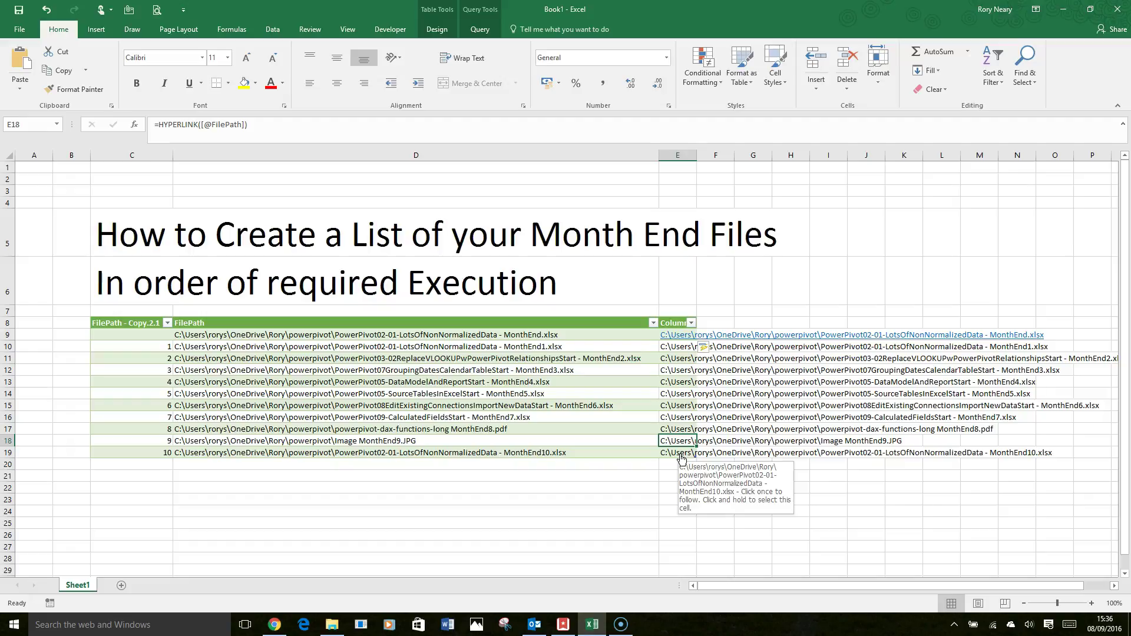
Open PowerPivot05-SourceTablesInExcelStart - MonthEnd5.xlsx from its link, check the workbook, and close it
{"action": "left_click", "coordinate": [682, 398]}
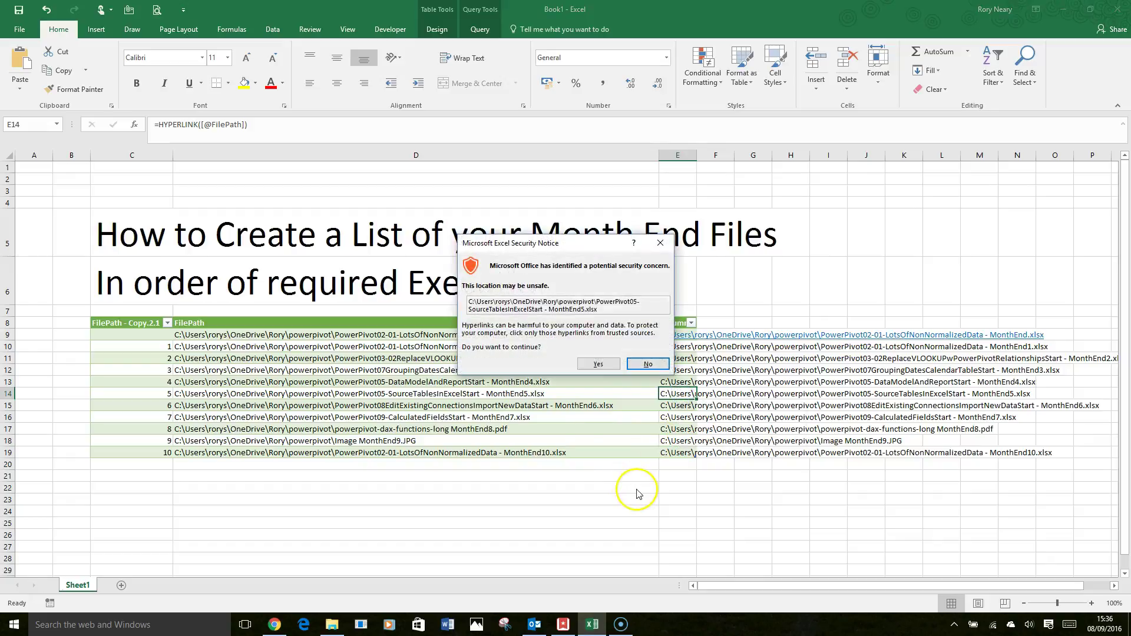
{"action": "left_click", "coordinate": [600, 368]}
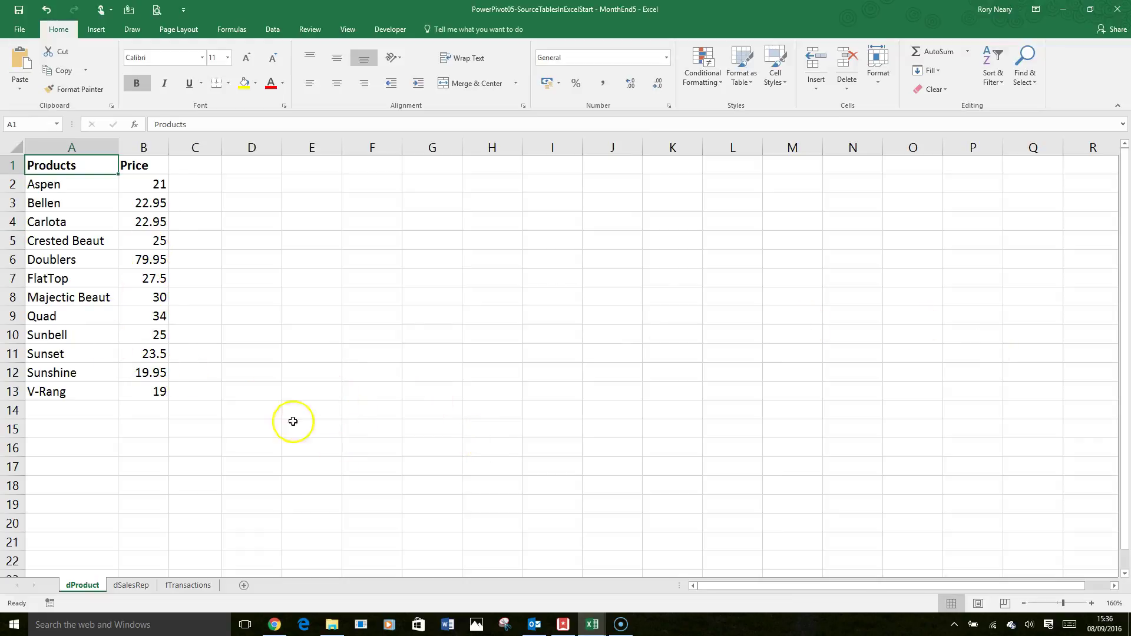
{"action": "left_click", "coordinate": [1124, 8]}
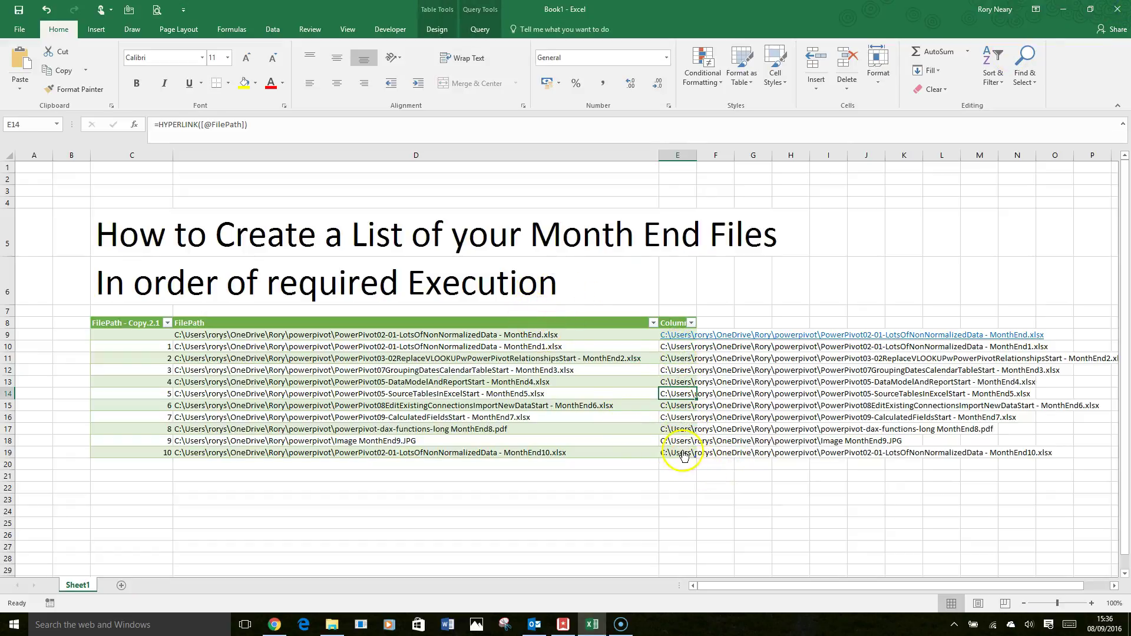
{"action": "left_click", "coordinate": [676, 465]}
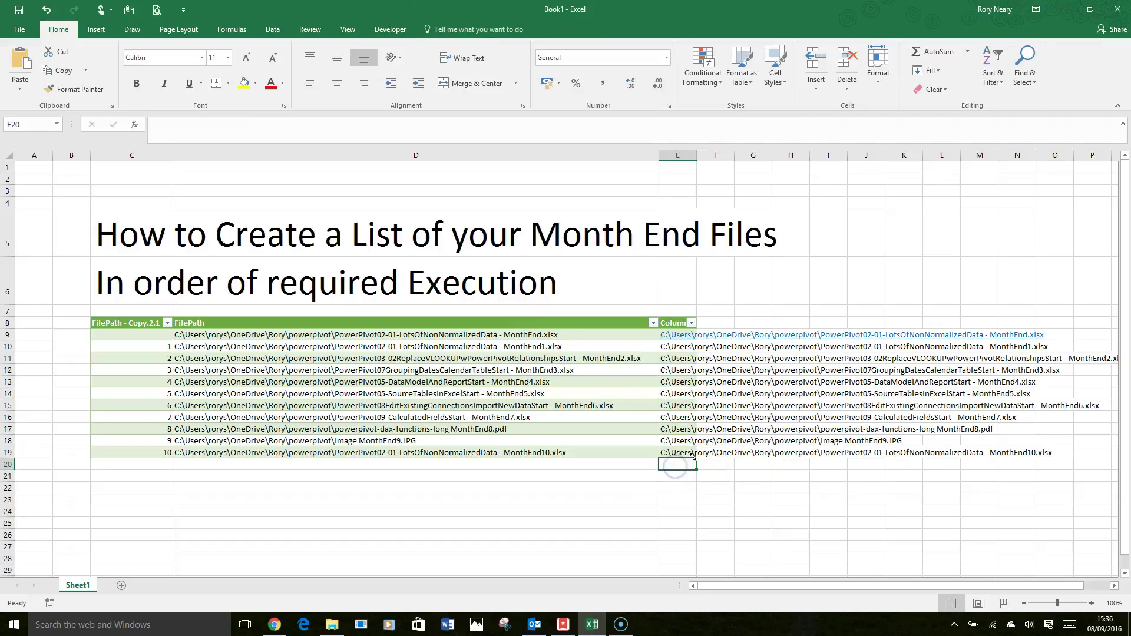
{"action": "key", "text": "Down"}
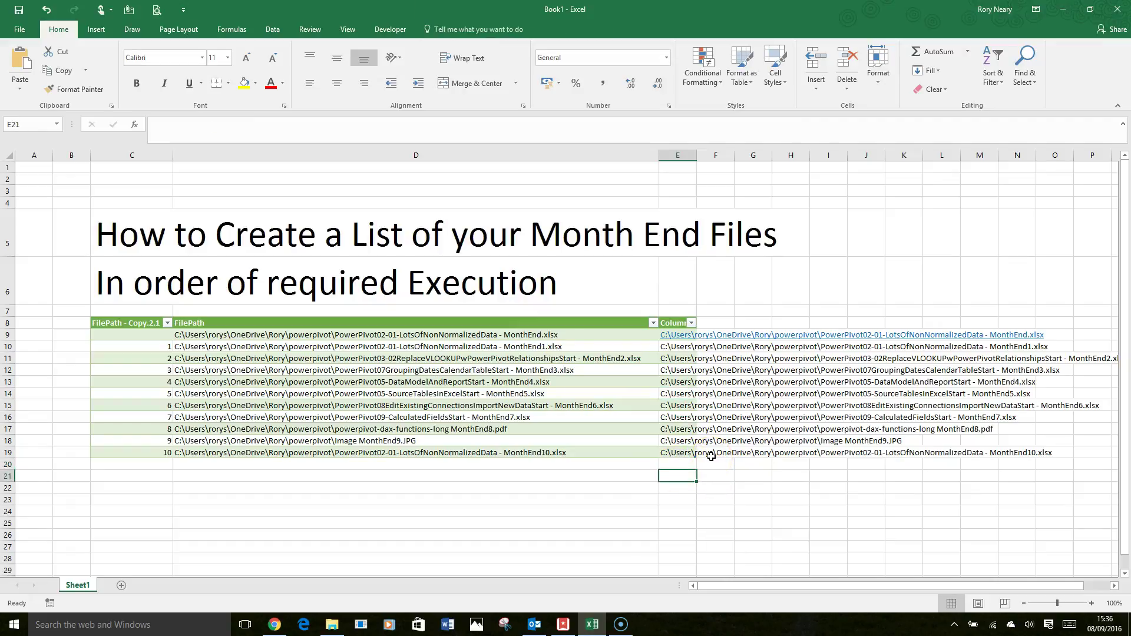
{"action": "left_click", "coordinate": [675, 463]}
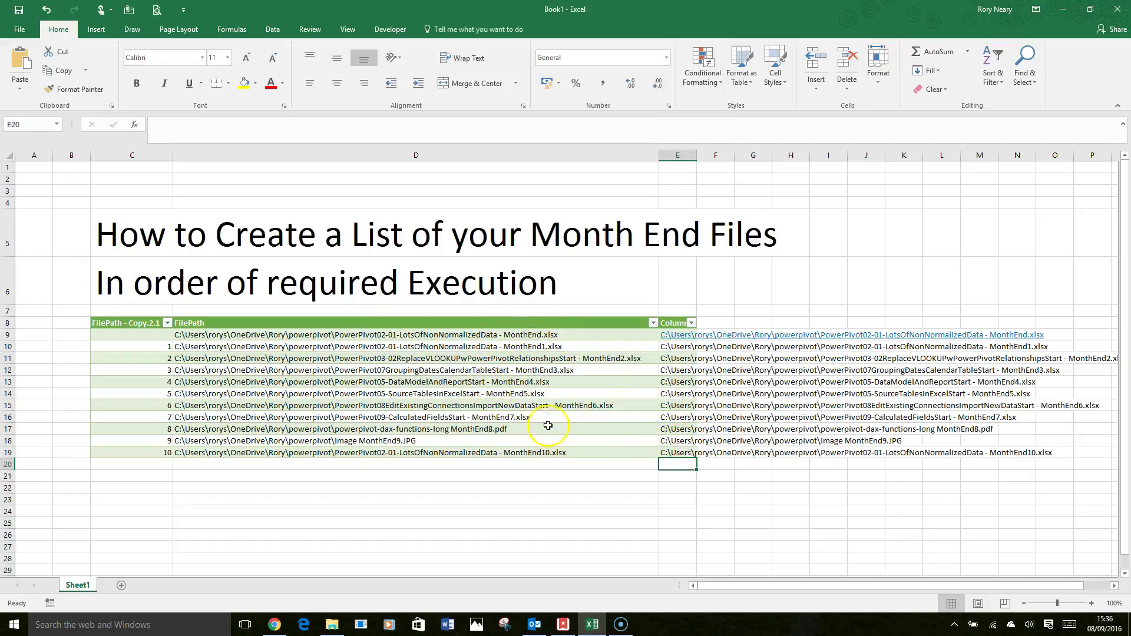
Switch to File Explorer and rename PowerPivot02-01-LotsOfNonNormalizedData - MonthEnd in the powerpivot folder so its name ends in MonthEnd12
{"action": "left_click", "coordinate": [334, 626]}
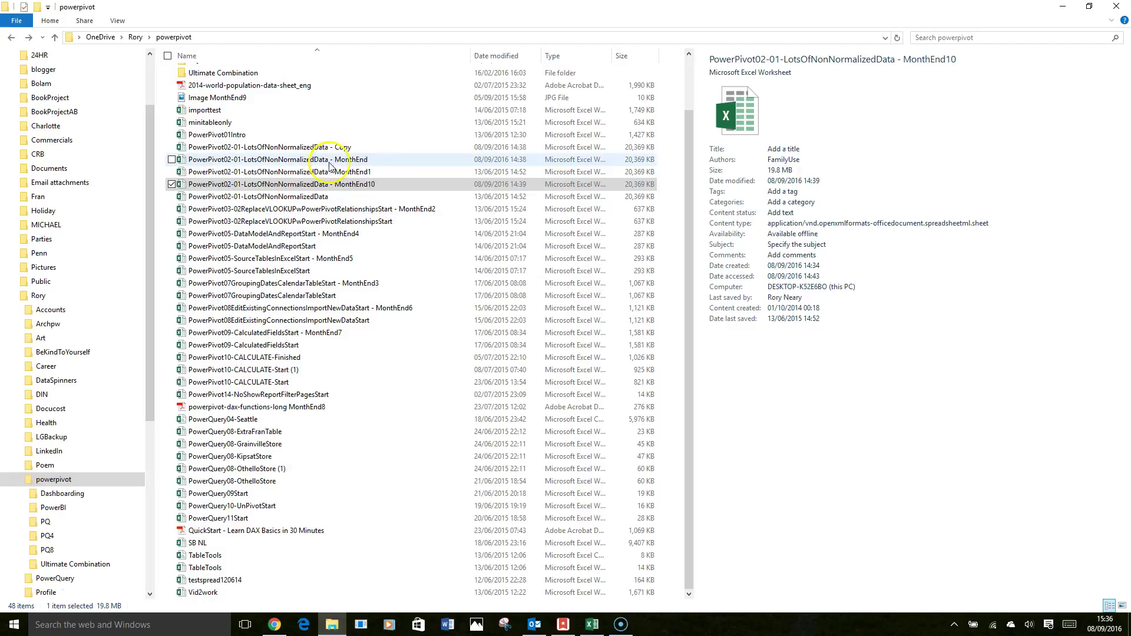
{"action": "left_click", "coordinate": [370, 163]}
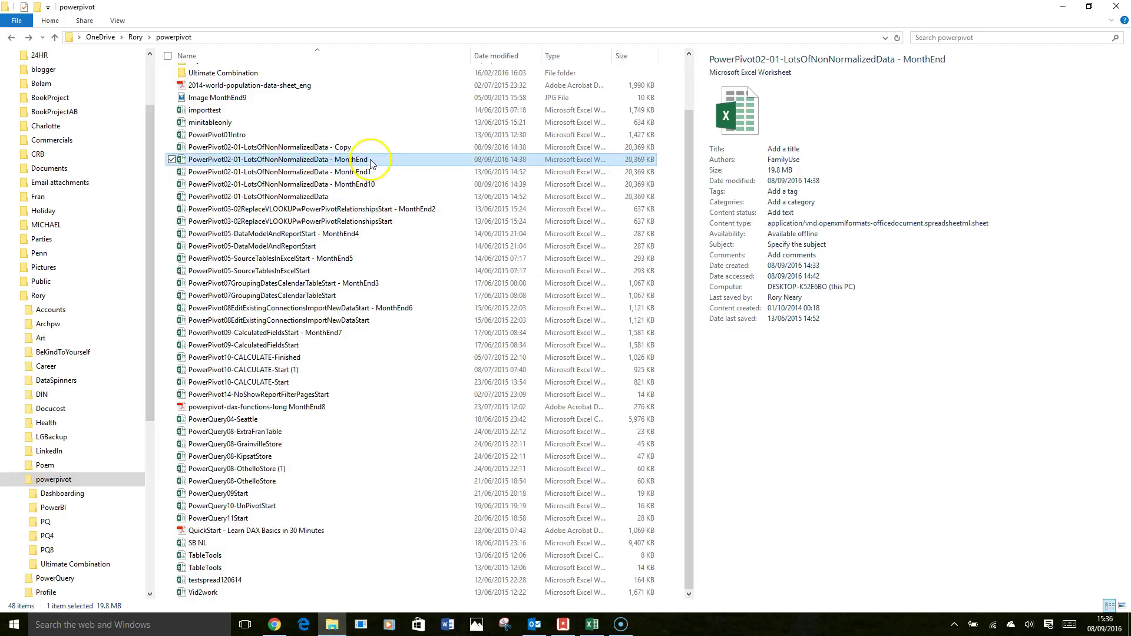
{"action": "left_click", "coordinate": [371, 163]}
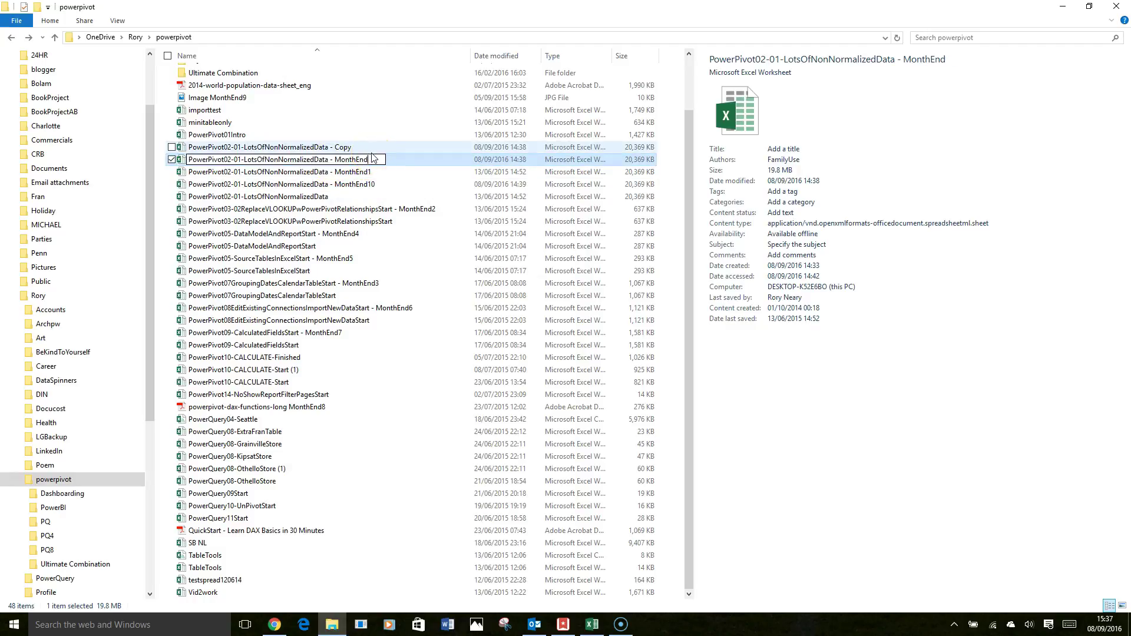
{"action": "type", "text": "1"}
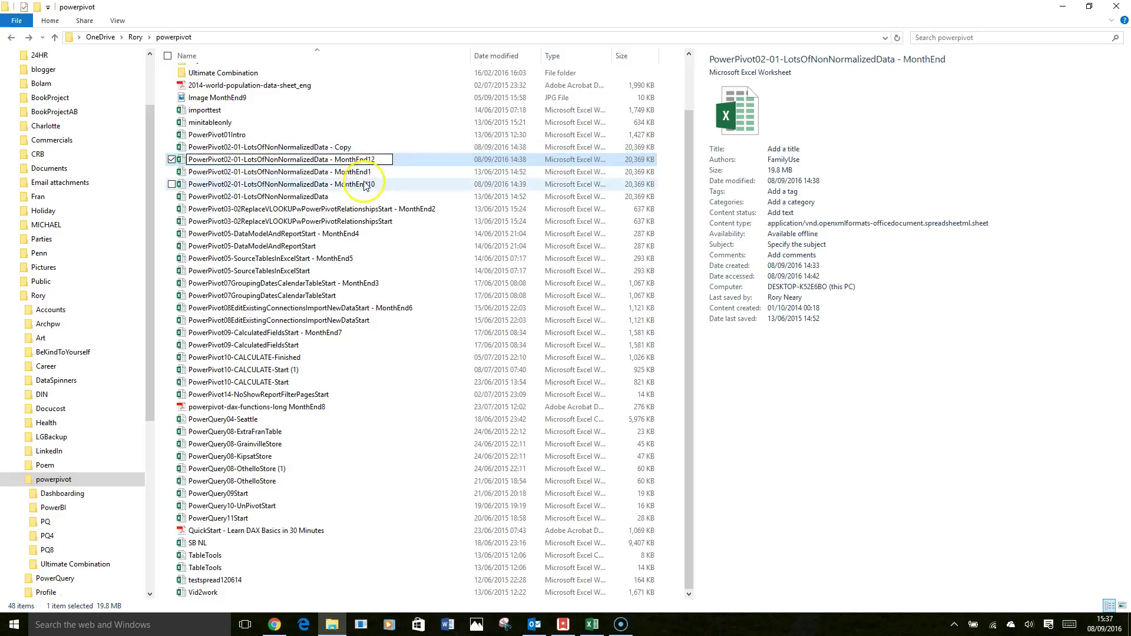
{"action": "type", "text": "2"}
{"action": "left_click", "coordinate": [350, 172]}
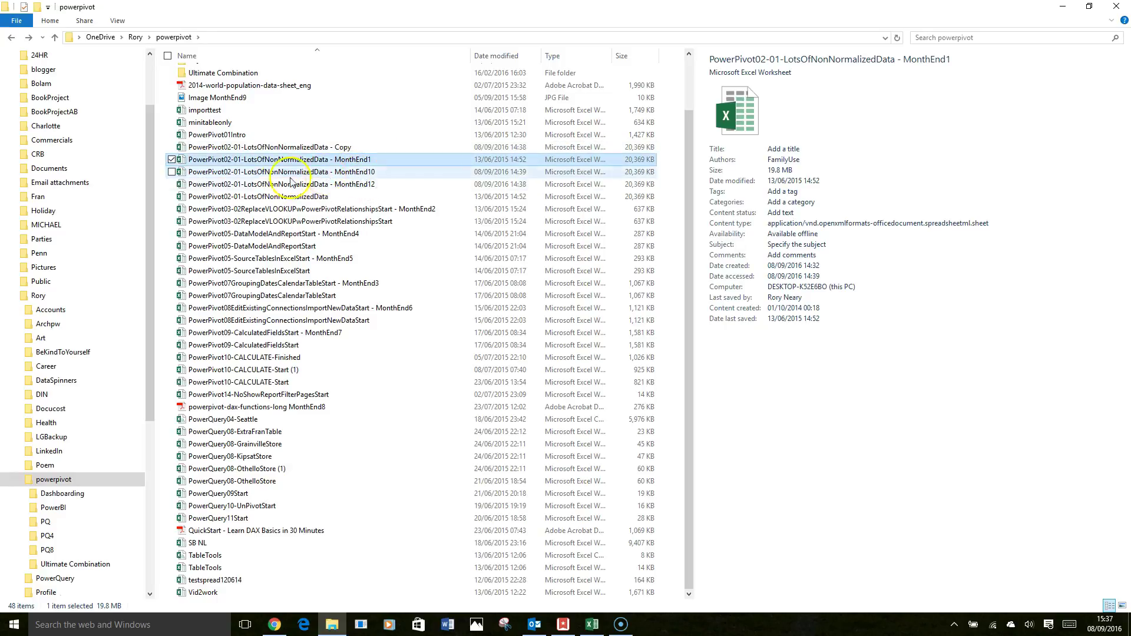
Rename the file PowerPivot02-01-LotsOfNonNormalizedData - MonthEnd10 so its name ends in MonthEnd150
{"action": "left_click", "coordinate": [377, 175]}
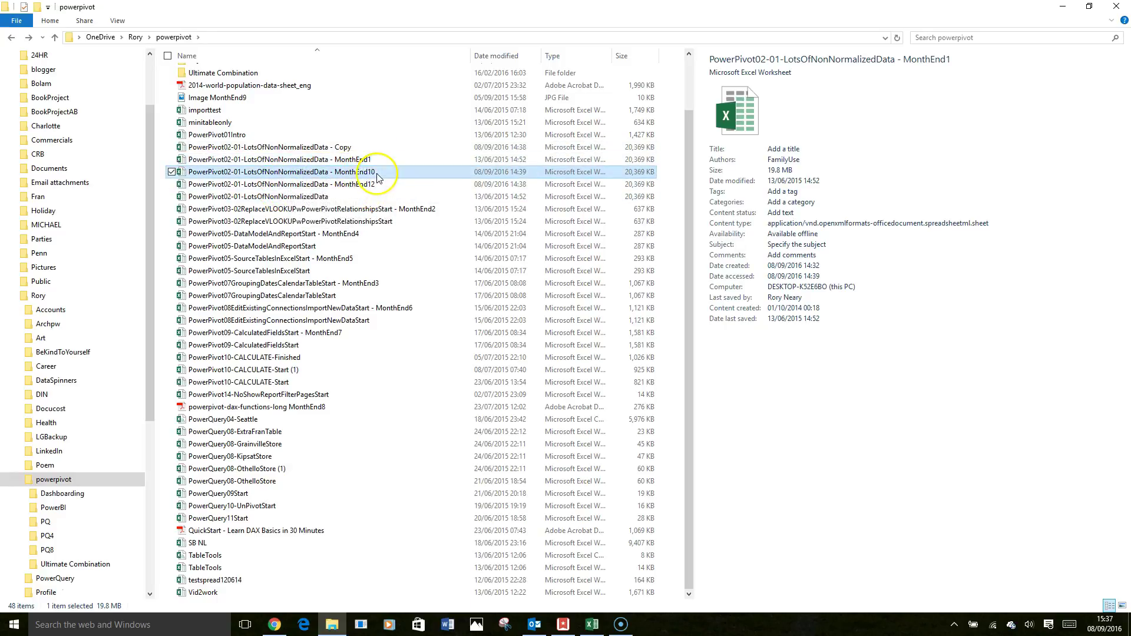
{"action": "left_click", "coordinate": [379, 175]}
{"action": "left_click", "coordinate": [379, 172]}
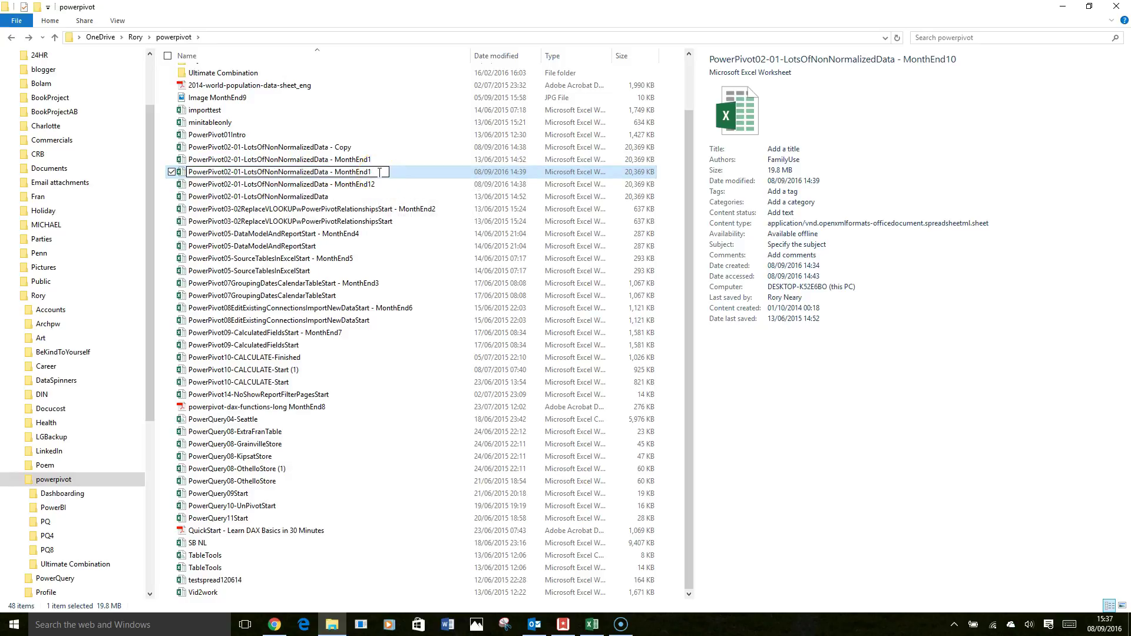
{"action": "key", "text": "Return"}
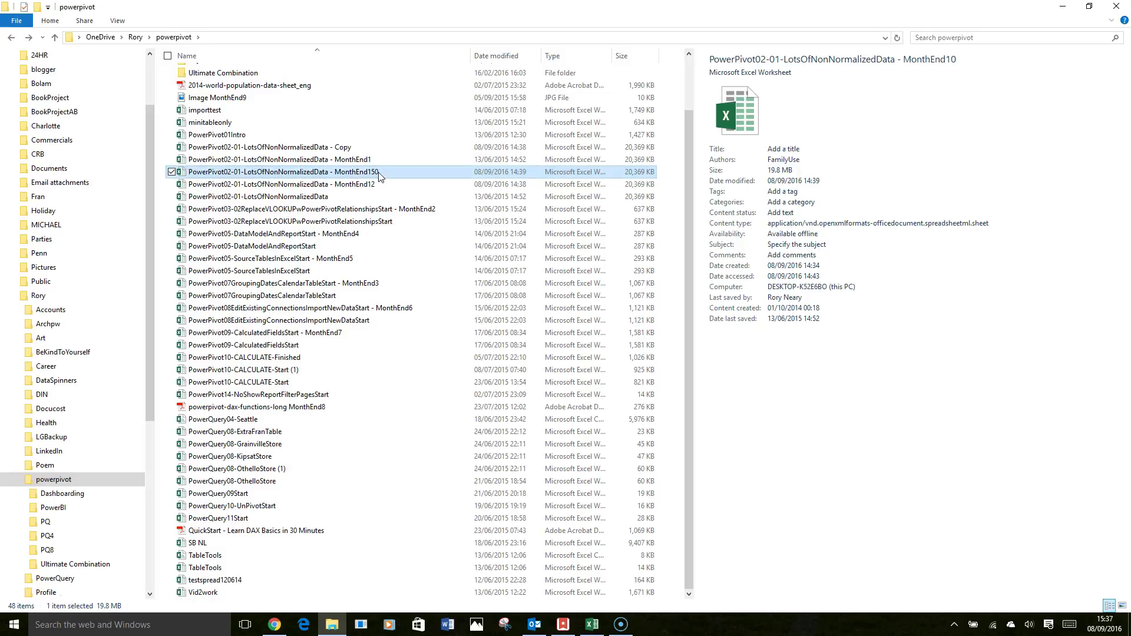
Switch back to Excel, refresh the month end file table, and check its last two rows
{"action": "left_click", "coordinate": [592, 625]}
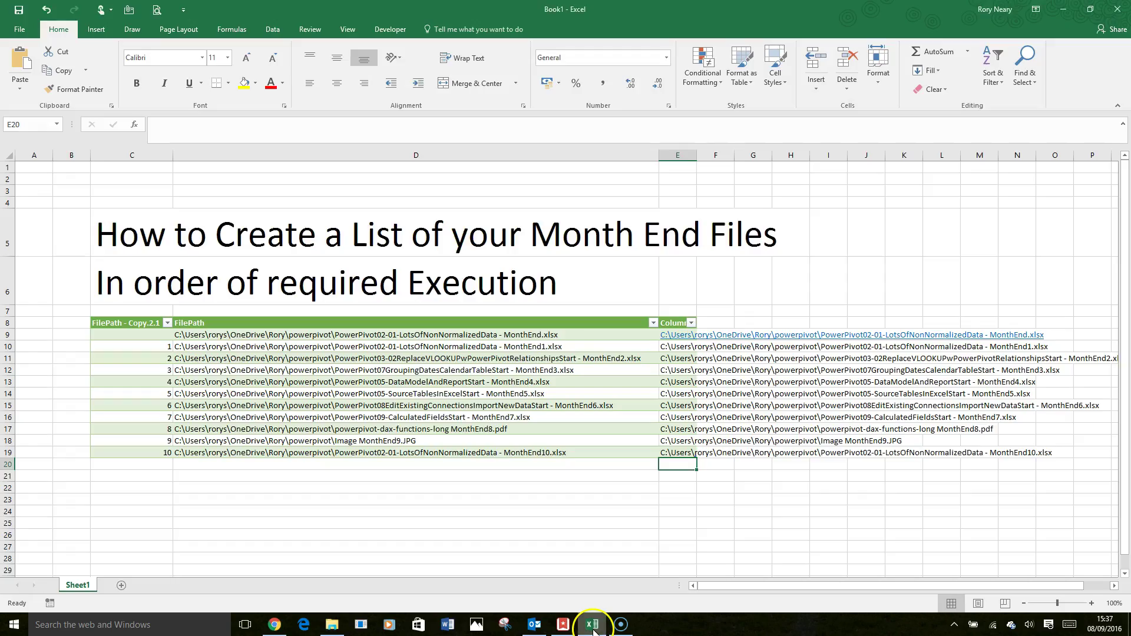
{"action": "left_click", "coordinate": [327, 393]}
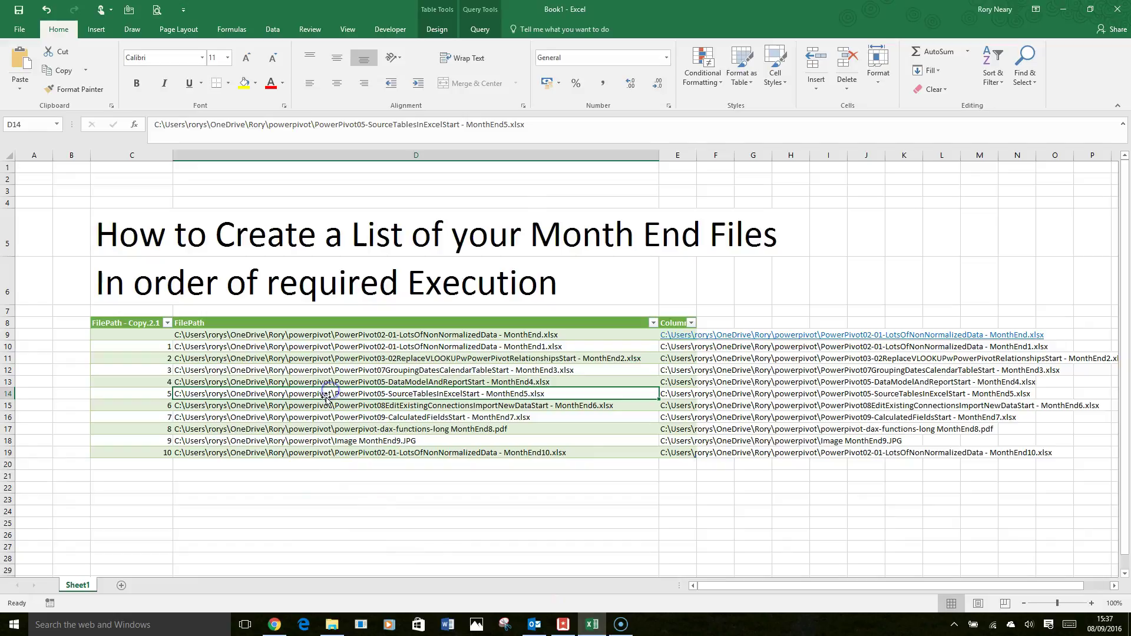
{"action": "left_click", "coordinate": [271, 30]}
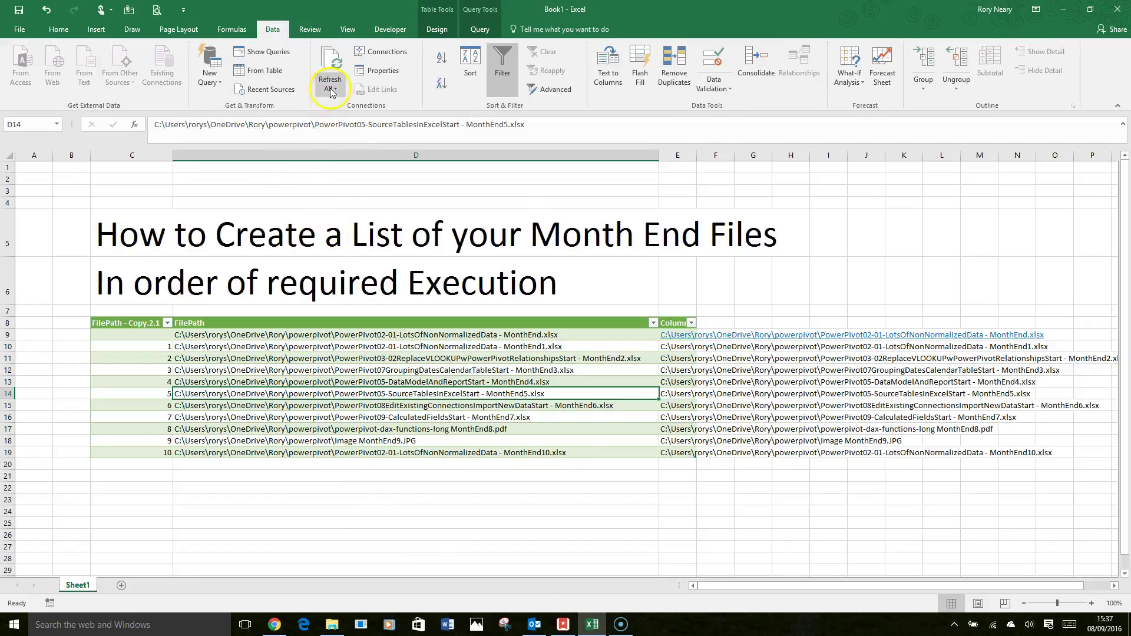
{"action": "left_click", "coordinate": [331, 56]}
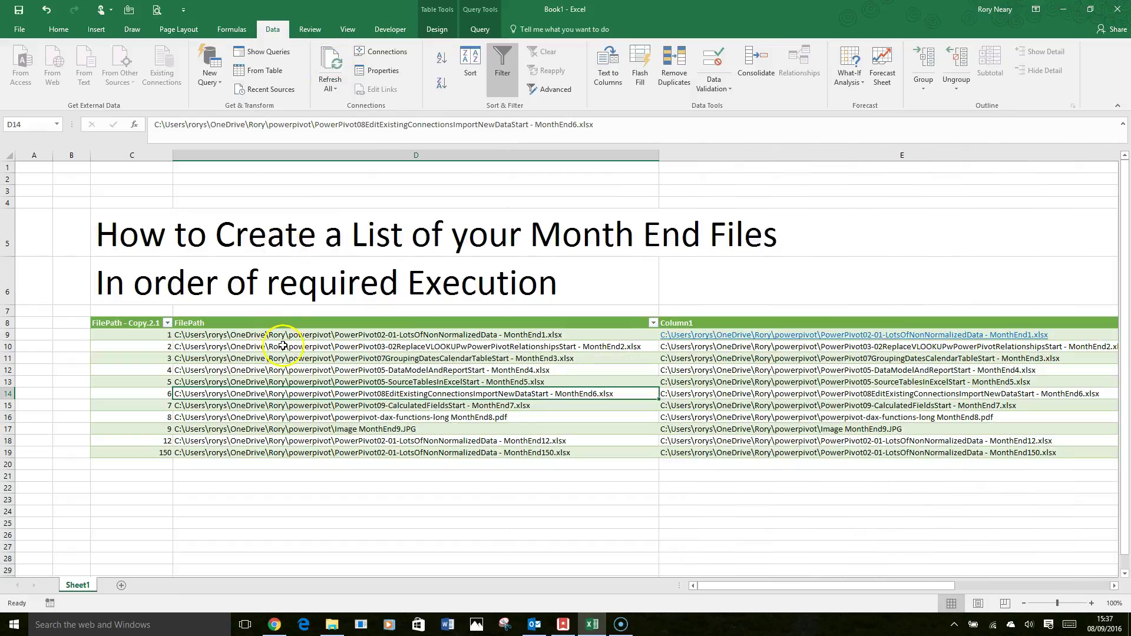
{"action": "left_click", "coordinate": [157, 438]}
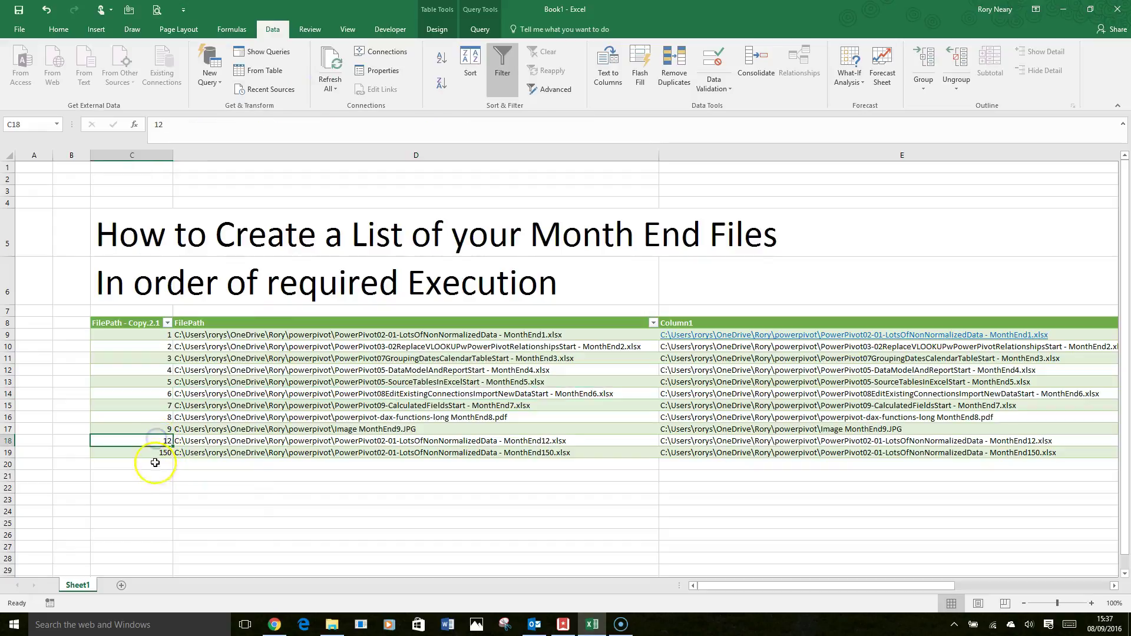
{"action": "left_click", "coordinate": [155, 452]}
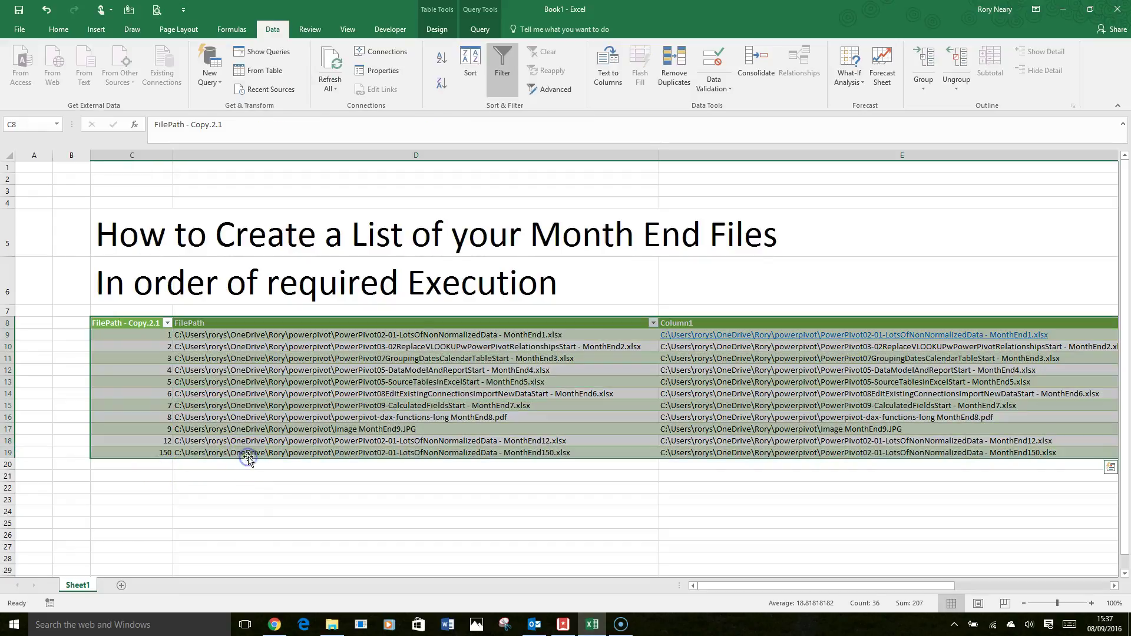
{"action": "left_click", "coordinate": [251, 454]}
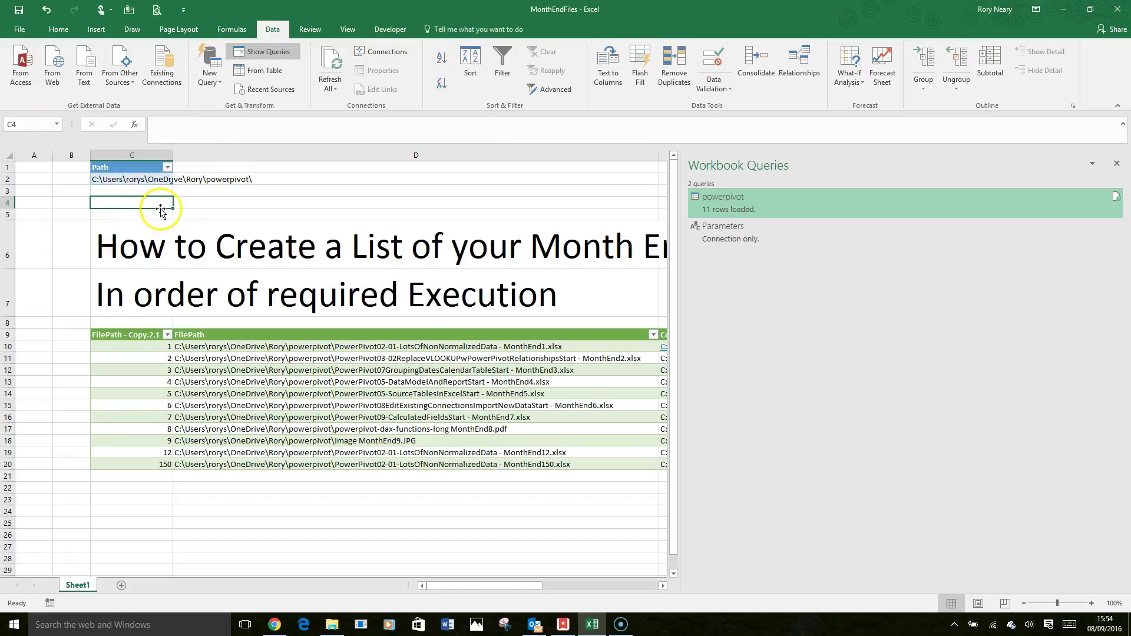
Compare the folder path in the Path table of MonthEndFiles with the file paths listed in the query table
{"action": "left_click", "coordinate": [198, 199]}
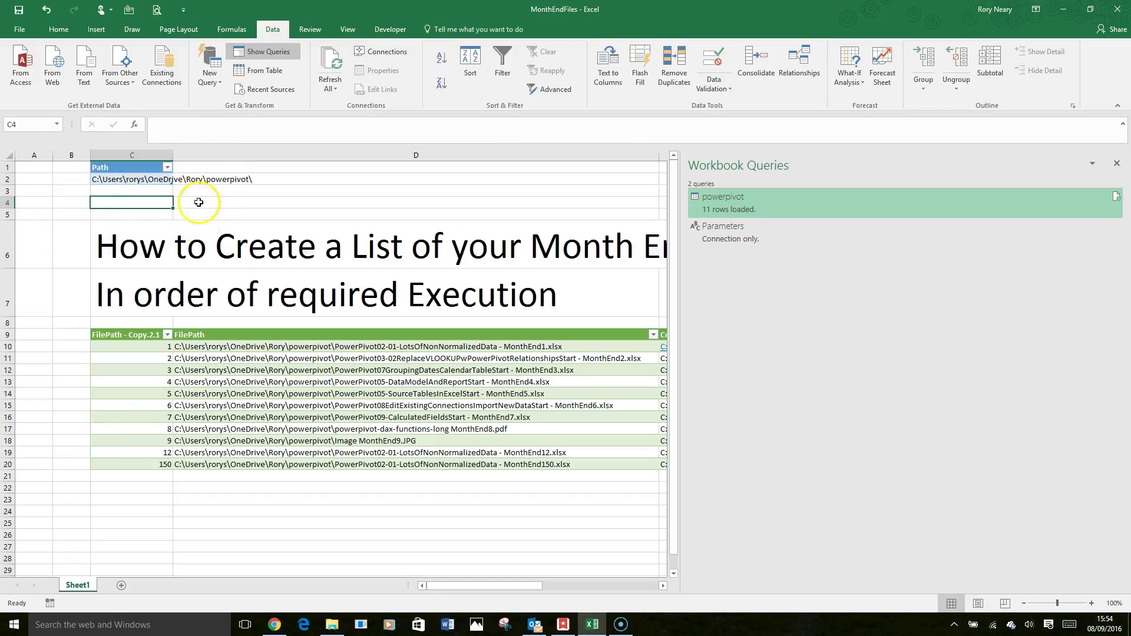
{"action": "left_click", "coordinate": [140, 179]}
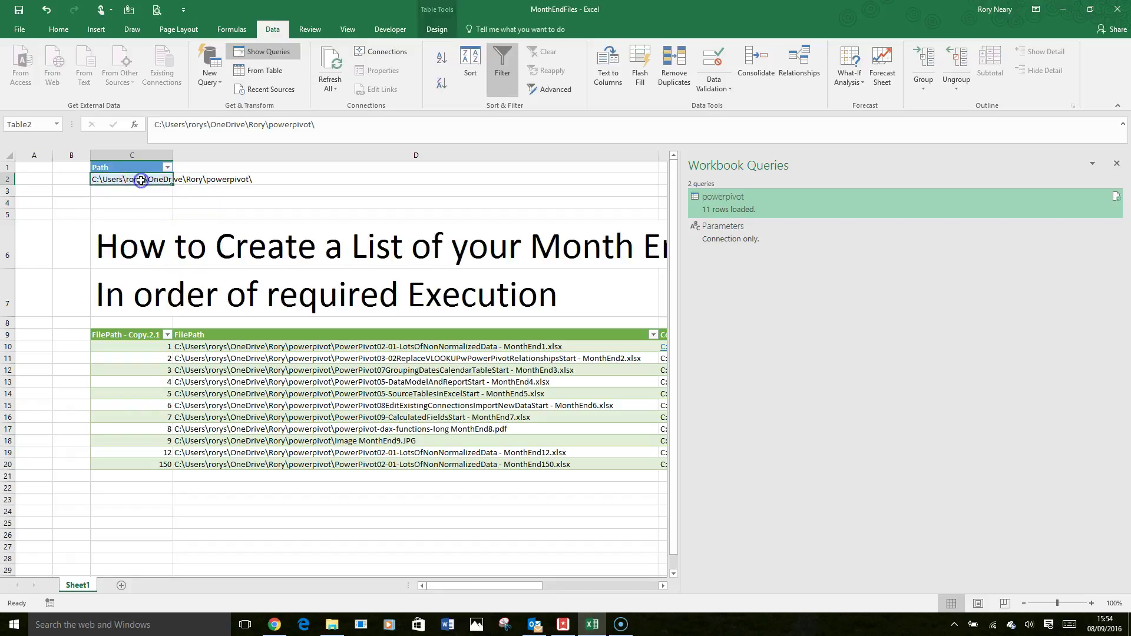
{"action": "left_click", "coordinate": [265, 393]}
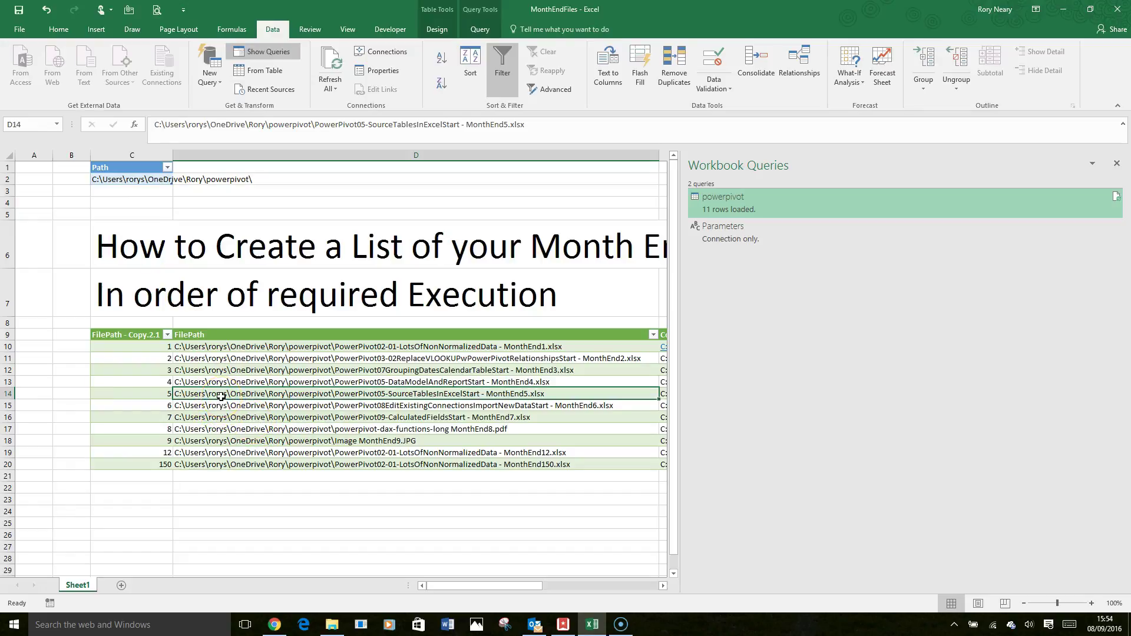
{"action": "left_click", "coordinate": [132, 180]}
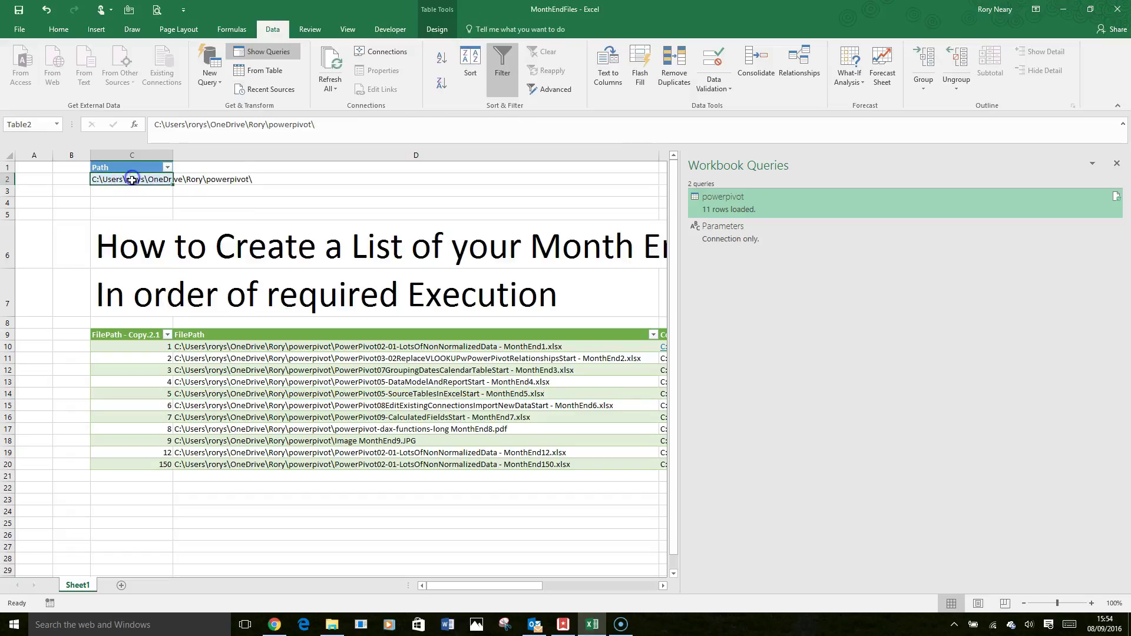
{"action": "left_click", "coordinate": [255, 393]}
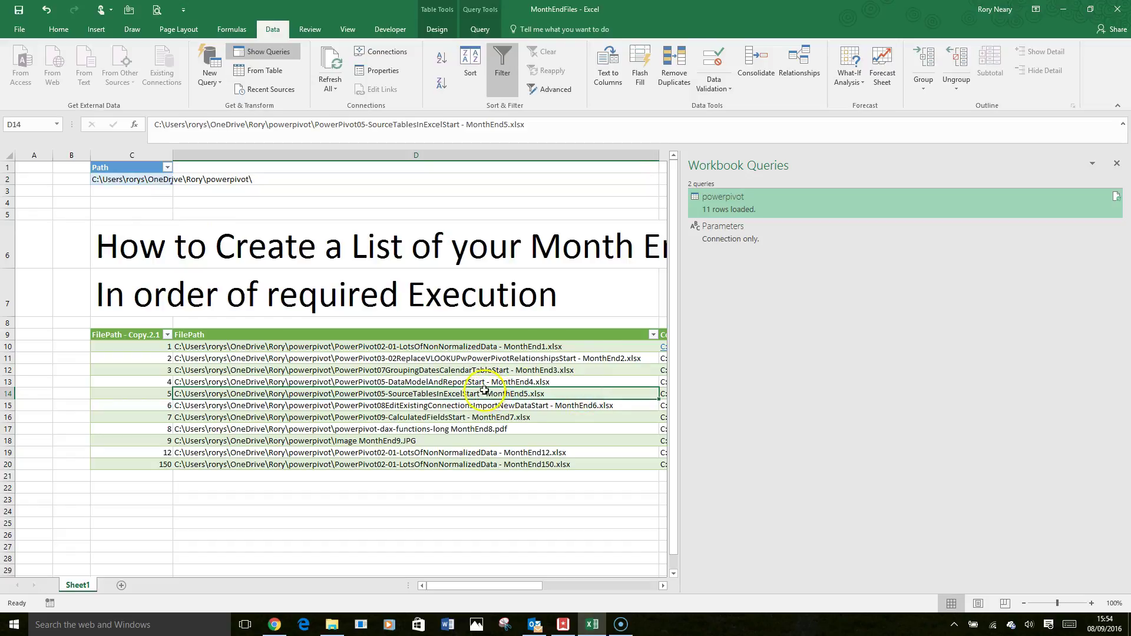
Open the powerpivot query for editing and examine its ParamSource, Navigation and Source steps
{"action": "right_click", "coordinate": [721, 211]}
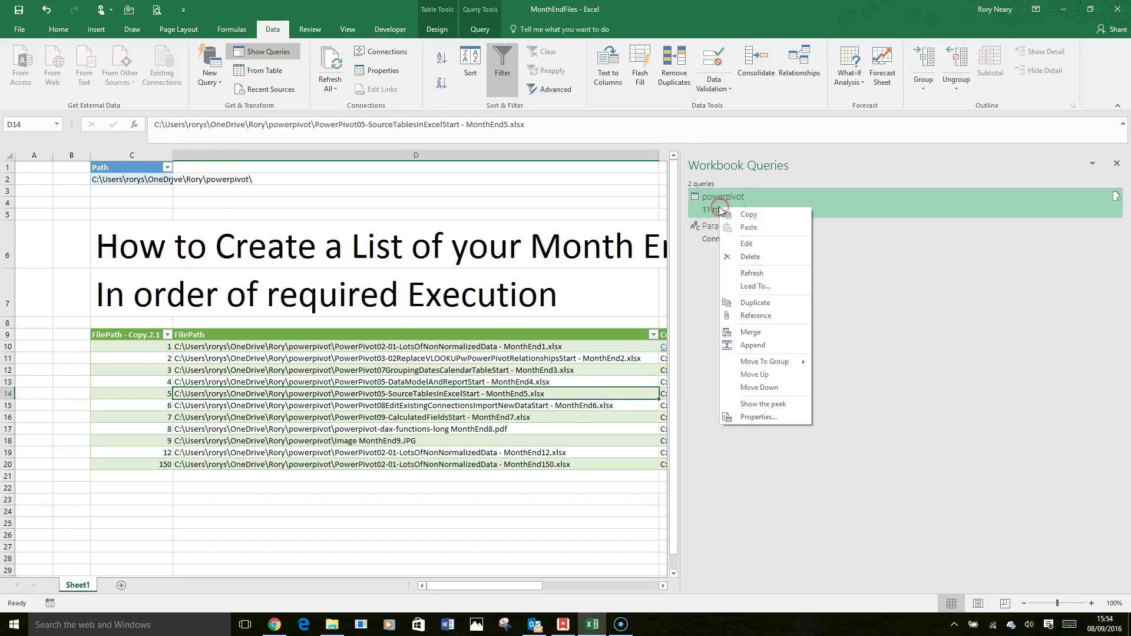
{"action": "left_click", "coordinate": [744, 244]}
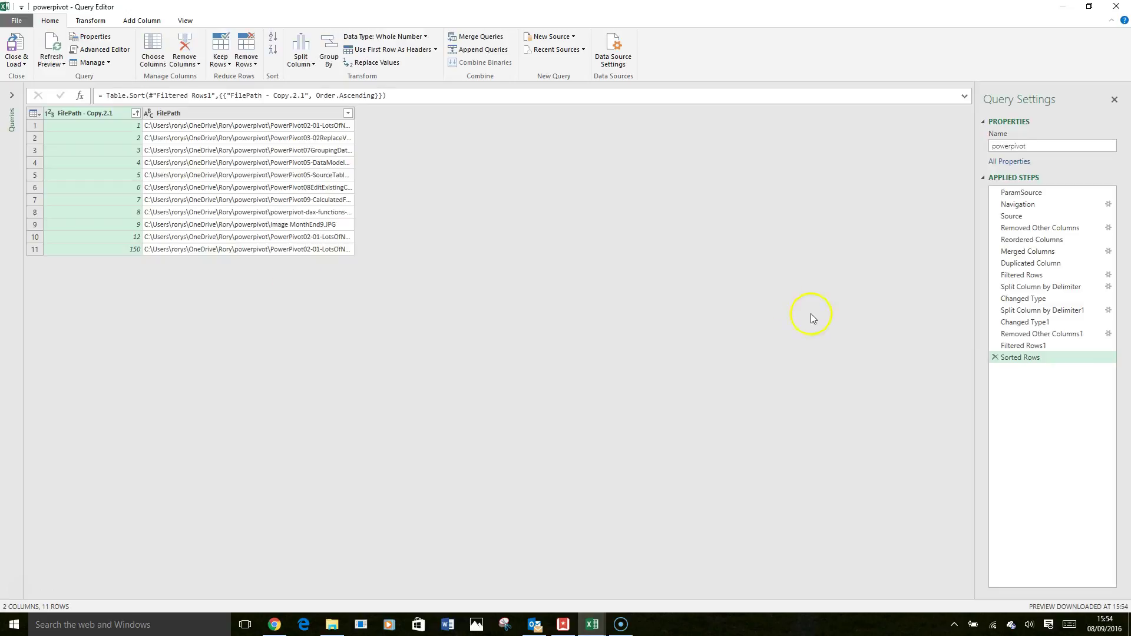
{"action": "left_click", "coordinate": [1007, 193]}
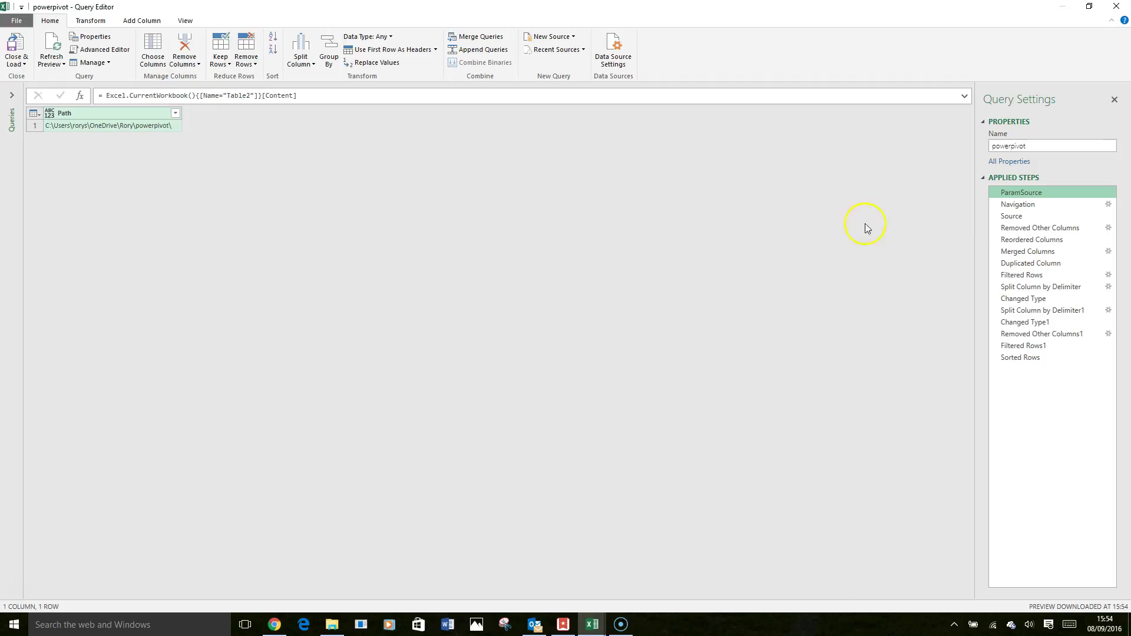
{"action": "left_click", "coordinate": [1037, 204]}
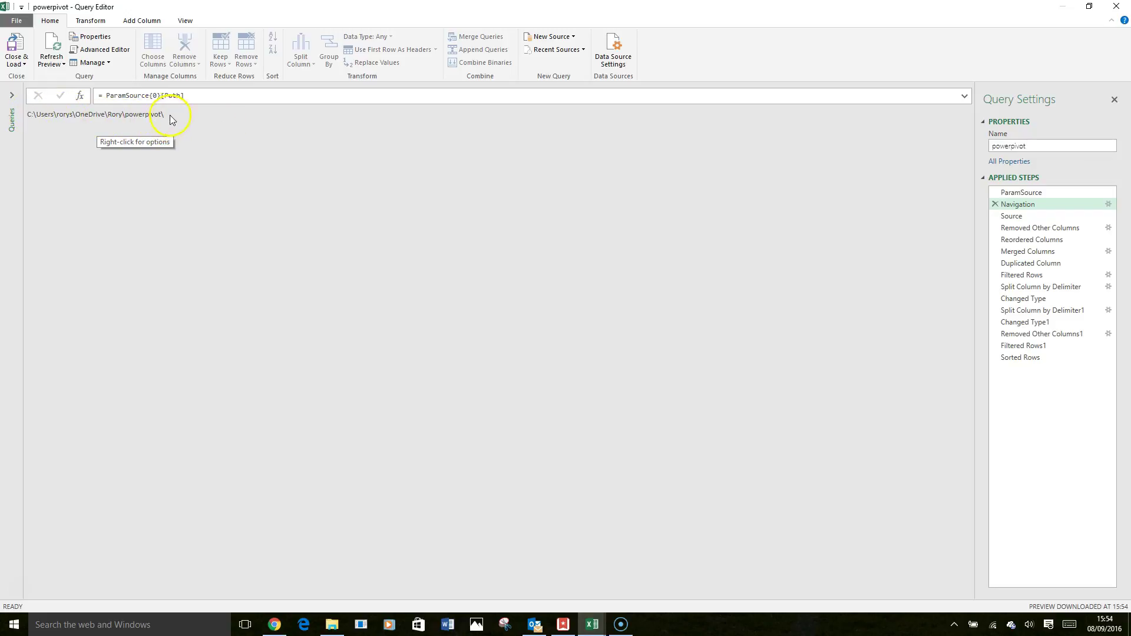
{"action": "mouse_move", "coordinate": [1003, 220]}
{"action": "left_click_drag", "start_coordinate": [1005, 246], "coordinate": [568, 190]}
{"action": "right_click", "coordinate": [1006, 216]}
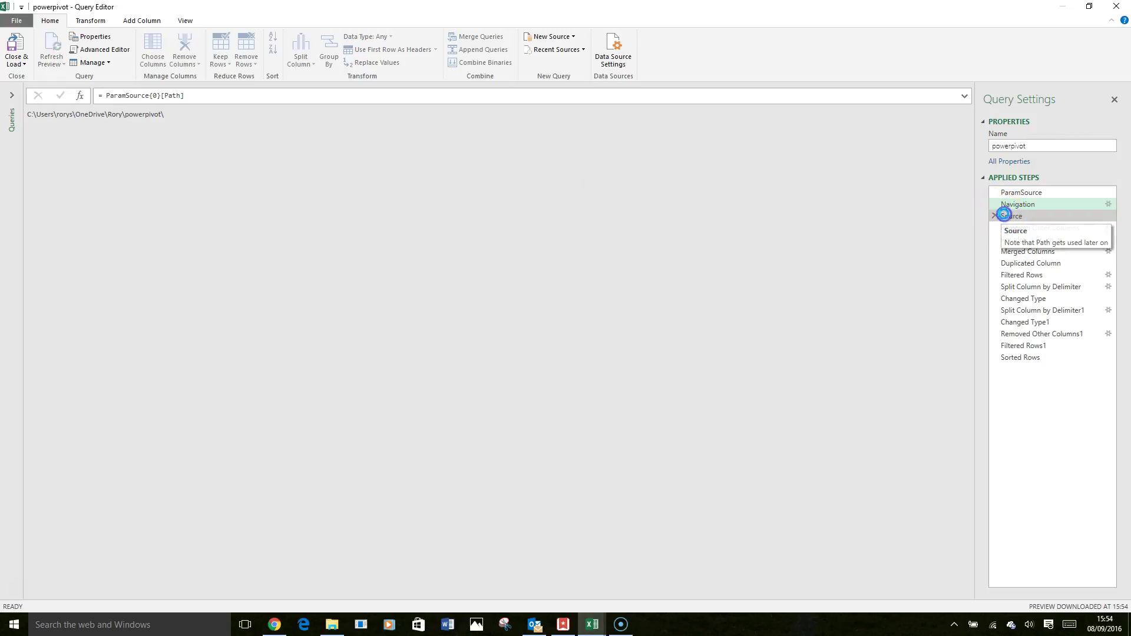
{"action": "left_click", "coordinate": [245, 152]}
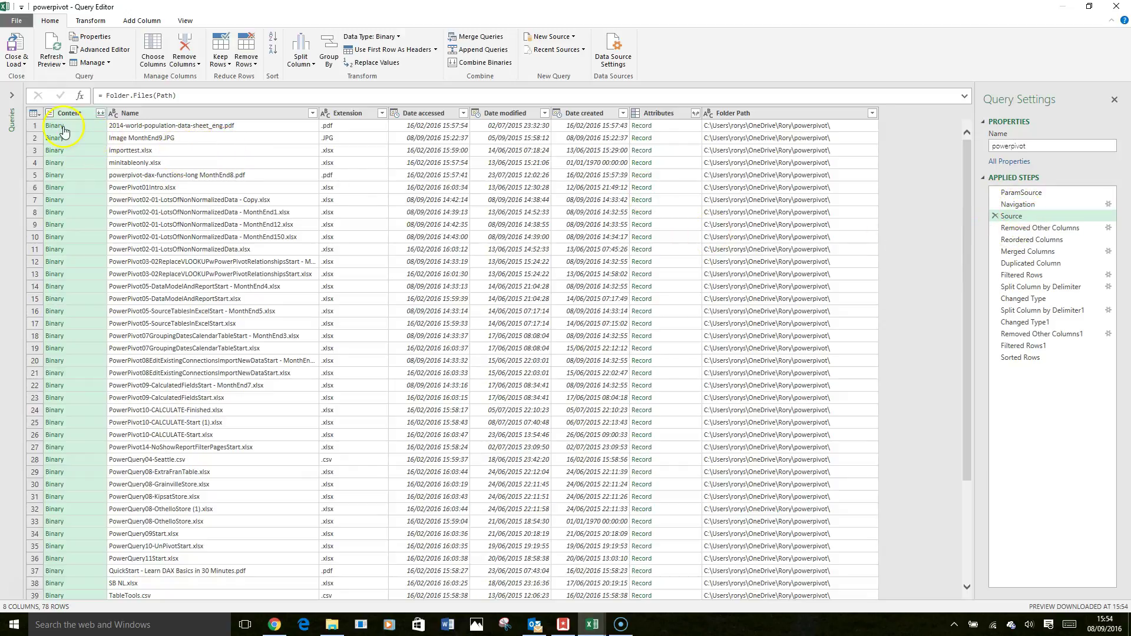
Review how the query's M code defines Path and uses it in Folder.Files, and close the editors without changes
{"action": "left_click", "coordinate": [104, 51]}
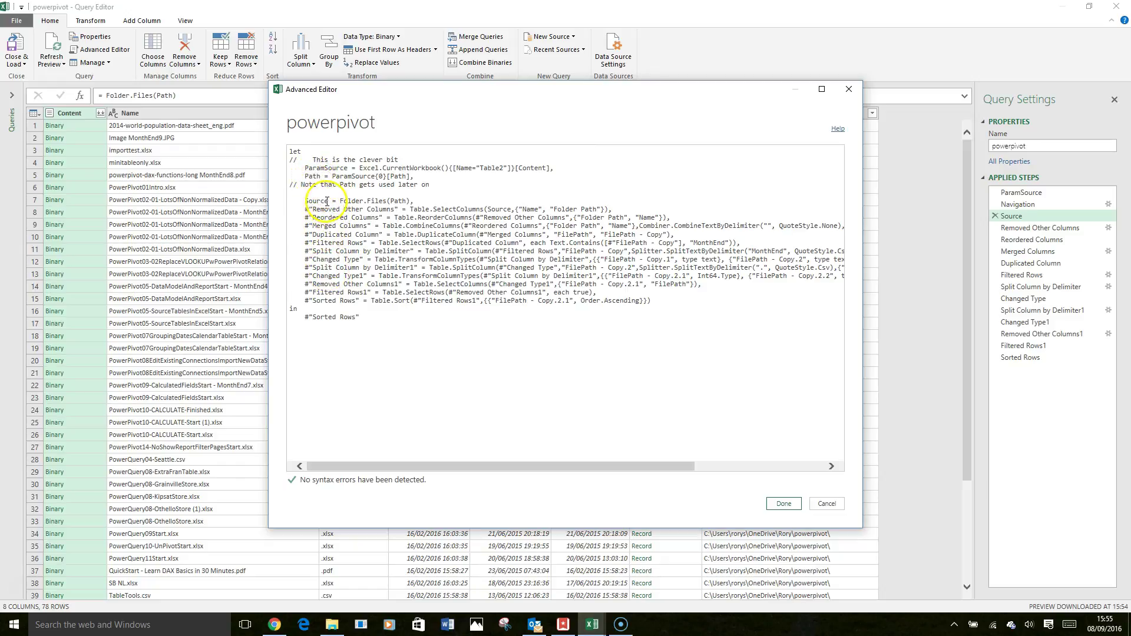
{"action": "left_click_drag", "start_coordinate": [303, 168], "coordinate": [413, 177]}
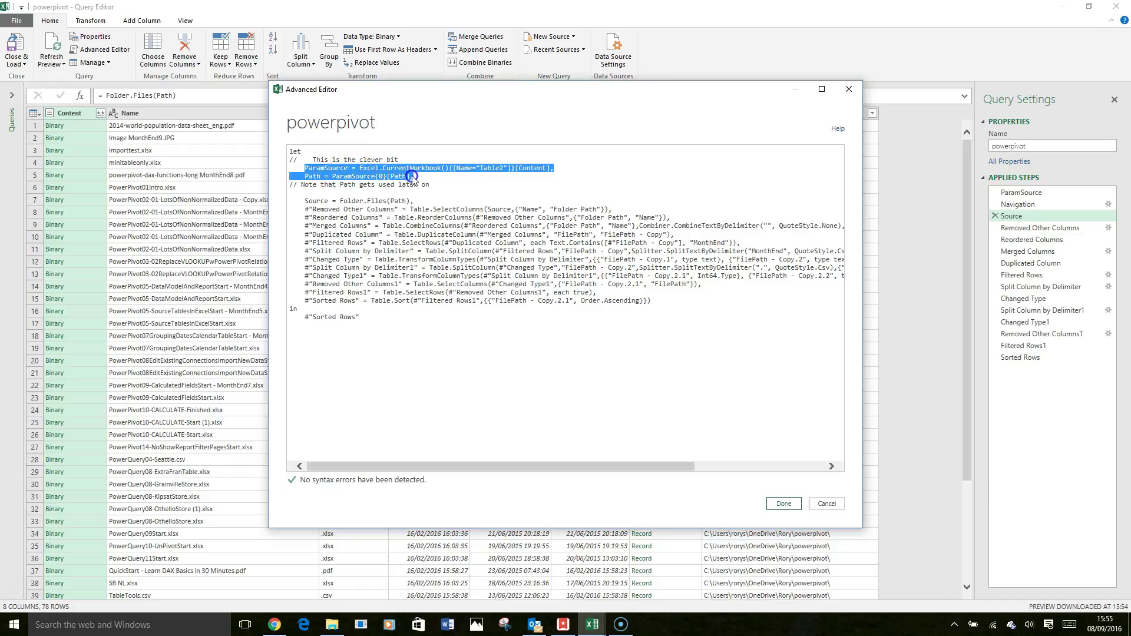
{"action": "left_click", "coordinate": [312, 176]}
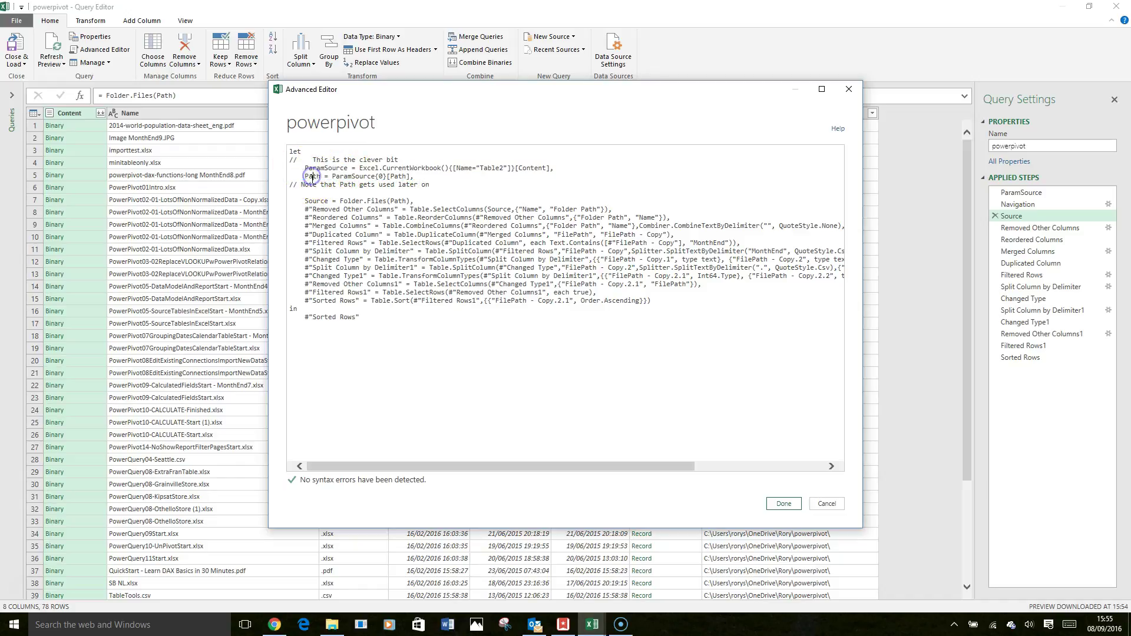
{"action": "double_click", "coordinate": [312, 176]}
{"action": "left_click_drag", "start_coordinate": [316, 177], "coordinate": [390, 201]}
{"action": "double_click", "coordinate": [400, 201]}
{"action": "left_click", "coordinate": [827, 503]}
{"action": "left_click", "coordinate": [1120, 7]}
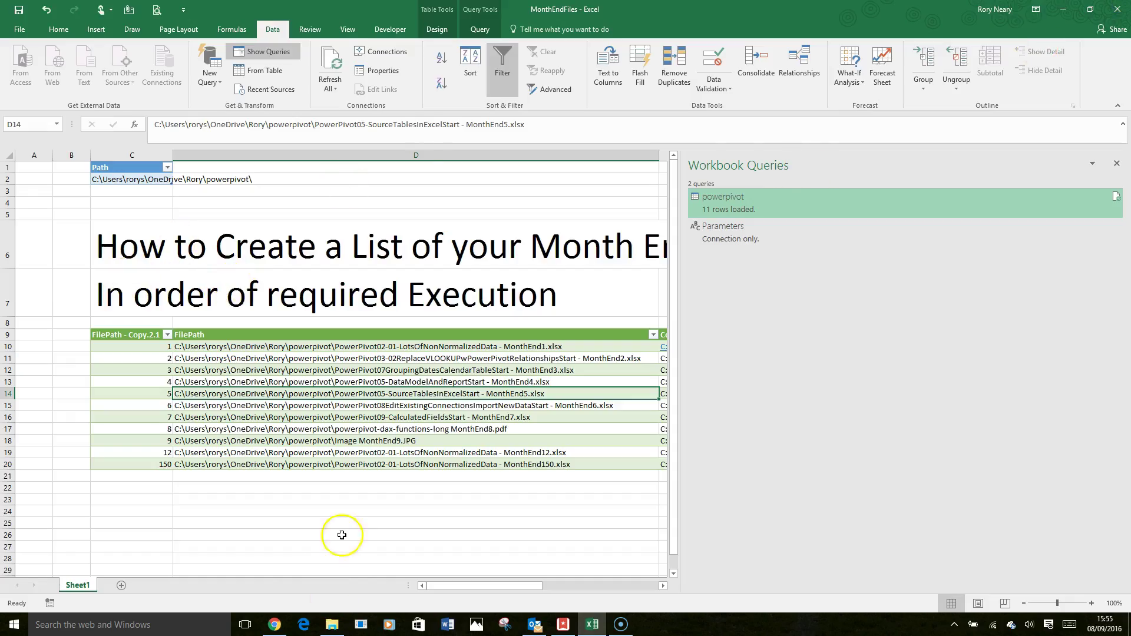
Switch to File Explorer and copy the full path of the DataSpinners folder
{"action": "left_click", "coordinate": [332, 626]}
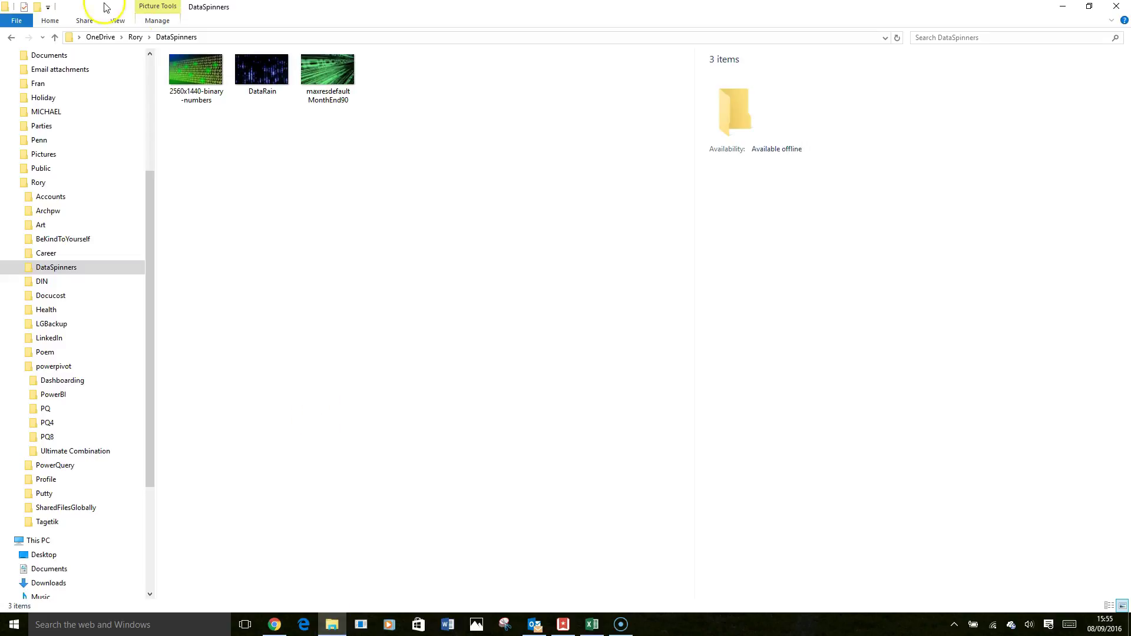
{"action": "left_click", "coordinate": [203, 38]}
{"action": "key", "text": "ctrl+c"}
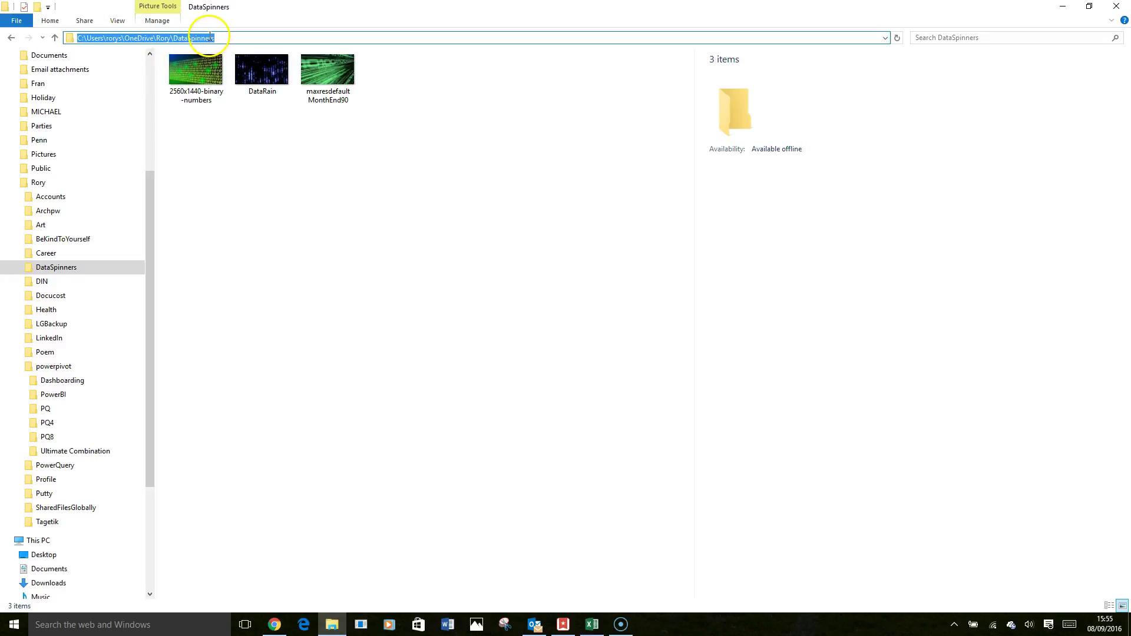
Switch to the MonthEndFiles workbook in Excel and replace the folder path in the Path table with the copied DataSpinners path
{"action": "left_click", "coordinate": [323, 622]}
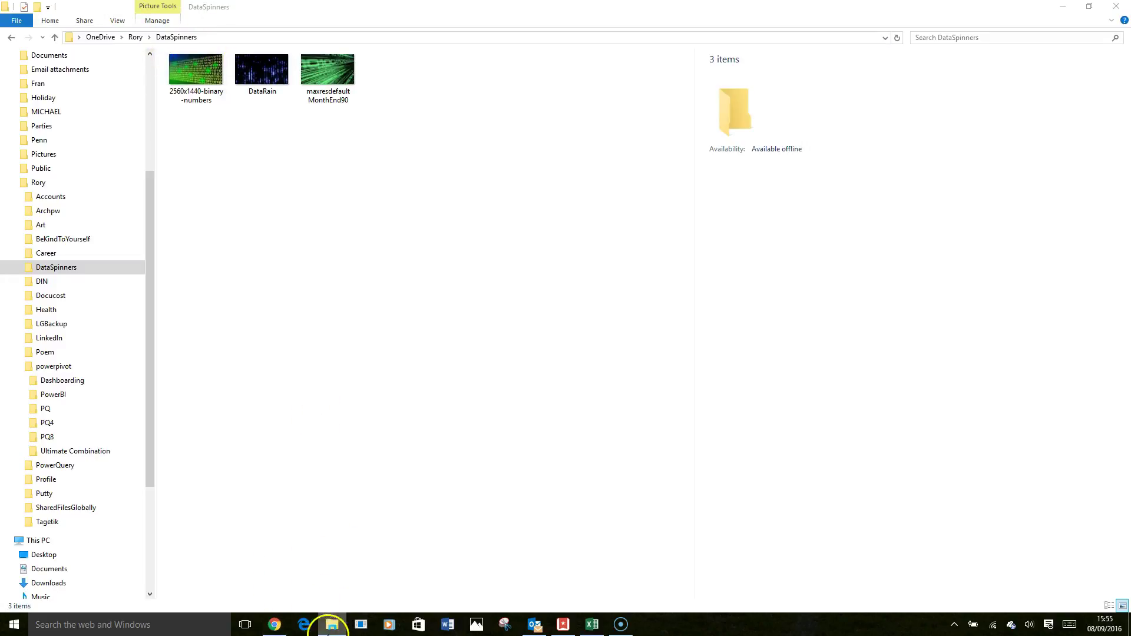
{"action": "left_click", "coordinate": [591, 624]}
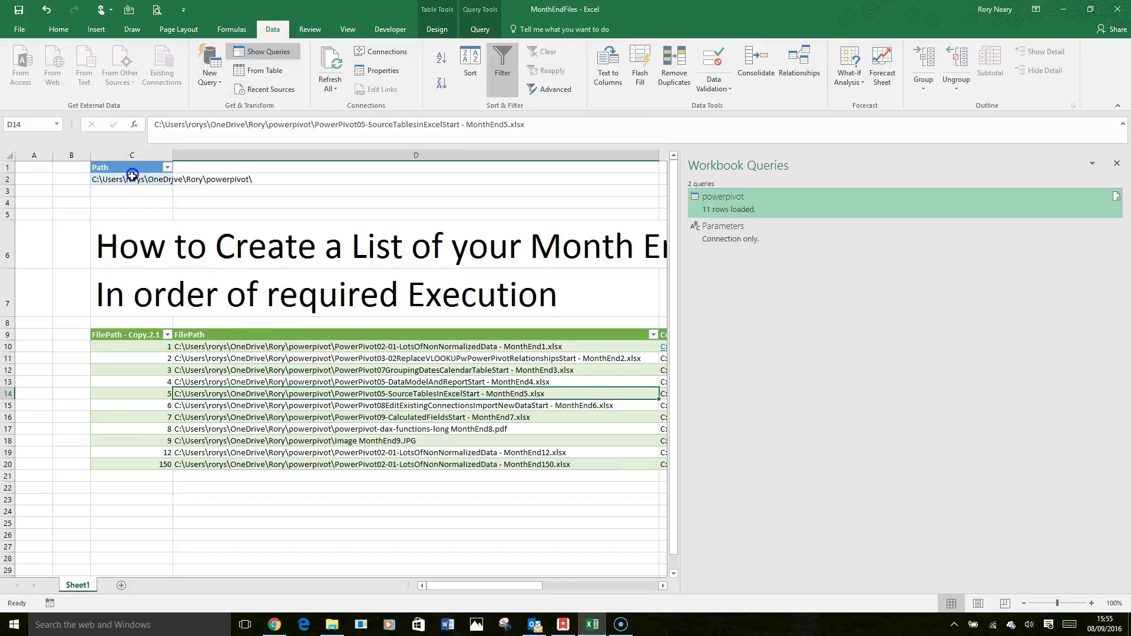
{"action": "left_click", "coordinate": [126, 179]}
{"action": "right_click", "coordinate": [127, 180]}
{"action": "left_click", "coordinate": [149, 231]}
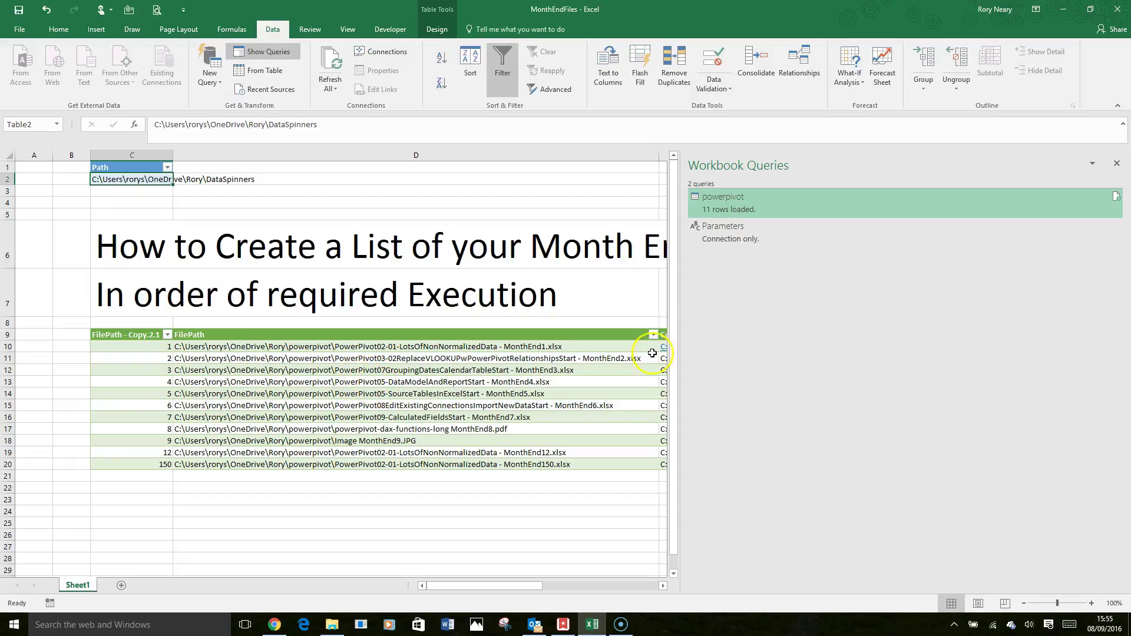
Refresh the powerpivot query table so it lists the month end files from the DataSpinners folder
{"action": "left_click", "coordinate": [341, 405]}
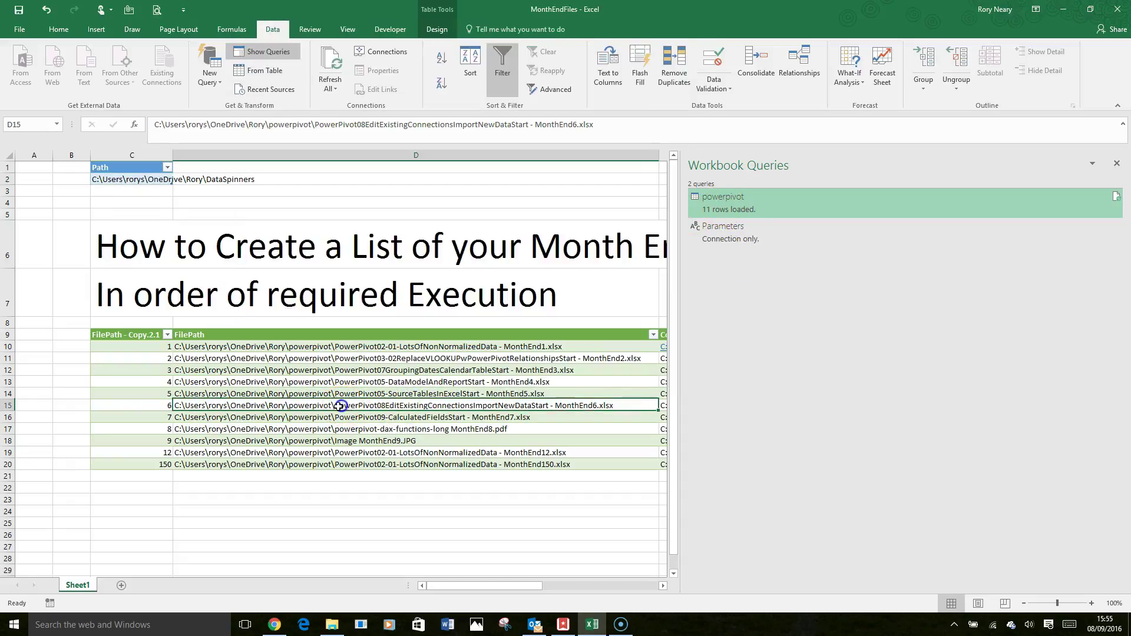
{"action": "right_click", "coordinate": [347, 406]}
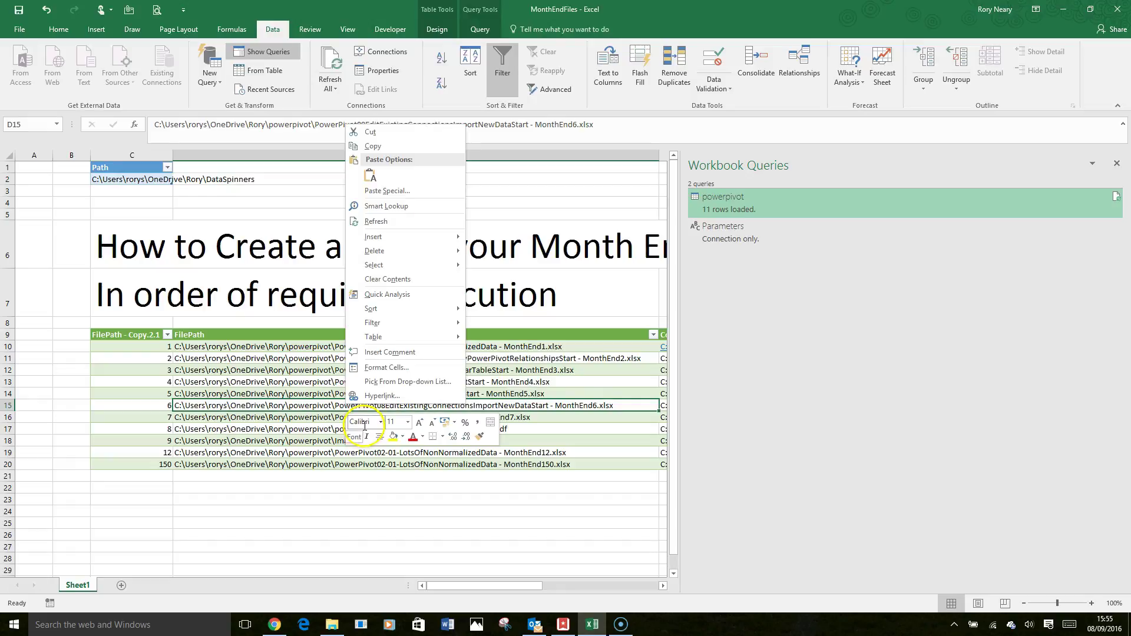
{"action": "left_click", "coordinate": [377, 222]}
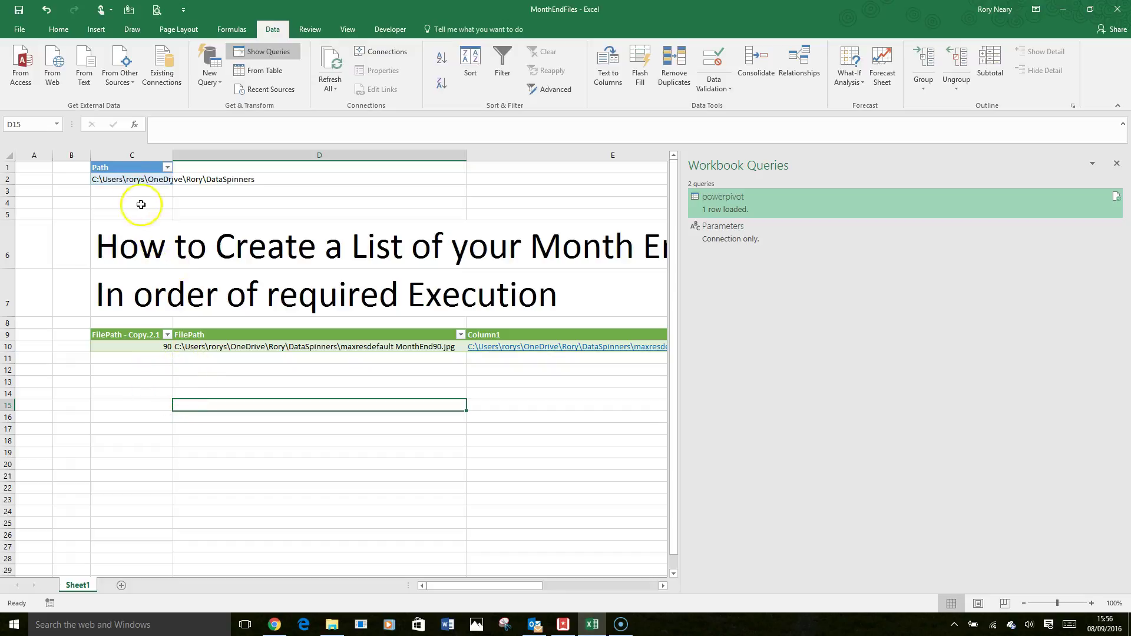
{"action": "left_click", "coordinate": [137, 179]}
{"action": "left_click", "coordinate": [136, 192]}
{"action": "left_click", "coordinate": [138, 203]}
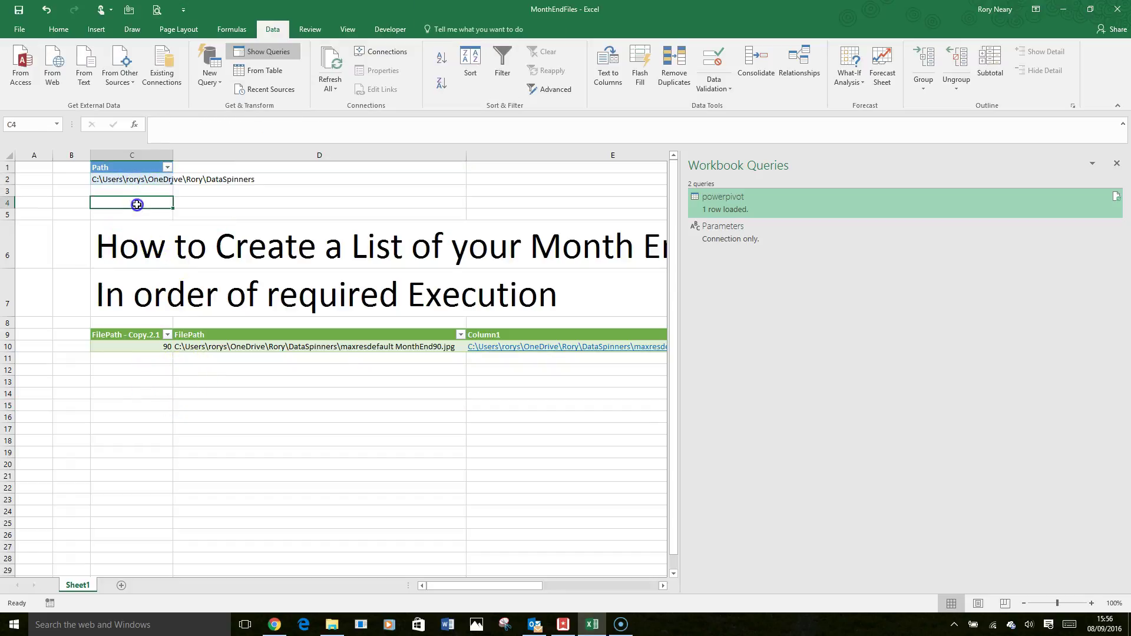